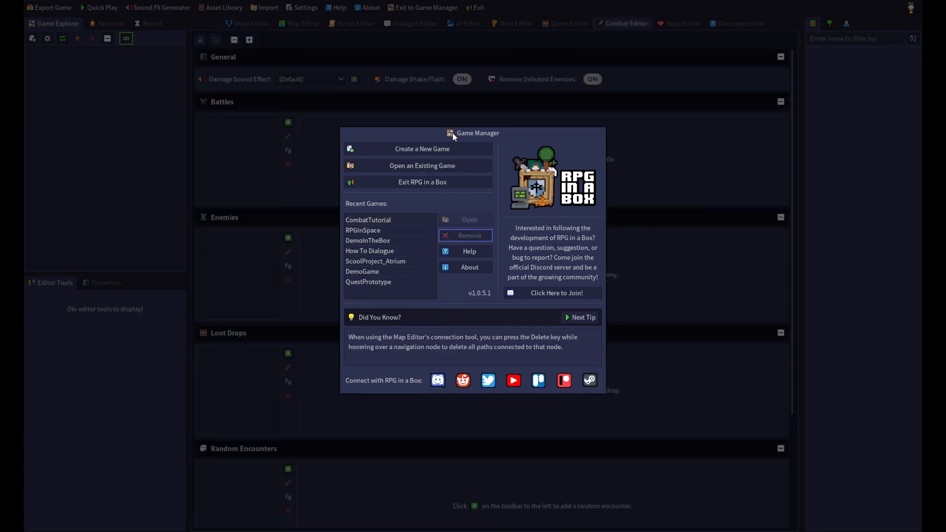
Create a new game titled CombatSample from the Bare Bones Project template, stored in the D:/Documents/RPGInABox/CombatTutorial folder
{"action": "left_click", "coordinate": [416, 149]}
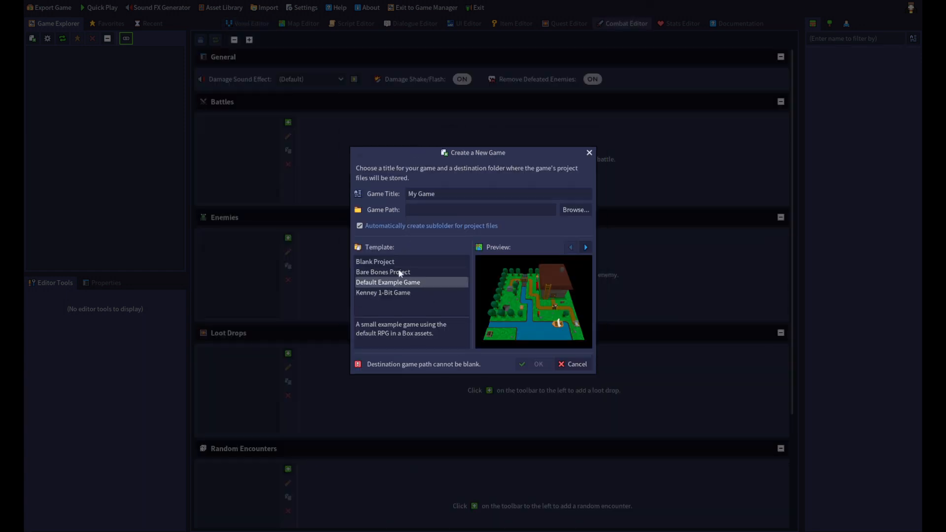
{"action": "left_click", "coordinate": [380, 272]}
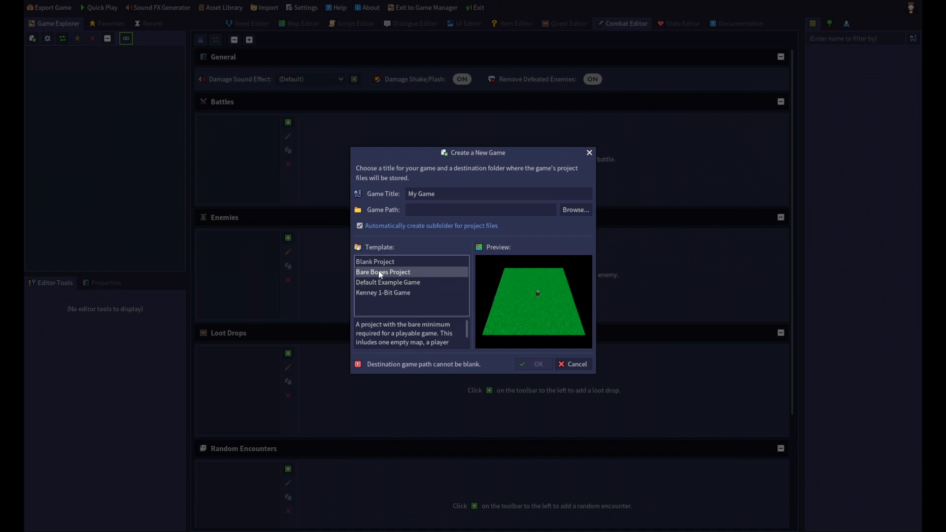
{"action": "left_click", "coordinate": [575, 210]}
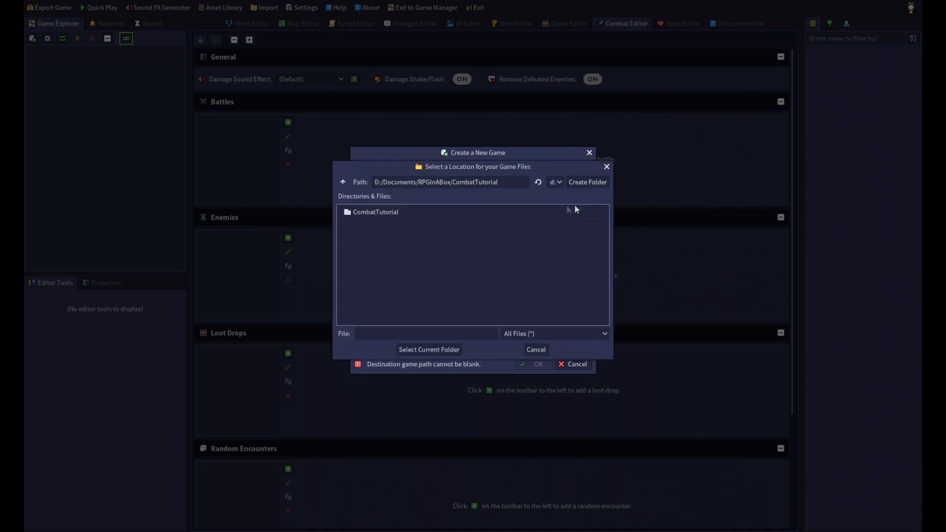
{"action": "left_click", "coordinate": [429, 349]}
{"action": "left_click_drag", "start_coordinate": [473, 193], "coordinate": [389, 191]}
{"action": "type", "text": "Co"}
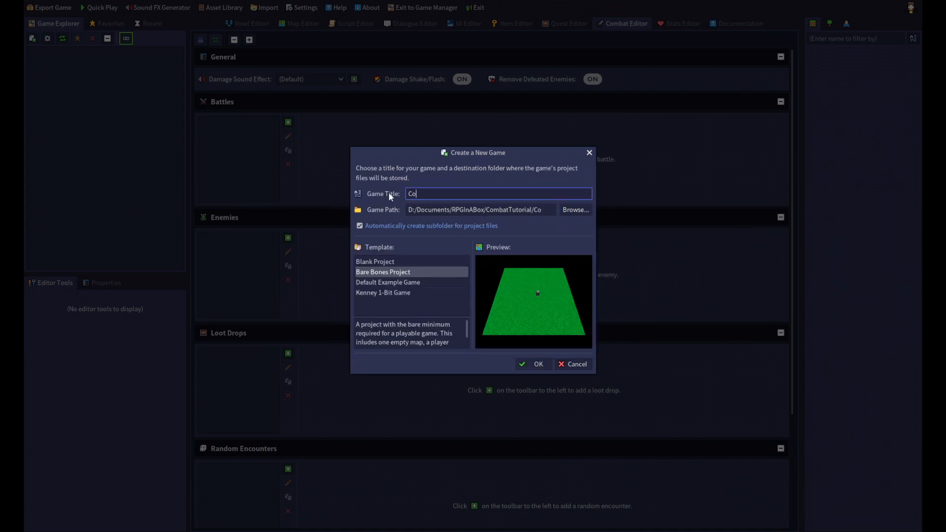
{"action": "type", "text": "mbatSample"}
{"action": "left_click", "coordinate": [537, 365]}
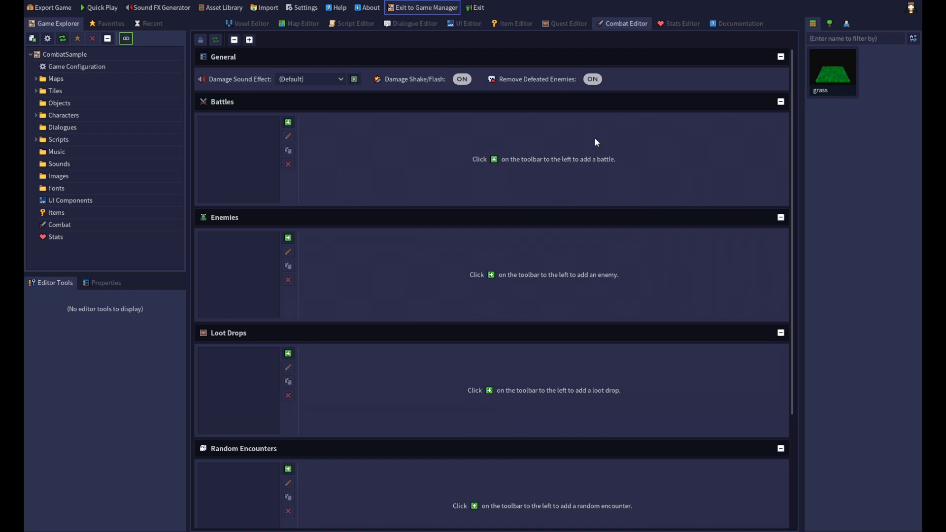
Collapse all combat sections and expand them one by one to examine the General, Battles, Enemies, Loot Drops, Random Encounters and Enemy Spawns areas
{"action": "left_click", "coordinate": [234, 40]}
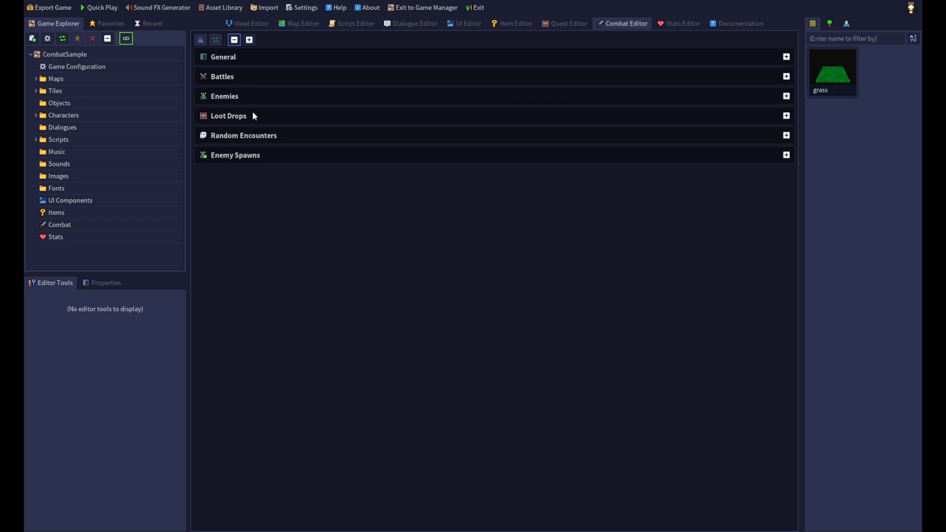
{"action": "left_click", "coordinate": [786, 56]}
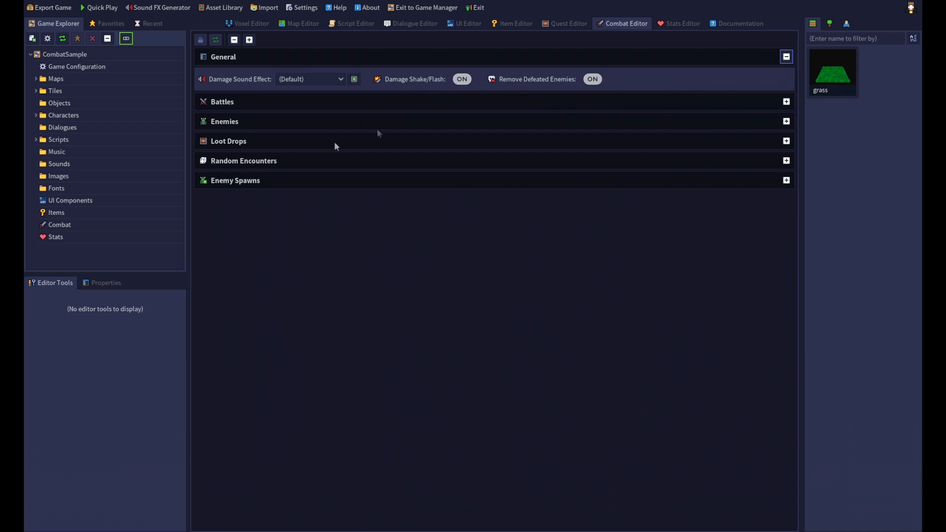
{"action": "left_click", "coordinate": [787, 102]}
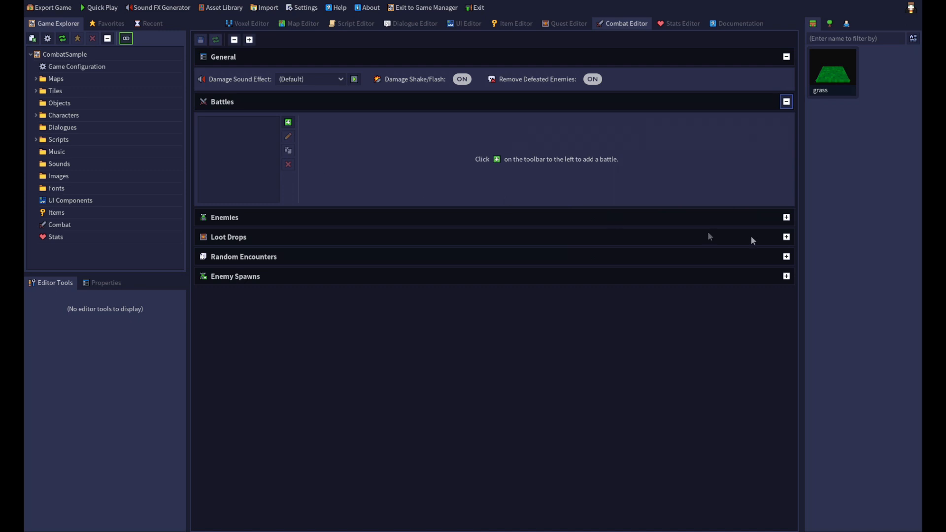
{"action": "left_click", "coordinate": [786, 218]}
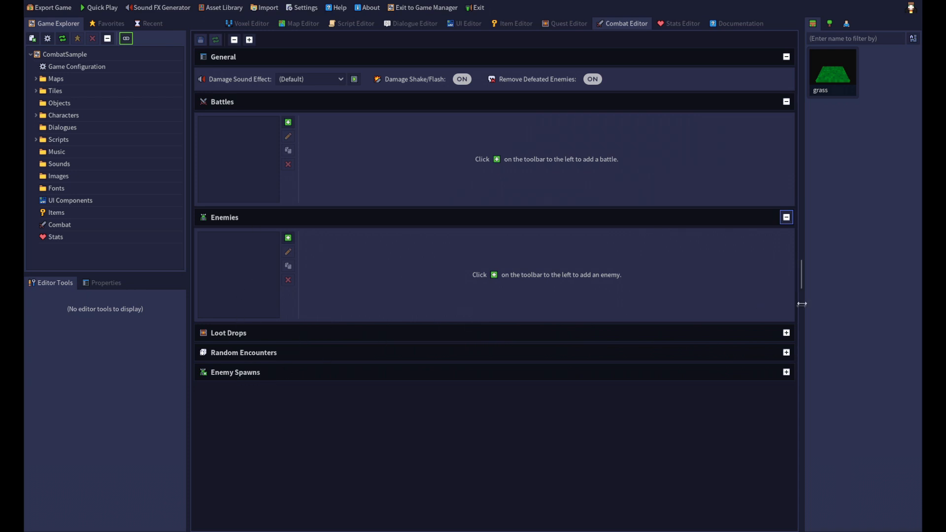
{"action": "left_click", "coordinate": [786, 332]}
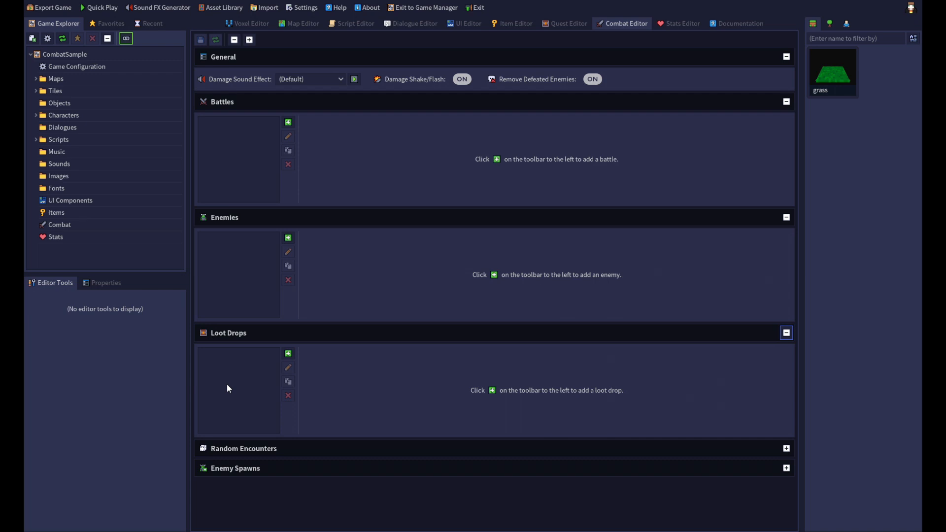
{"action": "left_click", "coordinate": [786, 448]}
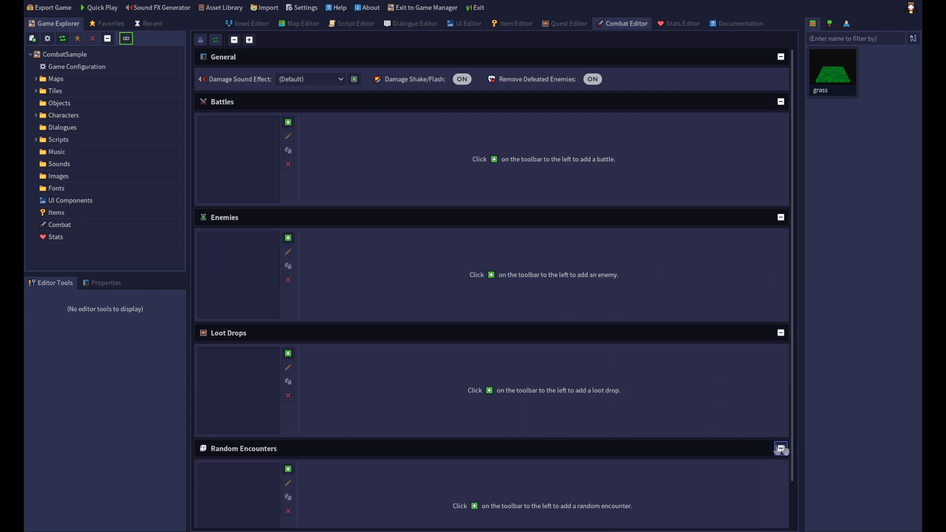
{"action": "scroll", "coordinate": [428, 422], "scroll_direction": "down", "scroll_amount": 2}
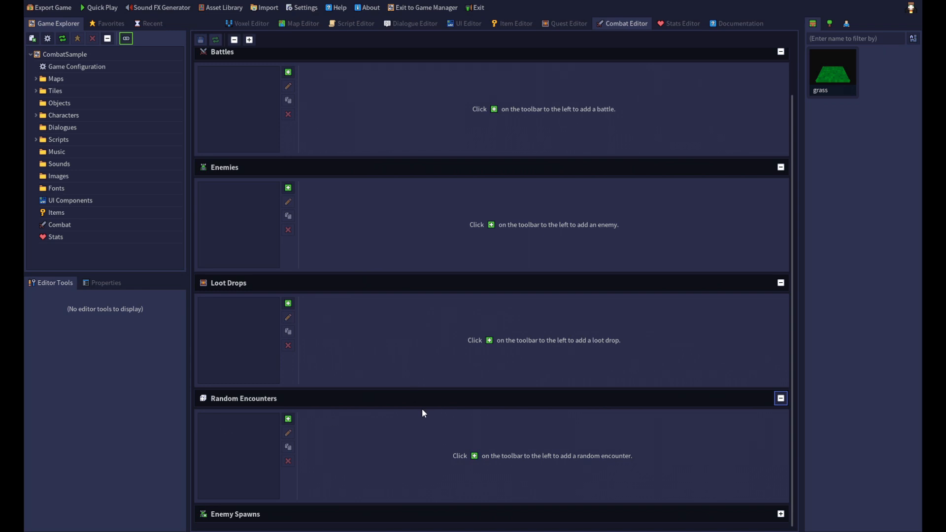
{"action": "left_click", "coordinate": [781, 514]}
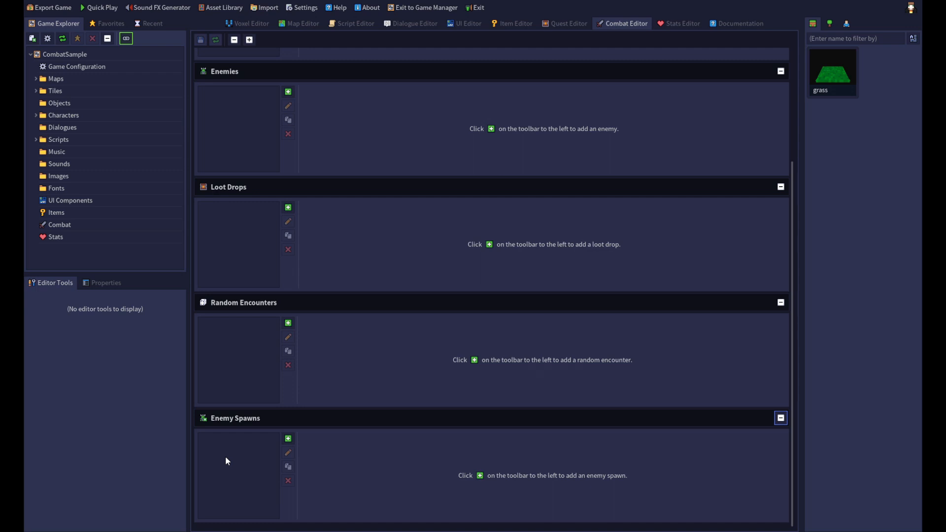
{"action": "scroll", "coordinate": [262, 357], "scroll_direction": "up", "scroll_amount": 3}
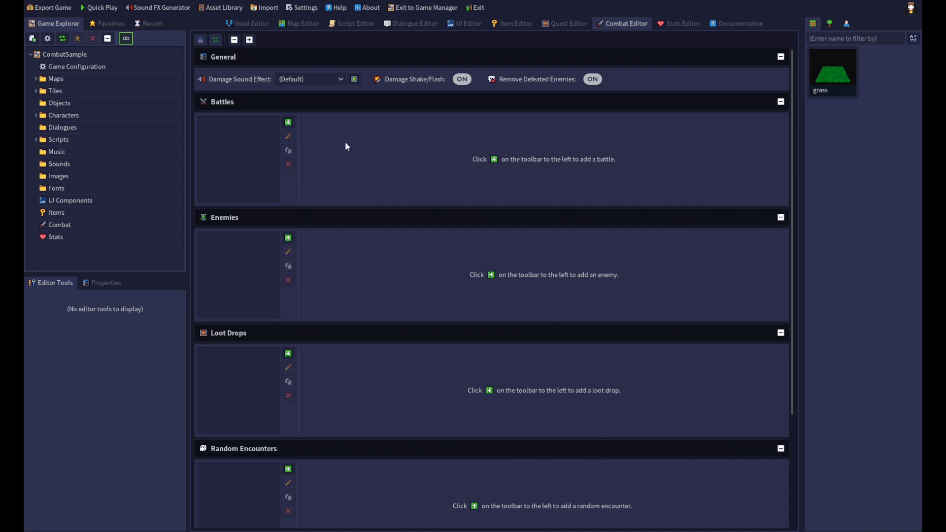
Filter the asset library models by "slim" and import the purple and red slime models into the project
{"action": "left_click", "coordinate": [229, 9]}
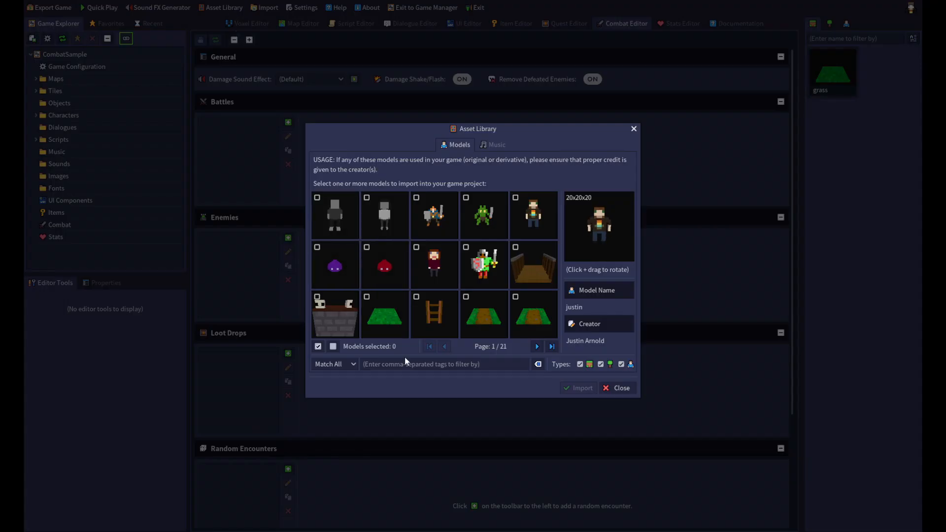
{"action": "left_click", "coordinate": [410, 369]}
{"action": "type", "text": "slim"}
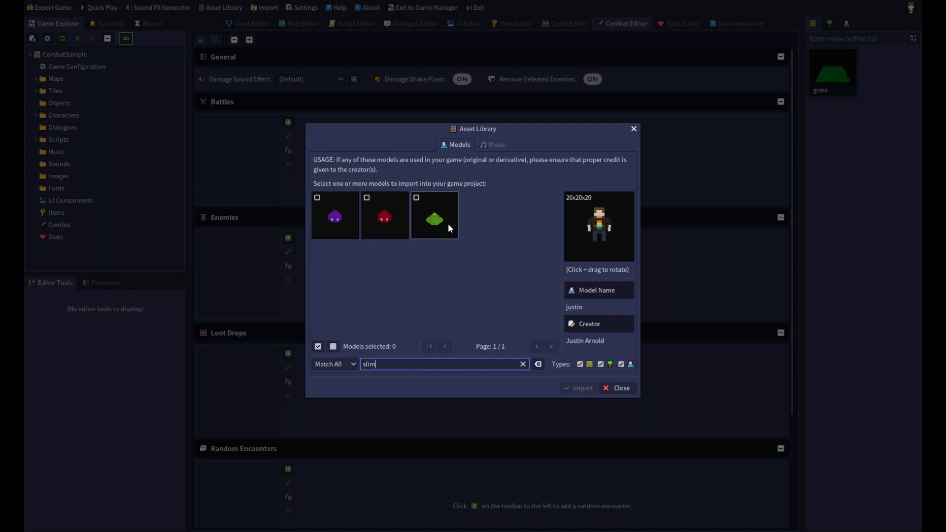
{"action": "left_click", "coordinate": [317, 197]}
{"action": "left_click", "coordinate": [366, 198]}
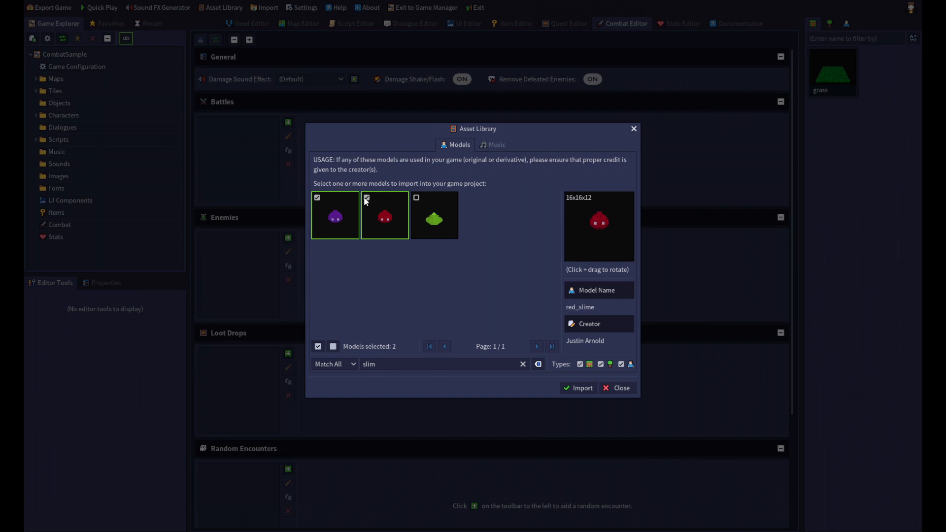
{"action": "left_click", "coordinate": [586, 390]}
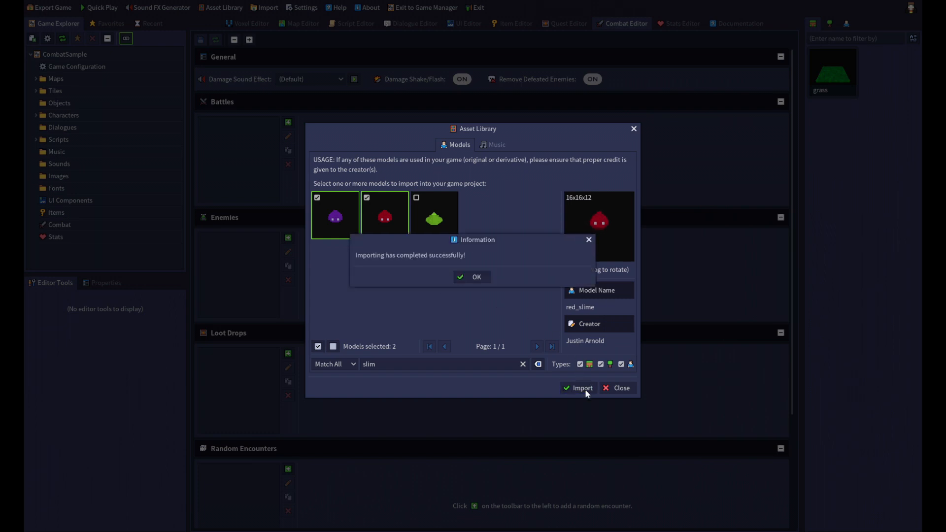
{"action": "left_click", "coordinate": [477, 277]}
Clear the slime selection and the tag filter, import the ultima_warrior model, and close the asset library
{"action": "left_click", "coordinate": [367, 198]}
{"action": "left_click", "coordinate": [322, 199]}
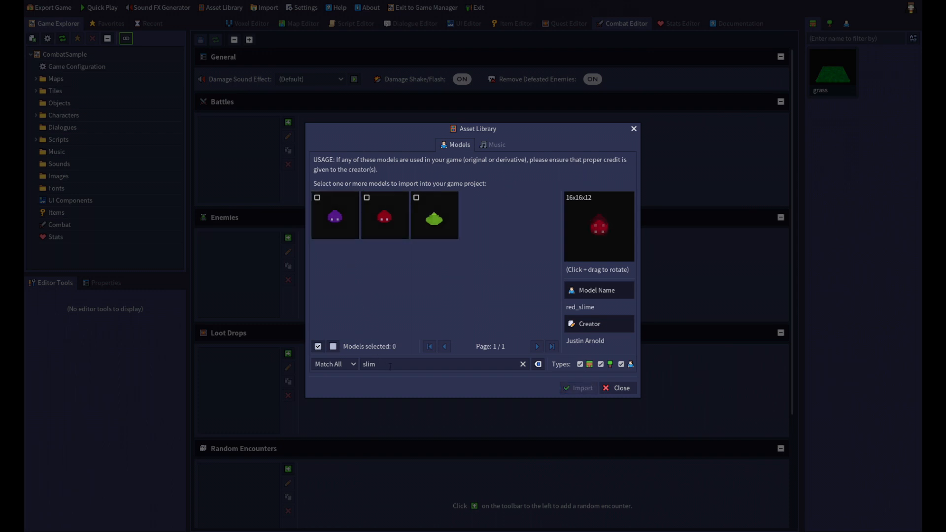
{"action": "left_click", "coordinate": [523, 365]}
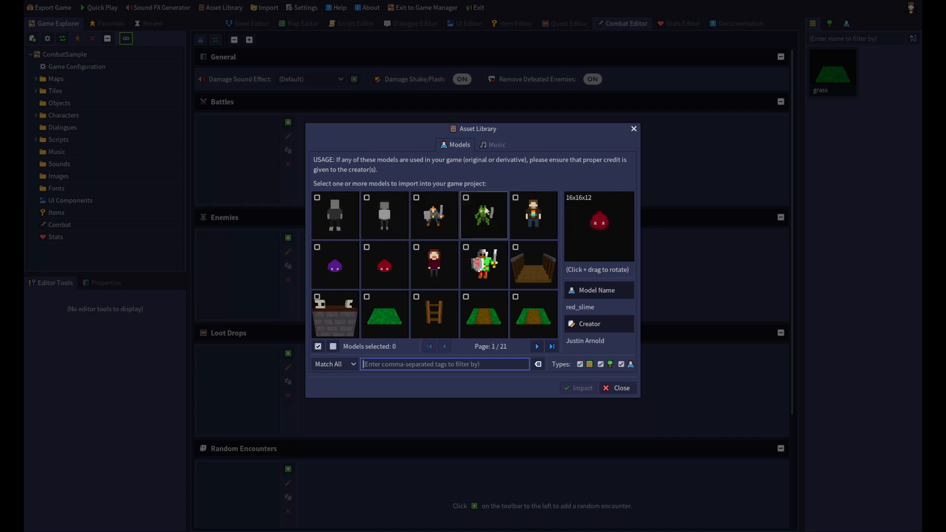
{"action": "left_click", "coordinate": [486, 274]}
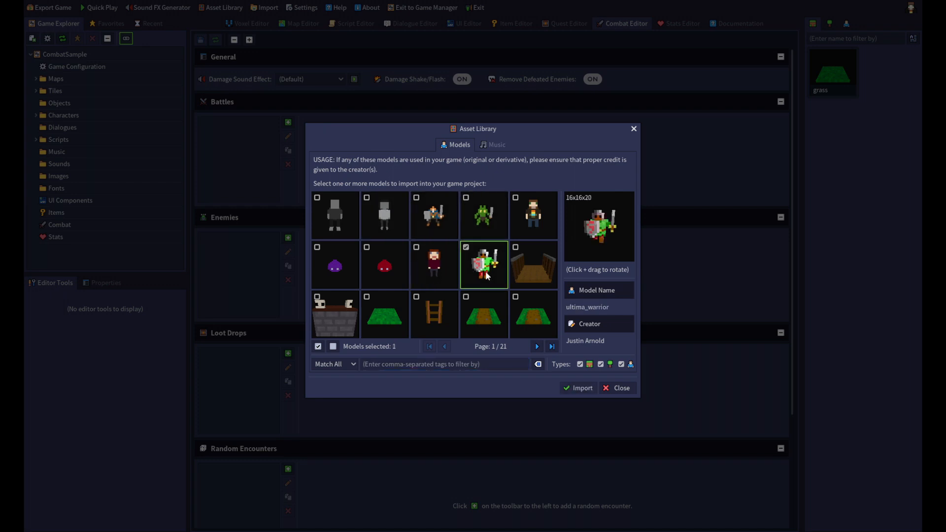
{"action": "left_click", "coordinate": [575, 389]}
{"action": "left_click", "coordinate": [473, 277]}
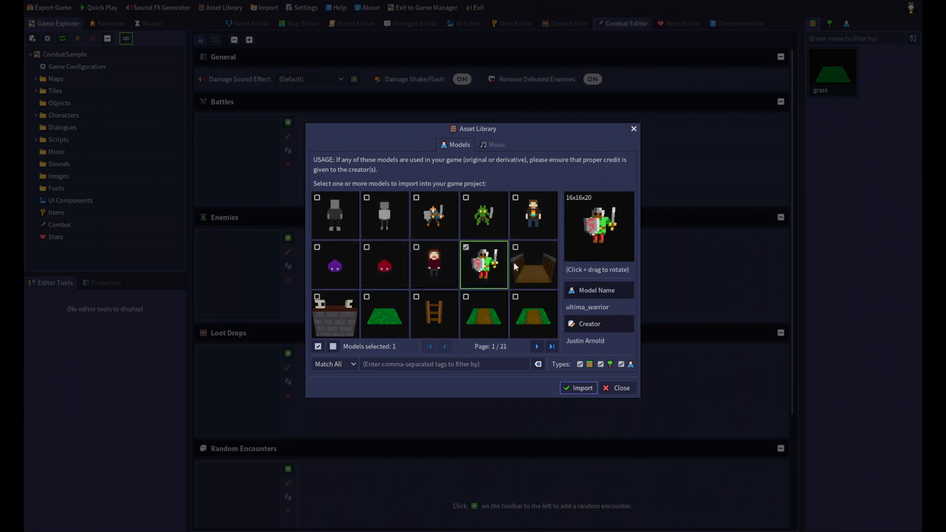
{"action": "left_click", "coordinate": [634, 129]}
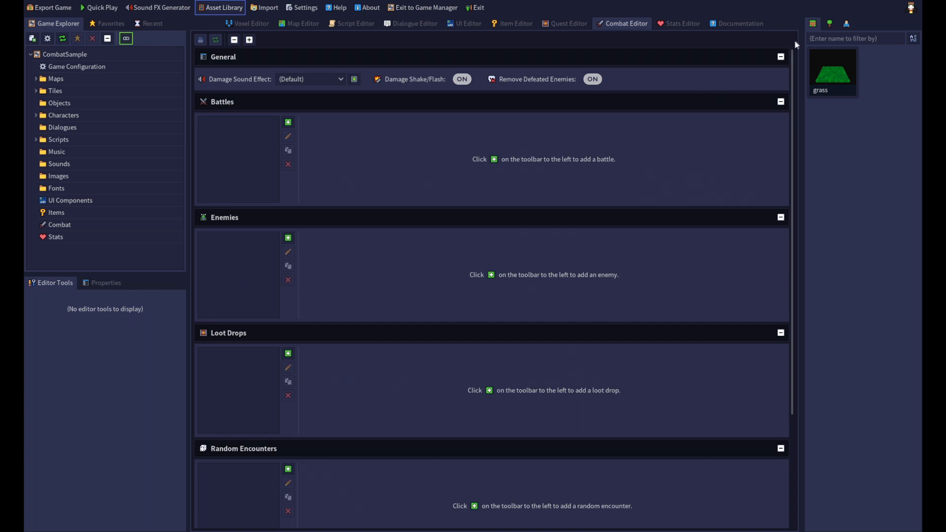
Display the project's character models and add an enemy named redSlime that uses the red_slime model
{"action": "left_click", "coordinate": [848, 24]}
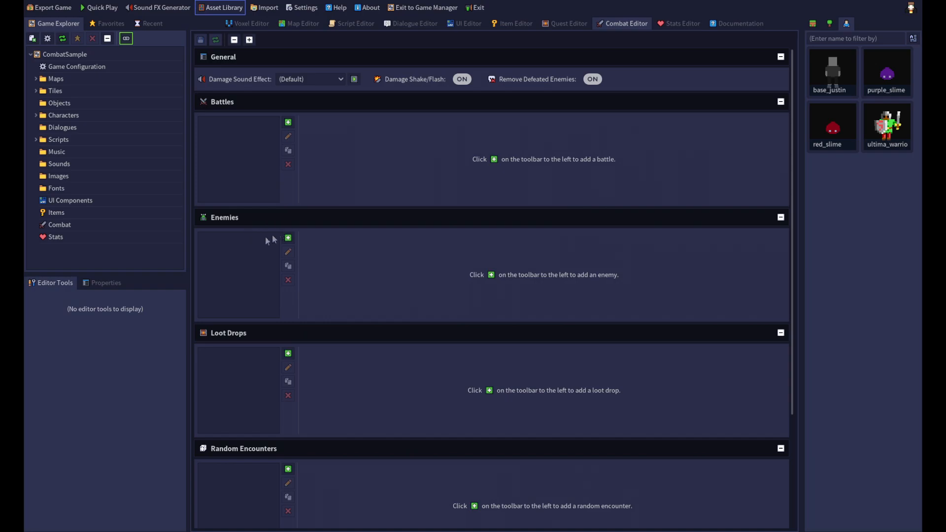
{"action": "left_click", "coordinate": [288, 238]}
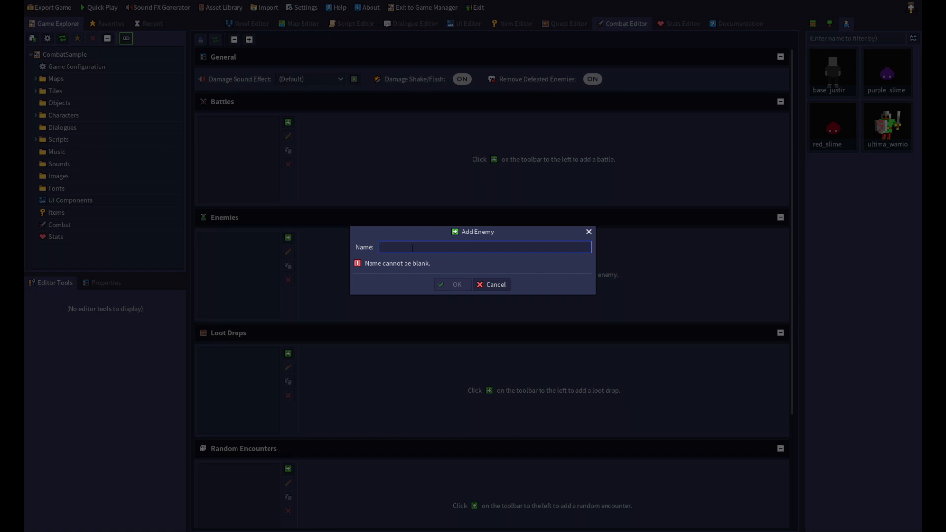
{"action": "type", "text": "redSlime"}
{"action": "left_click", "coordinate": [465, 288]}
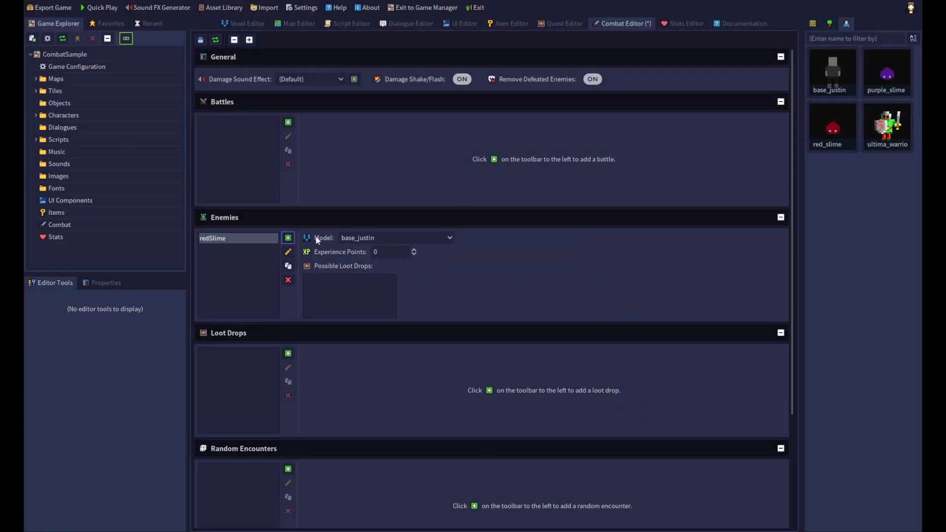
{"action": "left_click", "coordinate": [377, 236]}
{"action": "left_click", "coordinate": [368, 269]}
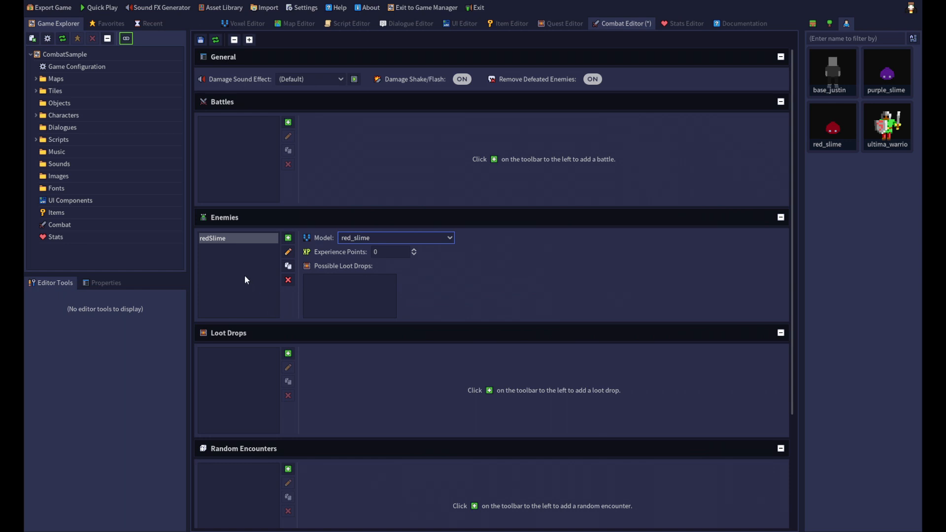
Add a second enemy named purpleSlime and assign it the purple_slime model
{"action": "left_click", "coordinate": [289, 238]}
{"action": "type", "text": "purpleSlime"}
{"action": "key", "text": "Return"}
{"action": "left_click", "coordinate": [401, 239]}
{"action": "left_click", "coordinate": [397, 263]}
Add a third enemy named ultimaWarrior with the ultima_warrior model and save the combat settings
{"action": "left_click", "coordinate": [291, 239]}
{"action": "type", "text": "ultimaWarrior"}
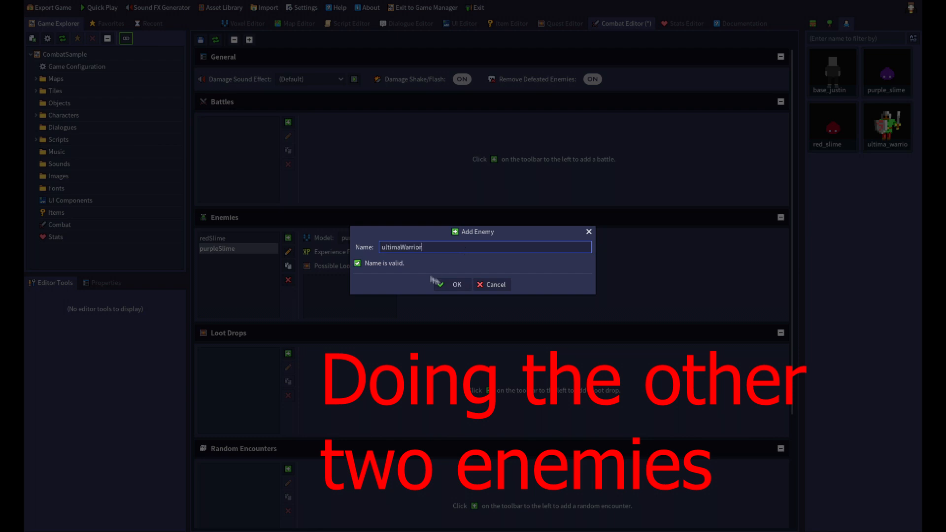
{"action": "key", "text": "Return"}
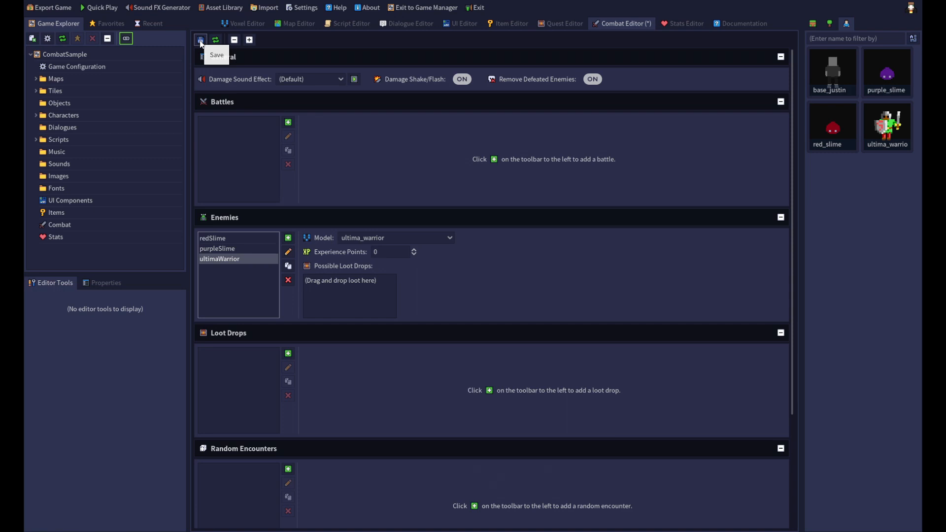
{"action": "left_click", "coordinate": [201, 42]}
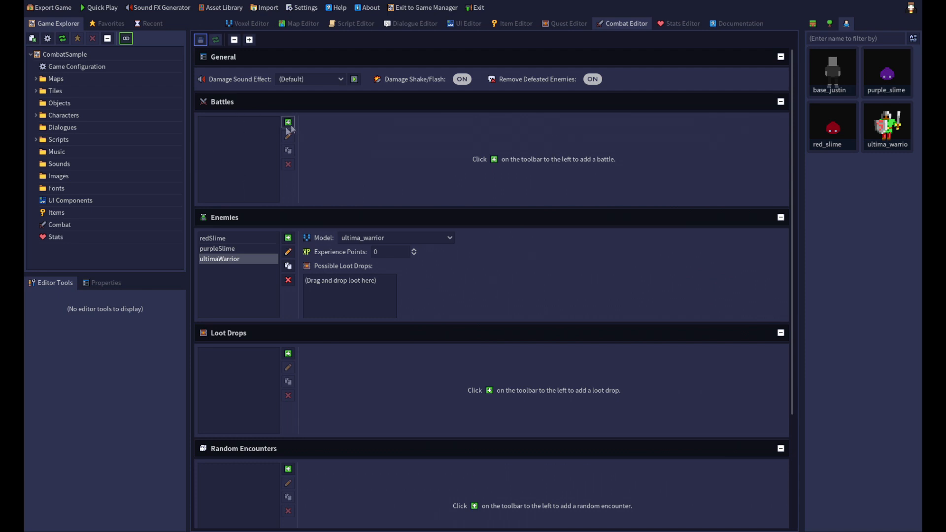
Add a battle named easyBattle and review its available battle types, keeping Tactical Turn-Based
{"action": "left_click", "coordinate": [226, 131]}
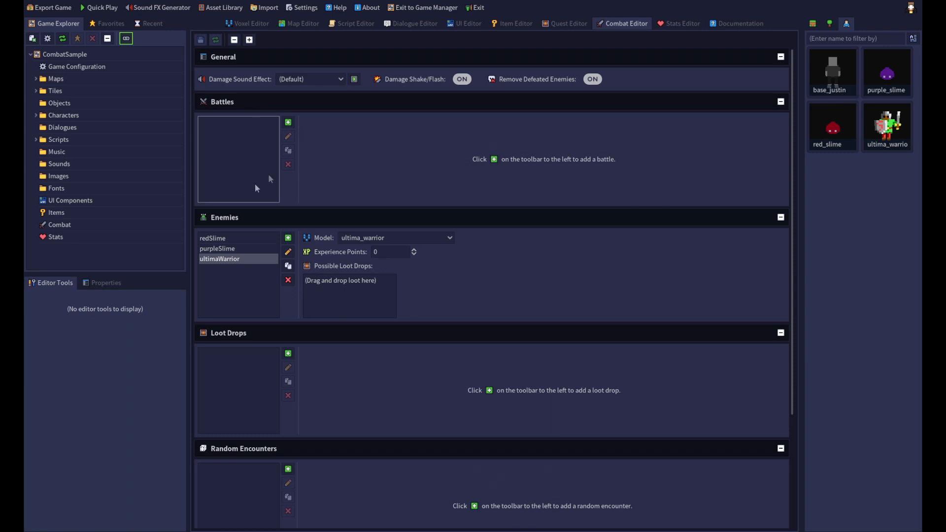
{"action": "left_click", "coordinate": [289, 122]}
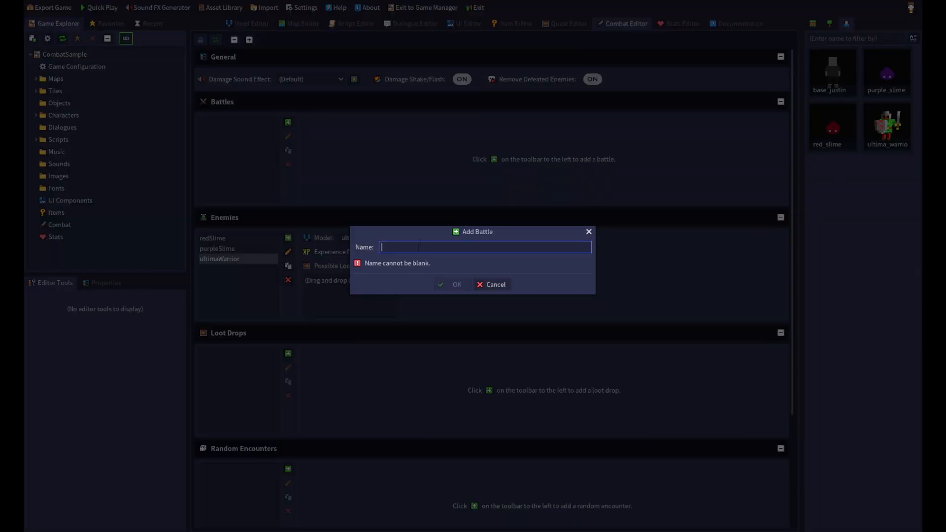
{"action": "type", "text": "easyBattle"}
{"action": "left_click", "coordinate": [453, 284]}
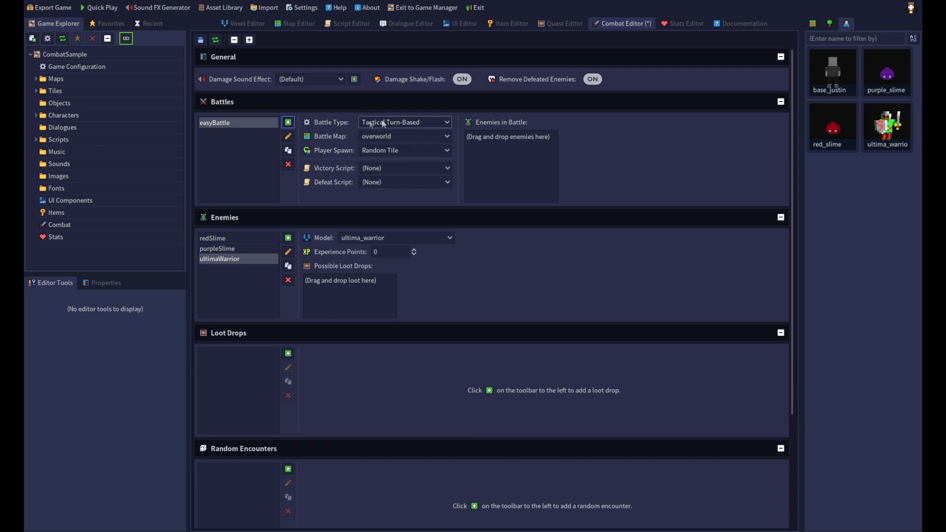
{"action": "left_click", "coordinate": [406, 123]}
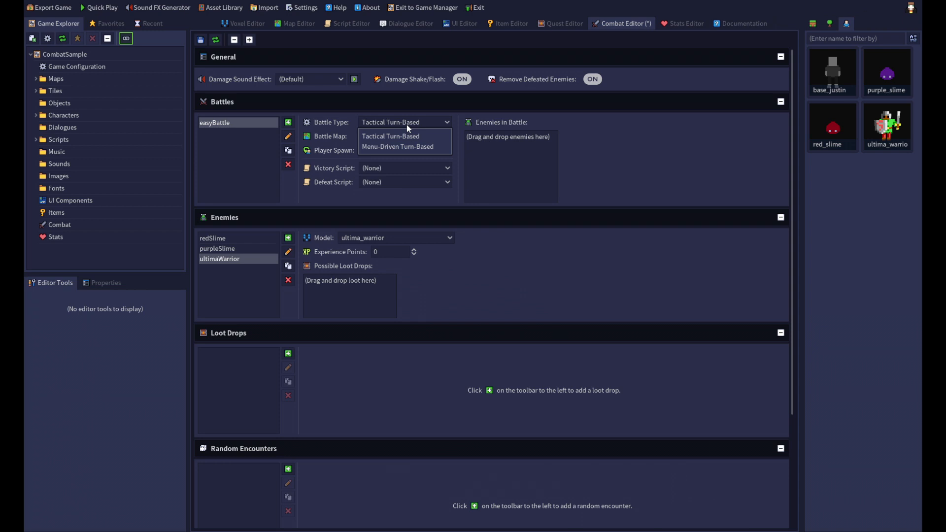
{"action": "left_click", "coordinate": [335, 122]}
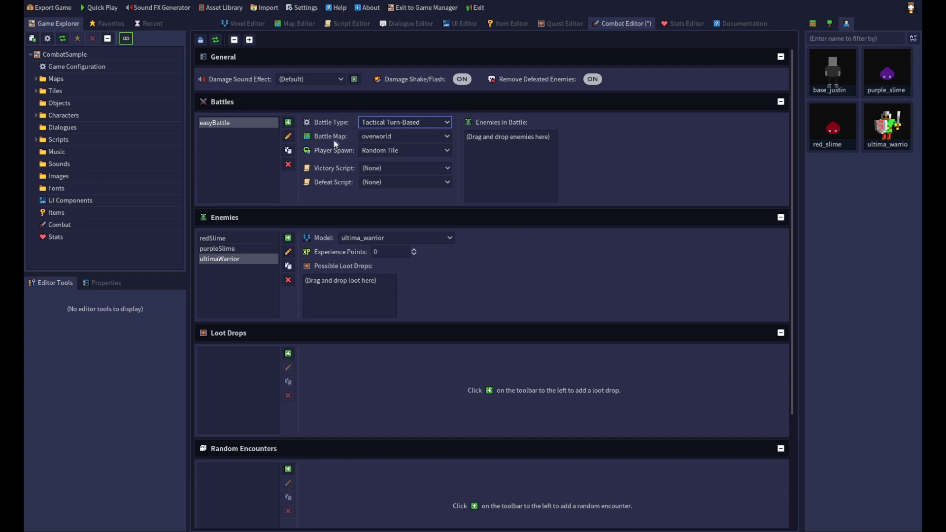
Review easyBattle's battle map and player spawn choices, keeping overworld and Random Tile
{"action": "left_click", "coordinate": [428, 138]}
{"action": "left_click", "coordinate": [428, 137]}
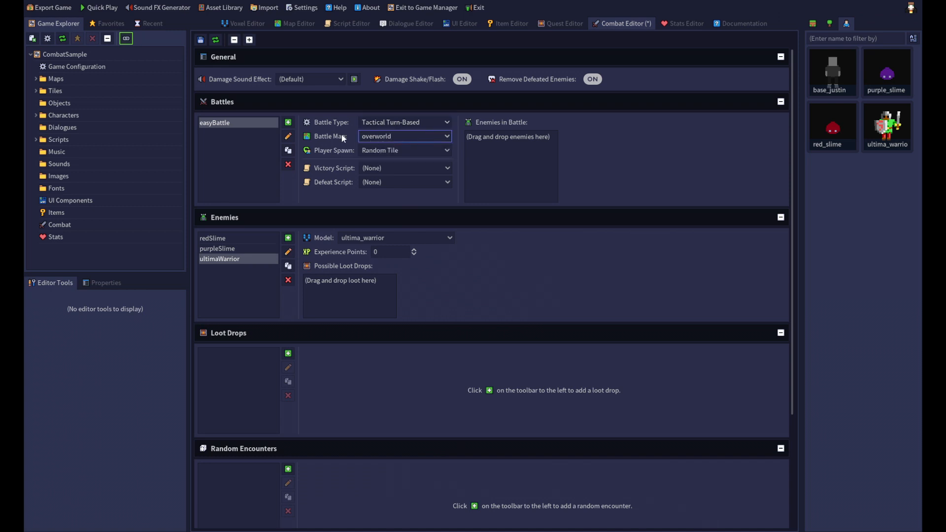
{"action": "left_click", "coordinate": [422, 151]}
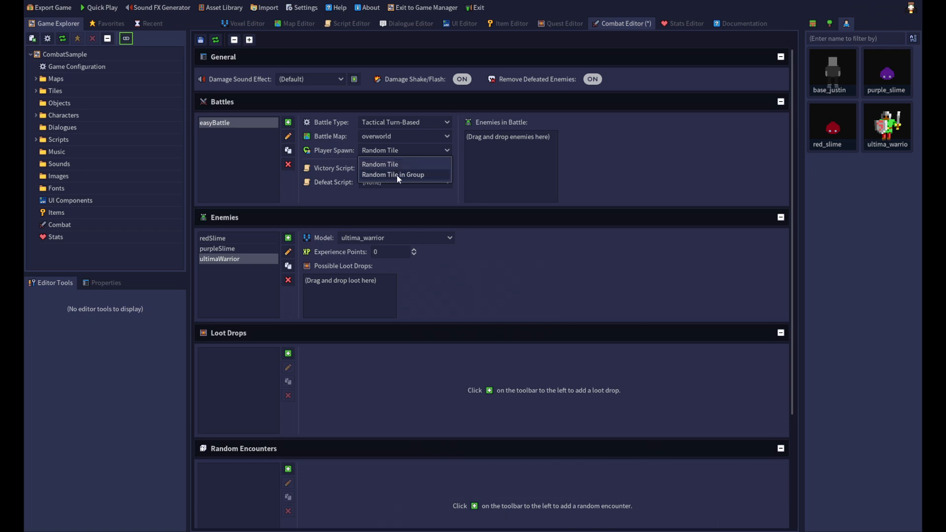
{"action": "left_click", "coordinate": [339, 153]}
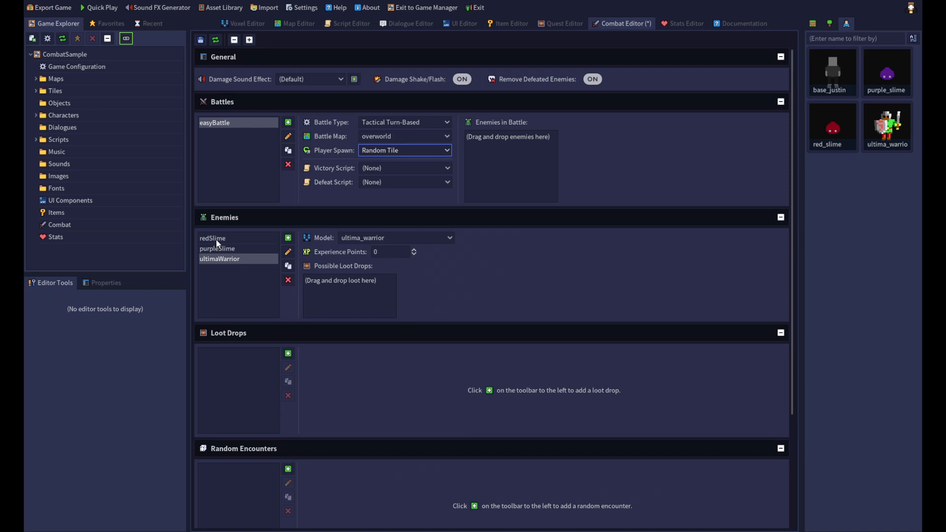
Add redSlime to easyBattle's enemies and review its count and spawn options, keeping a Fixed count of 1 and Random Tile
{"action": "left_click_drag", "start_coordinate": [215, 237], "coordinate": [504, 144]}
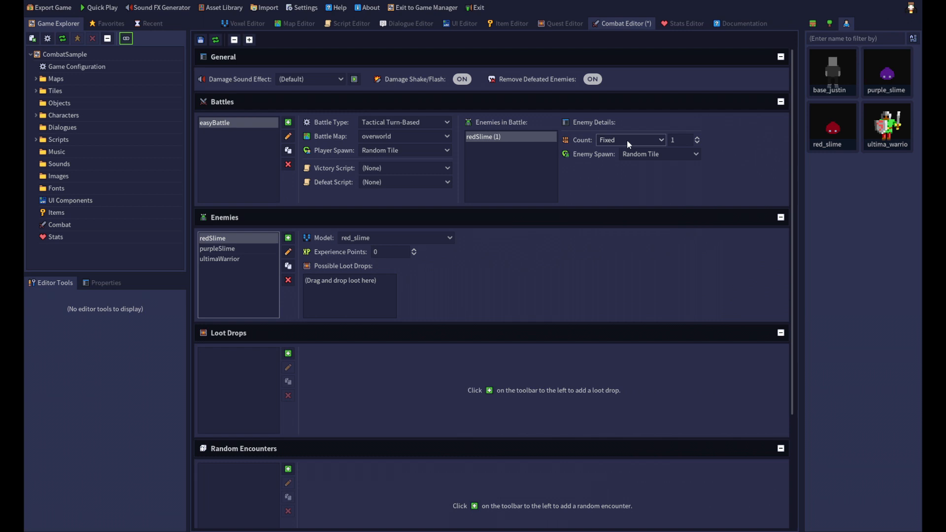
{"action": "left_click", "coordinate": [654, 140]}
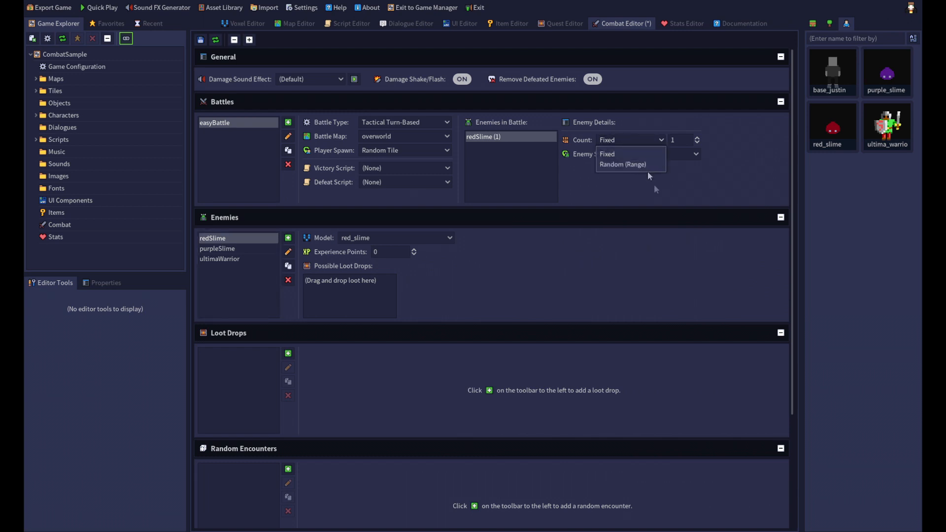
{"action": "left_click", "coordinate": [692, 192]}
{"action": "left_click", "coordinate": [680, 140]}
{"action": "double_click", "coordinate": [686, 140]}
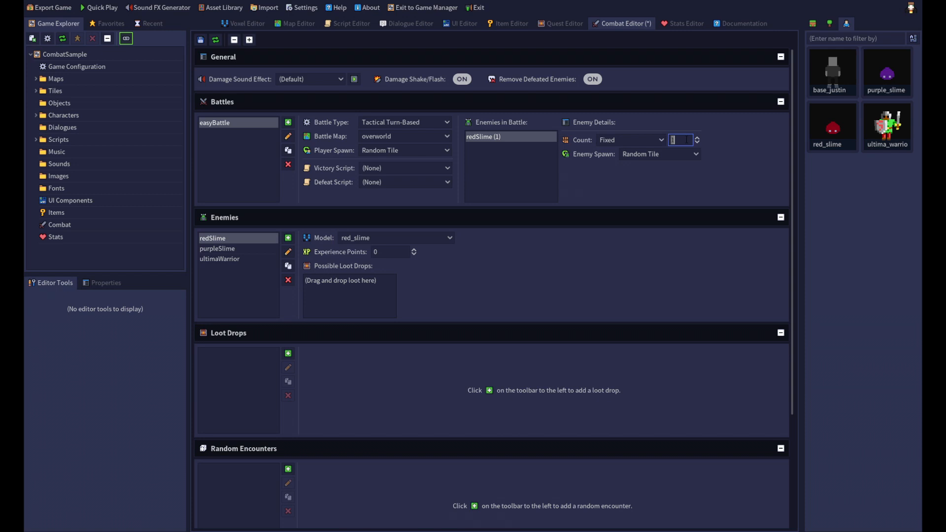
{"action": "left_click", "coordinate": [648, 155]}
{"action": "left_click", "coordinate": [601, 175]}
{"action": "left_click", "coordinate": [655, 153]}
{"action": "left_click", "coordinate": [590, 181]}
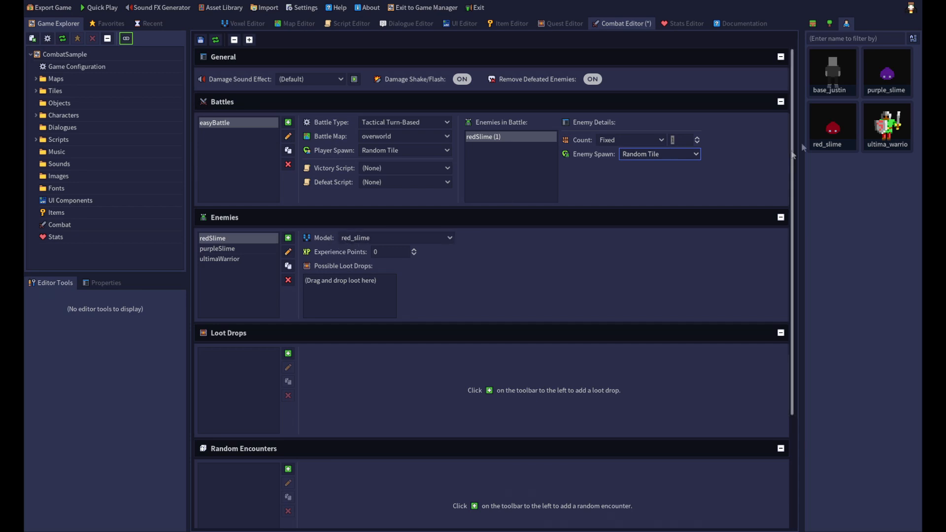
Open the red_slime model and examine its health, attack, defense and movement properties
{"action": "double_click", "coordinate": [840, 135]}
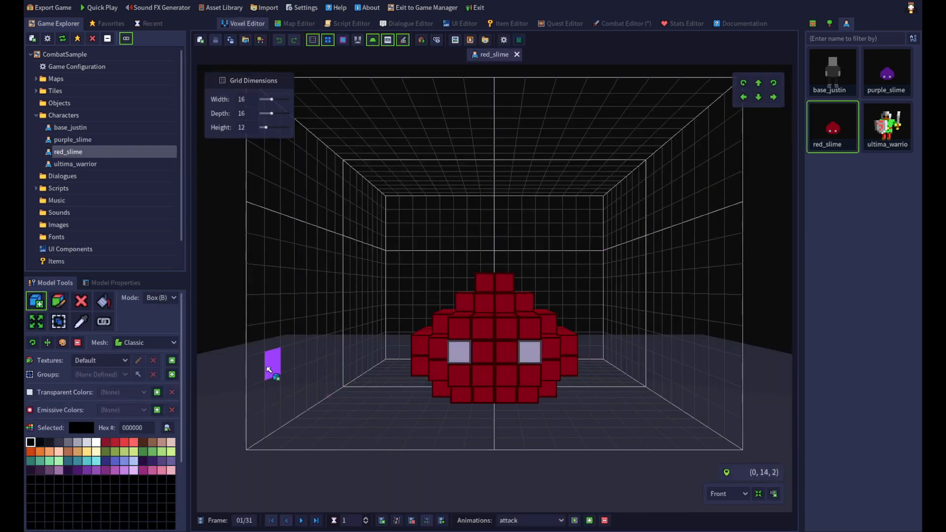
{"action": "left_click", "coordinate": [114, 284]}
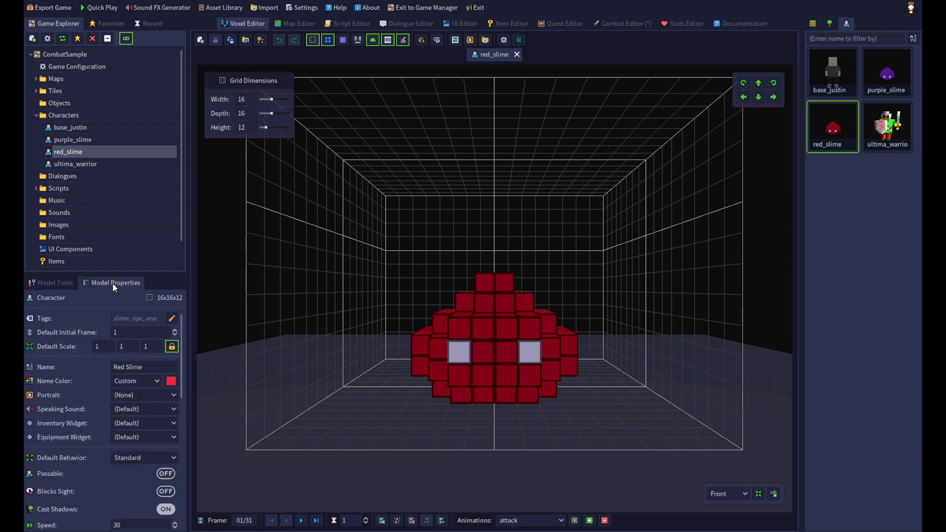
{"action": "left_click_drag", "start_coordinate": [184, 364], "coordinate": [181, 451]}
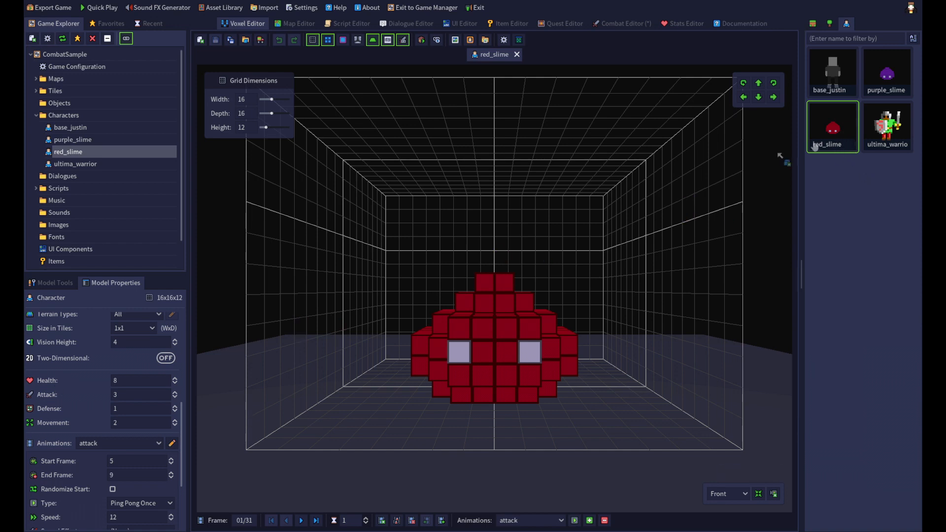
Duplicate the red_slime character model under the name redSlimeBoss
{"action": "right_click", "coordinate": [835, 135]}
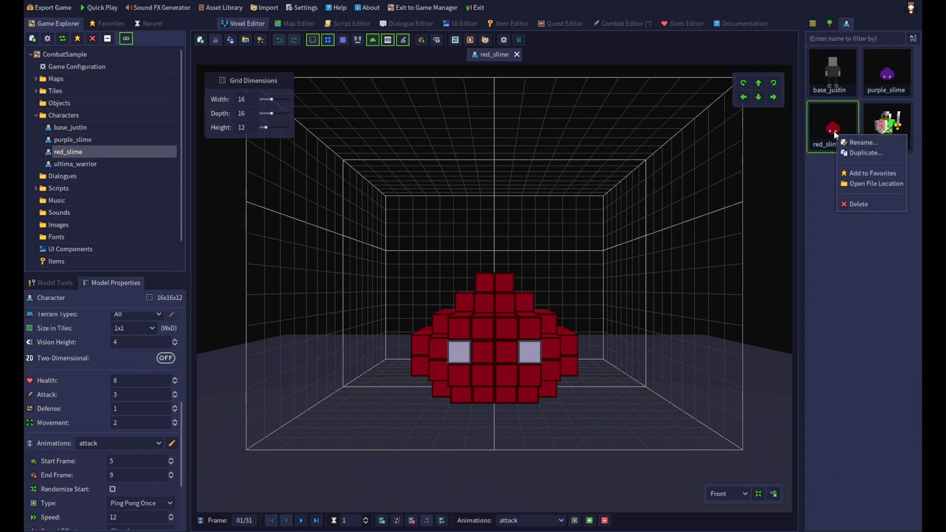
{"action": "left_click", "coordinate": [826, 179]}
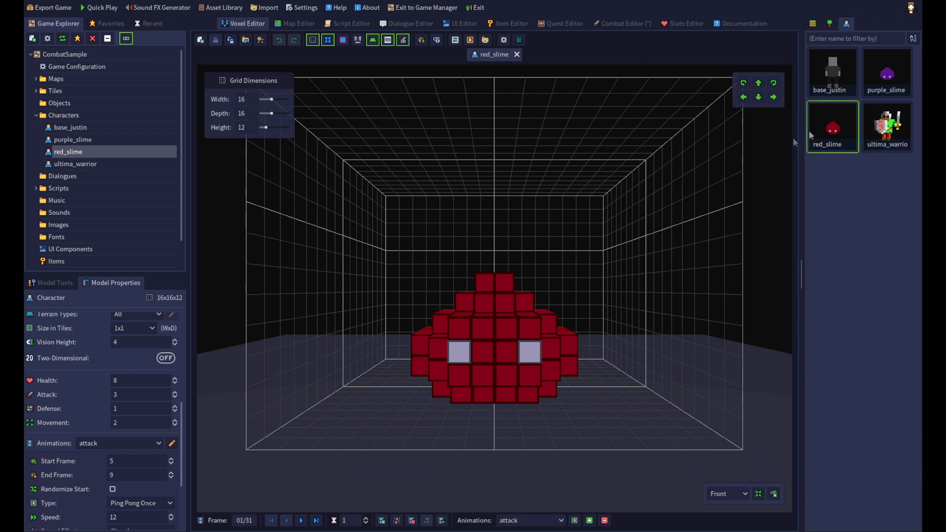
{"action": "right_click", "coordinate": [828, 131]}
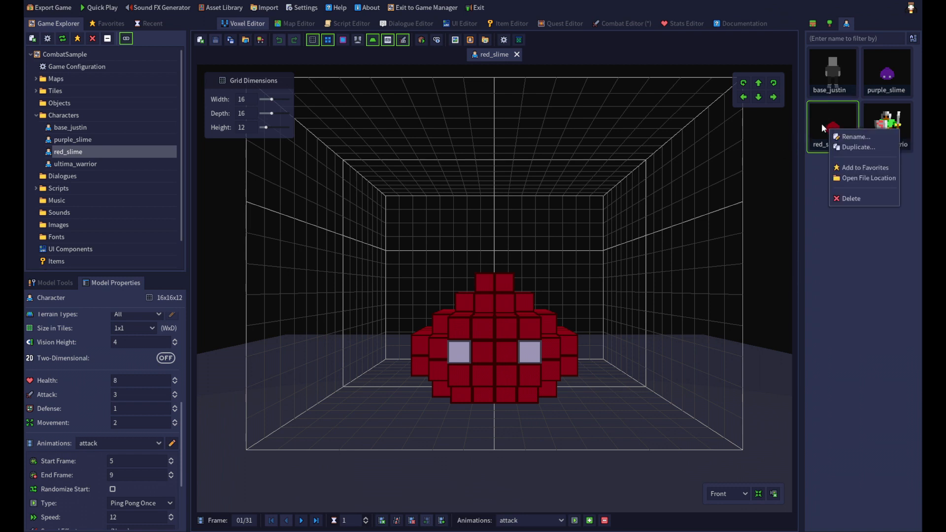
{"action": "left_click", "coordinate": [849, 147]}
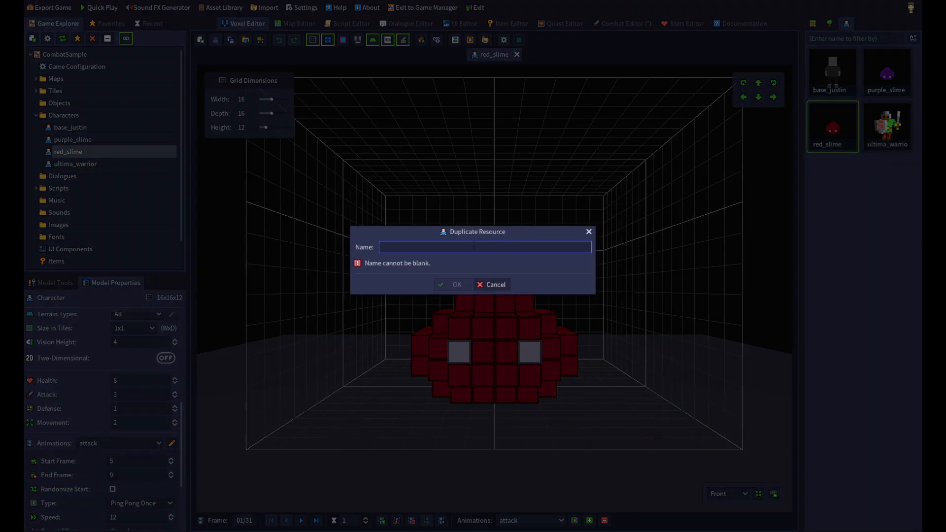
{"action": "type", "text": "red_"}
{"action": "type", "text": "Slime"}
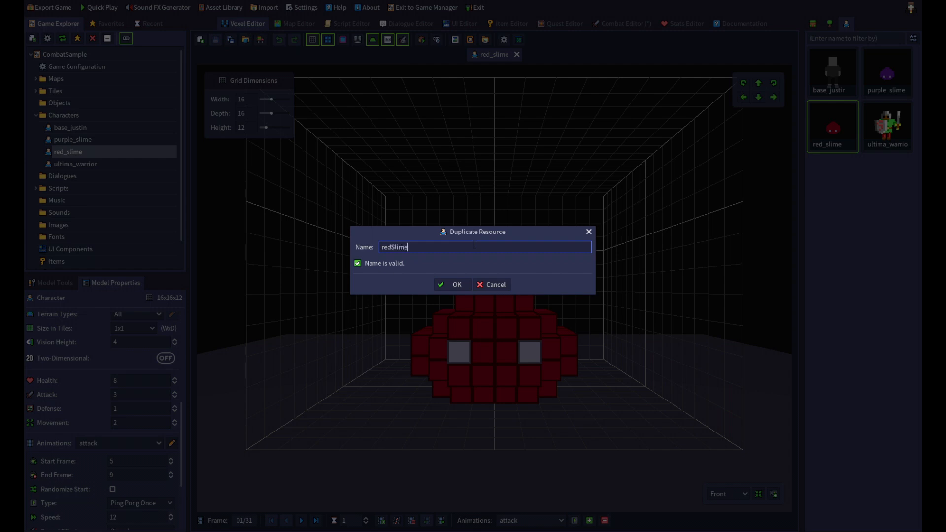
{"action": "type", "text": "Boss"}
{"action": "left_click", "coordinate": [451, 285]}
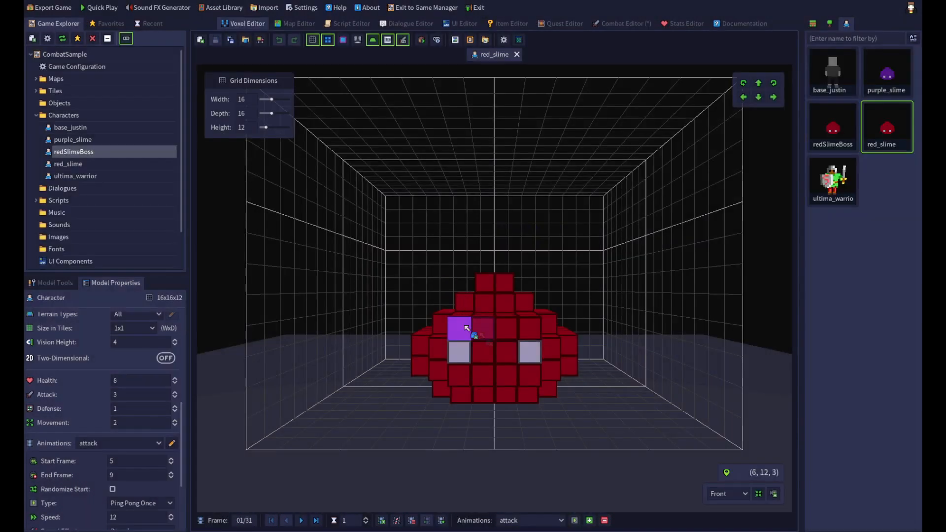
Open redSlimeBoss and set its Health to 15, Attack to 10, Defense to 4 and Movement to 3
{"action": "left_click", "coordinate": [832, 131]}
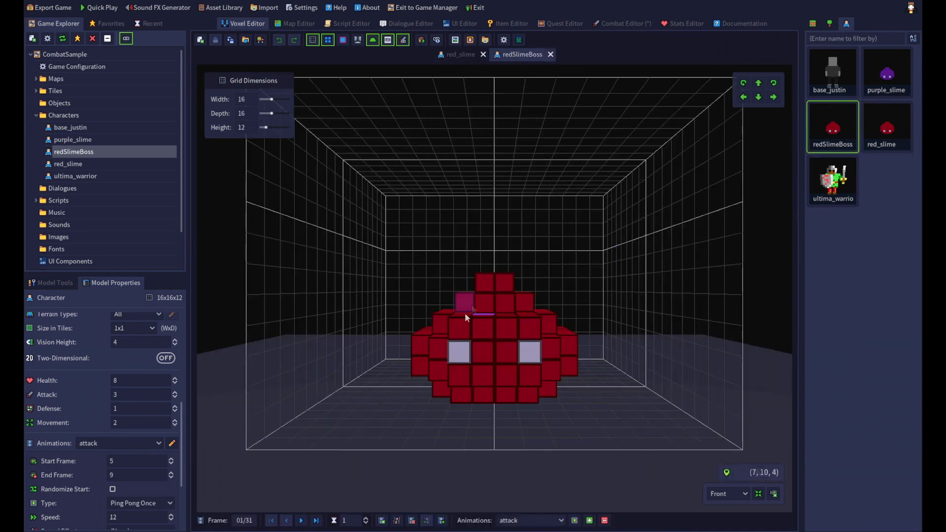
{"action": "left_click", "coordinate": [139, 381]}
{"action": "type", "text": "156"}
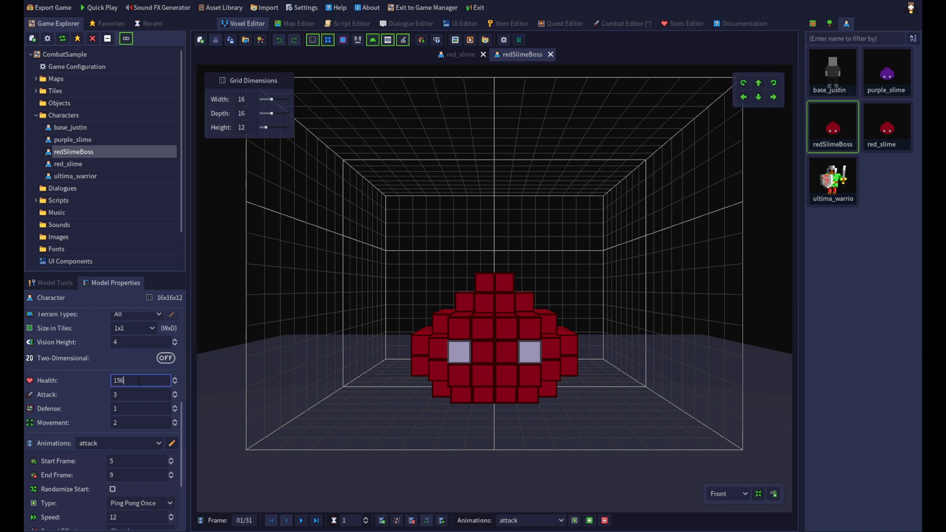
{"action": "key", "text": "BackSpace"}
{"action": "left_click", "coordinate": [132, 392]}
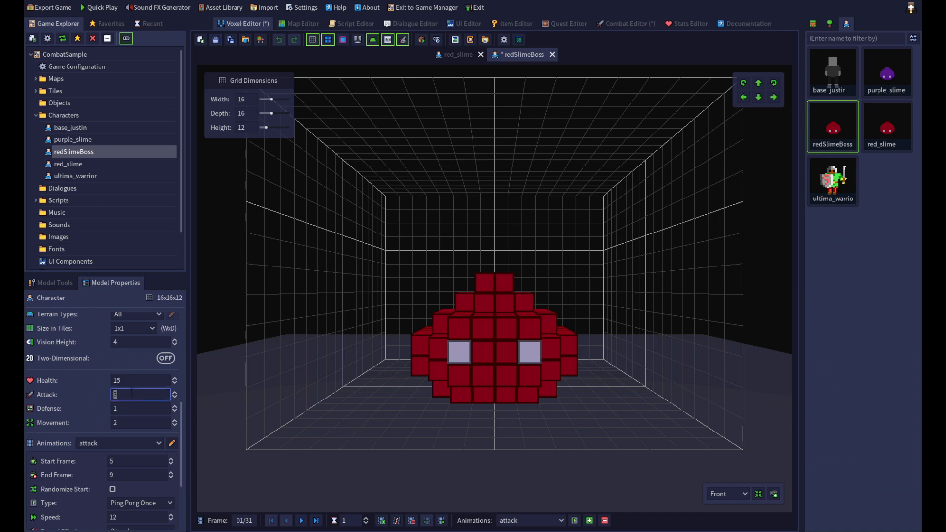
{"action": "type", "text": "10"}
{"action": "left_click", "coordinate": [130, 411]}
{"action": "type", "text": "4"}
{"action": "left_click", "coordinate": [136, 423]}
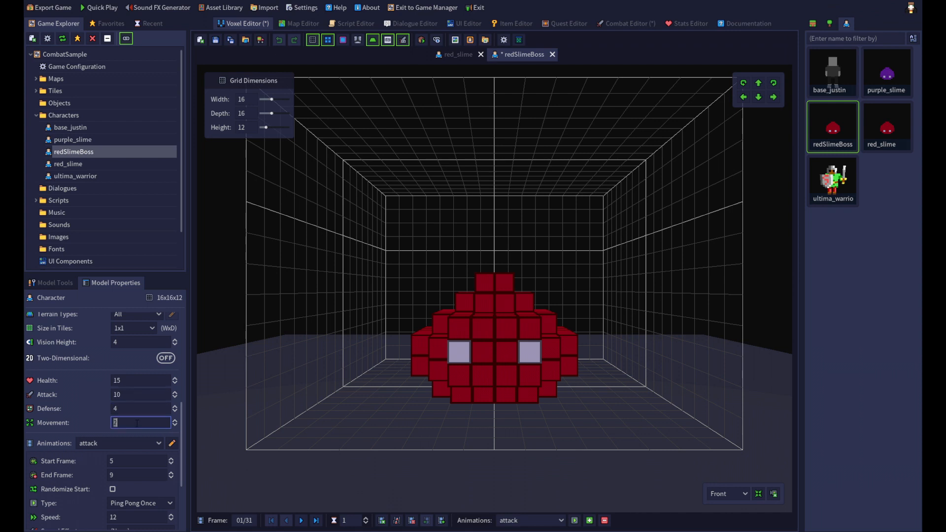
{"action": "type", "text": "3"}
{"action": "scroll", "coordinate": [183, 430], "scroll_direction": "down", "scroll_amount": 1}
{"action": "scroll", "coordinate": [184, 409], "scroll_direction": "up", "scroll_amount": 3}
{"action": "scroll", "coordinate": [185, 396], "scroll_direction": "down", "scroll_amount": 3}
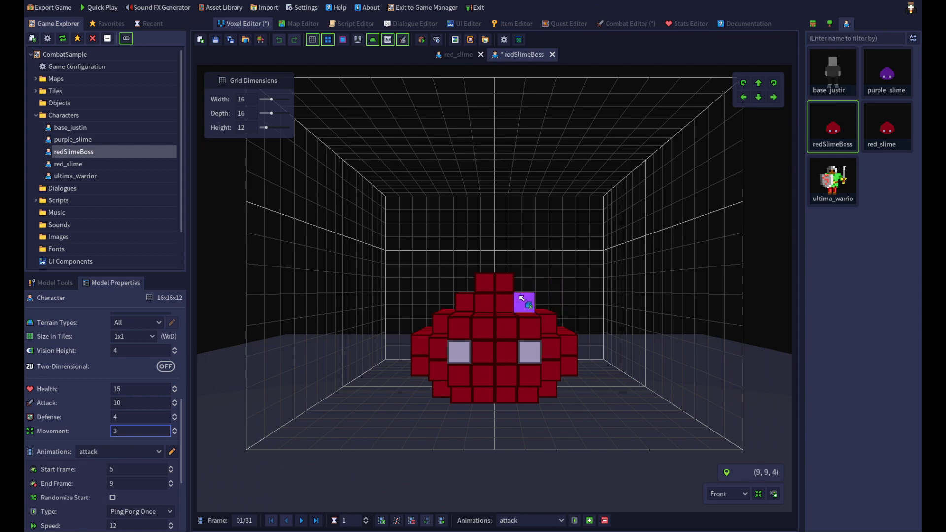
Paint the topmost voxels of the redSlimeBoss model pale yellow (ffe482) as a crown
{"action": "right_click_drag", "start_coordinate": [519, 302], "coordinate": [486, 282]}
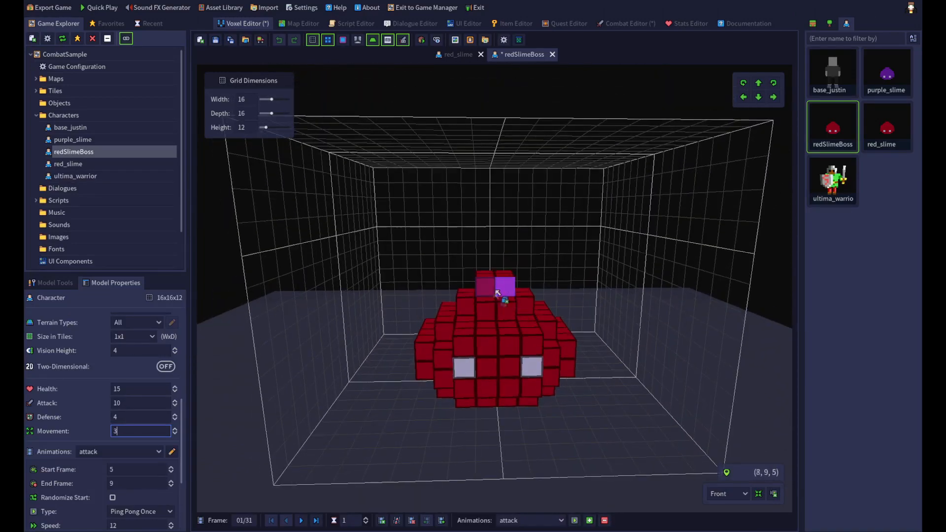
{"action": "left_click", "coordinate": [40, 278]}
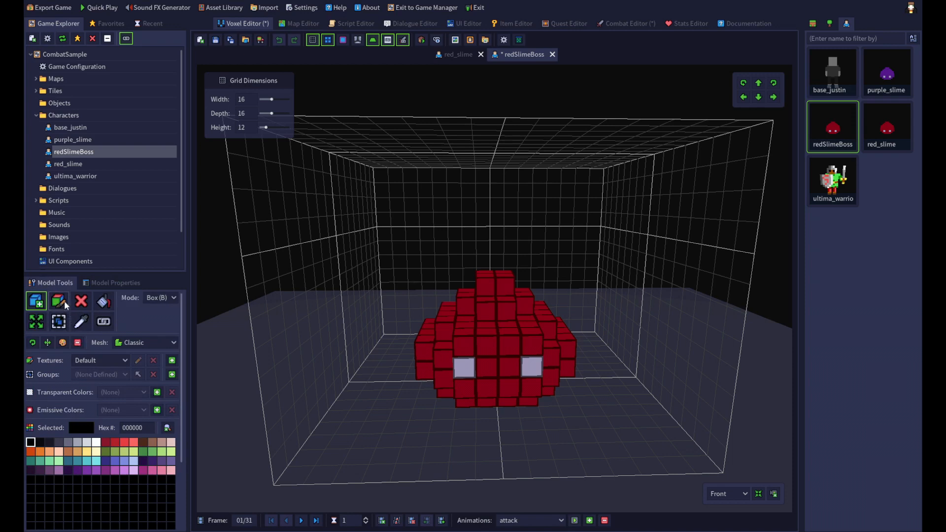
{"action": "left_click", "coordinate": [66, 308]}
{"action": "left_click", "coordinate": [87, 452]}
{"action": "middle_click_drag", "start_coordinate": [502, 290], "coordinate": [430, 343]}
{"action": "left_click", "coordinate": [480, 310]}
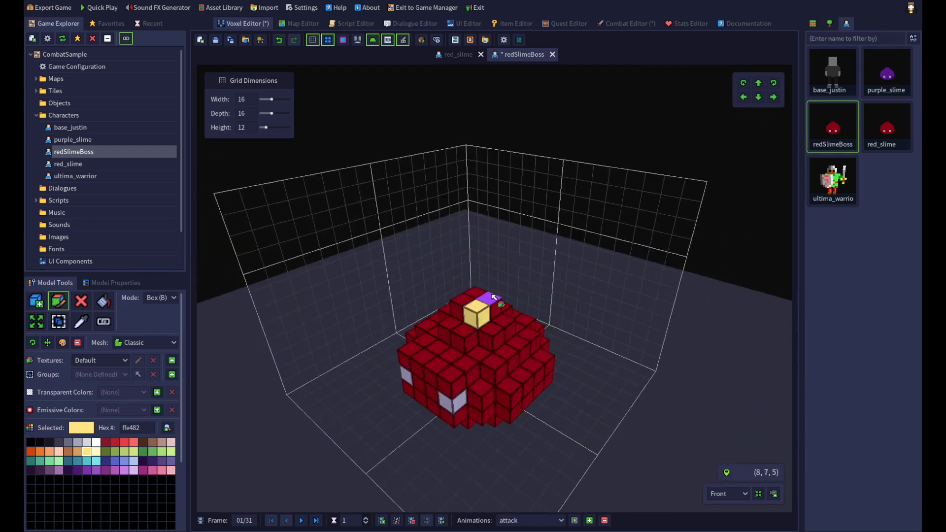
{"action": "left_click", "coordinate": [492, 299]}
{"action": "mouse_move", "coordinate": [446, 337]}
{"action": "middle_mouse_down"}
{"action": "mouse_move", "coordinate": [539, 247]}
{"action": "mouse_move", "coordinate": [566, 271]}
{"action": "mouse_move", "coordinate": [547, 306]}
{"action": "mouse_move", "coordinate": [506, 292]}
{"action": "mouse_move", "coordinate": [458, 256]}
{"action": "mouse_move", "coordinate": [554, 302]}
{"action": "mouse_move", "coordinate": [549, 315]}
{"action": "mouse_move", "coordinate": [526, 304]}
{"action": "middle_mouse_up"}
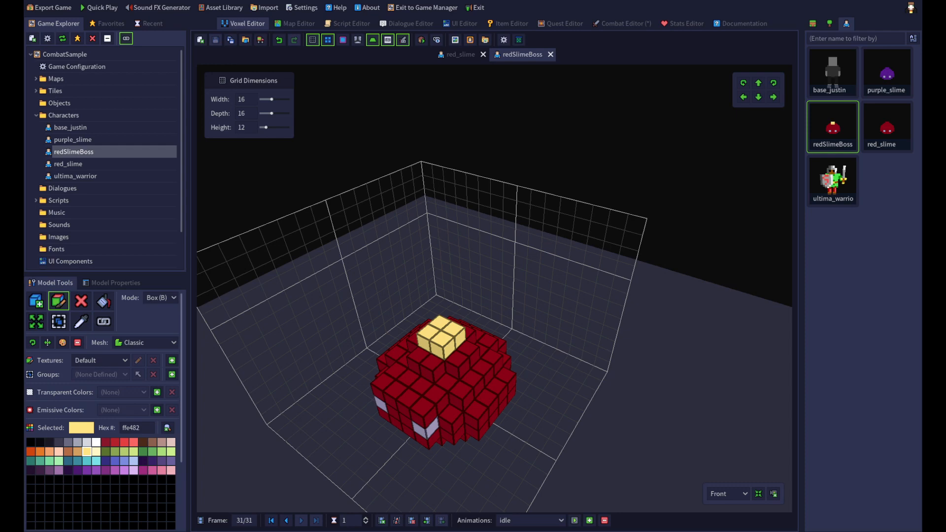
Add an enemy named redSlimeBoxx in the Combat Editor, assign it the redSlimeBoss model and save the combat settings
{"action": "left_click", "coordinate": [615, 24]}
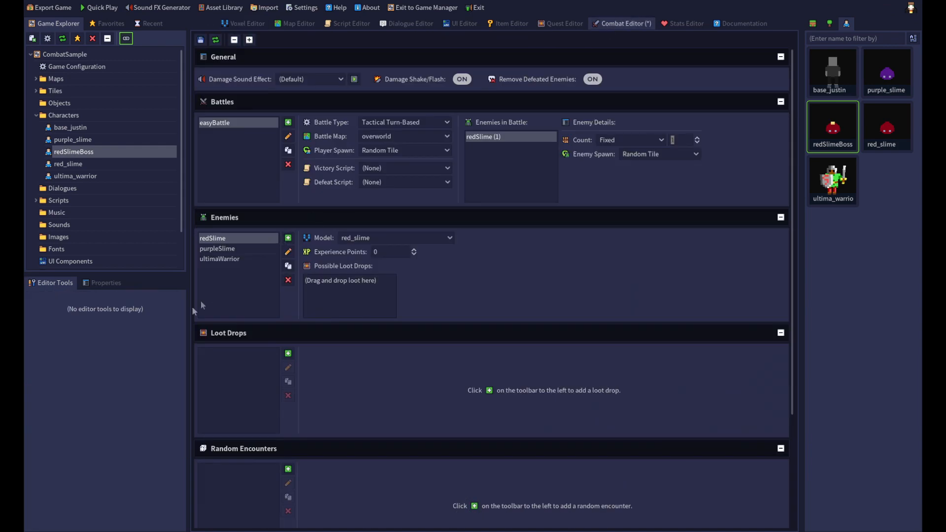
{"action": "left_click", "coordinate": [288, 239]}
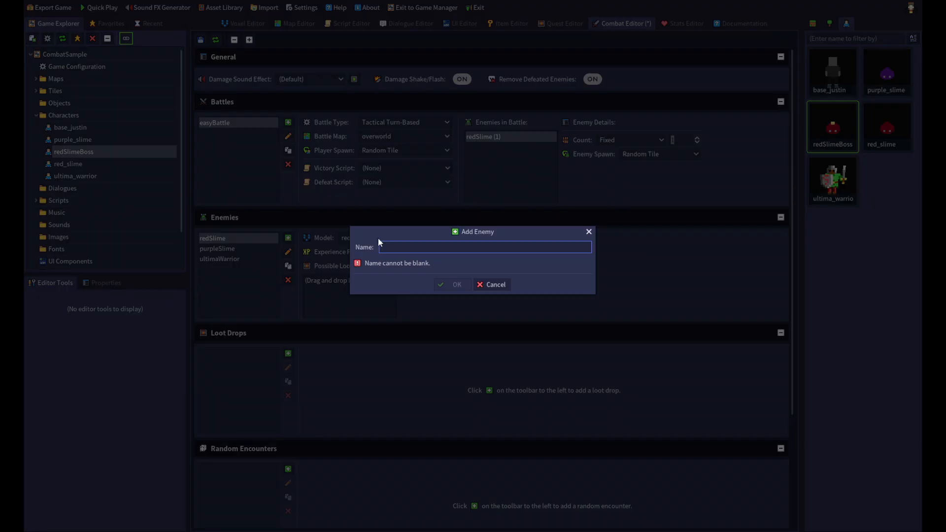
{"action": "type", "text": "redSlimeBoxx"}
{"action": "left_click", "coordinate": [439, 284]}
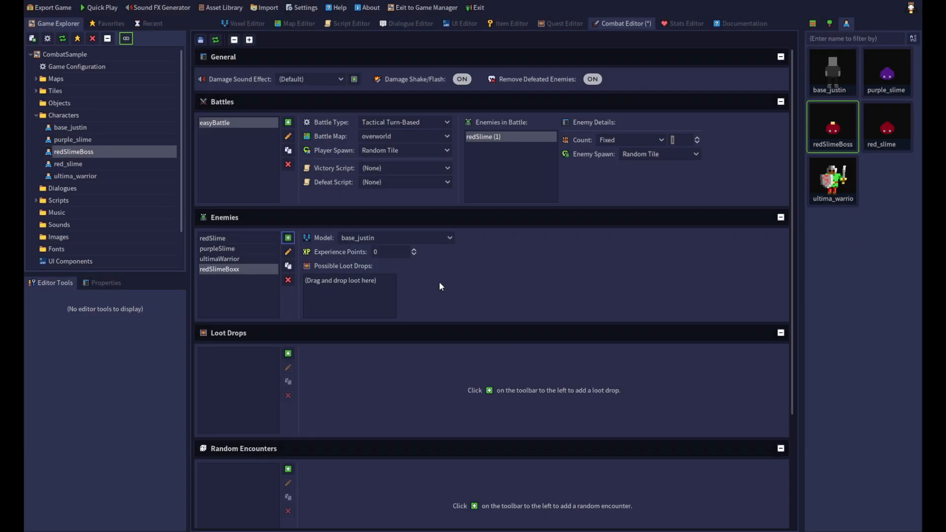
{"action": "left_click", "coordinate": [403, 237]}
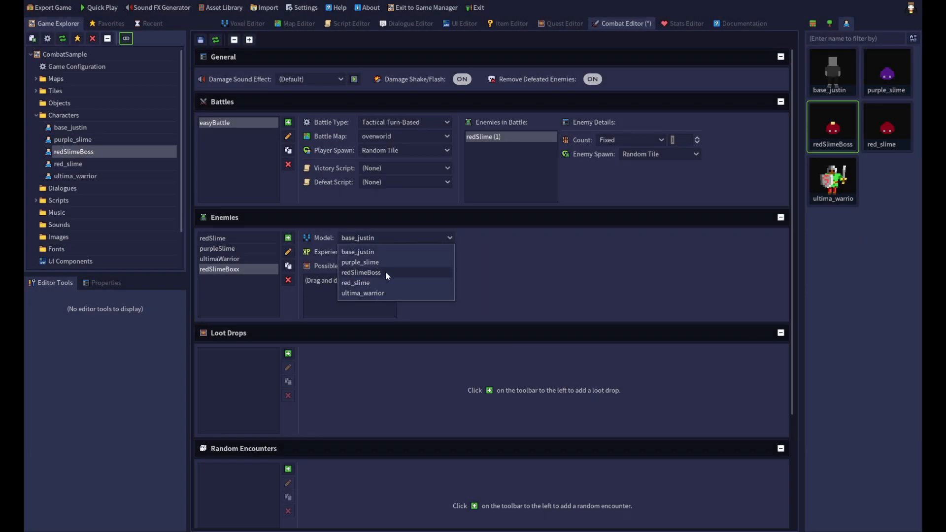
{"action": "left_click", "coordinate": [386, 272]}
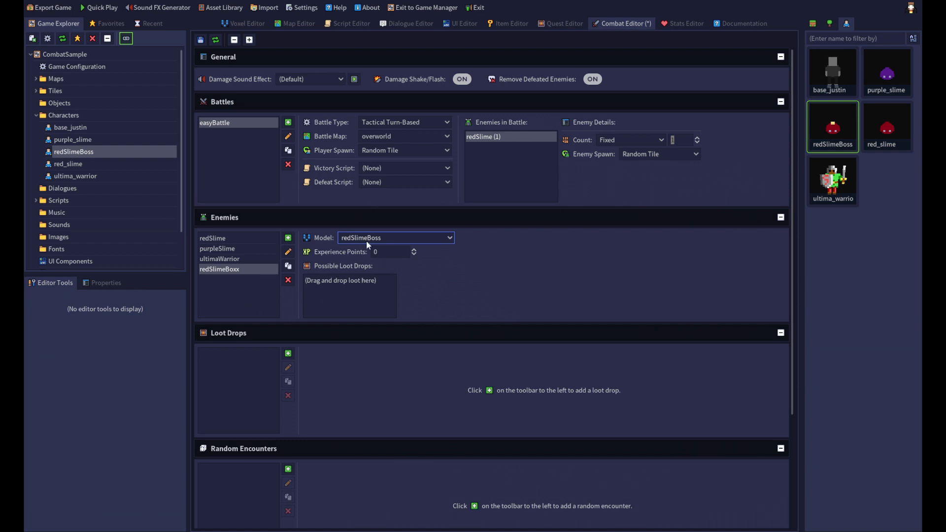
{"action": "left_click", "coordinate": [200, 40]}
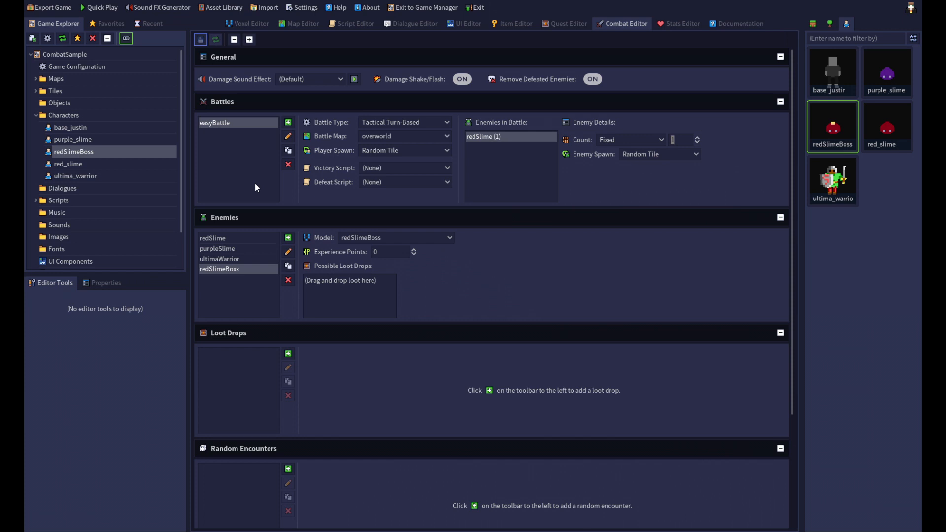
Open the overworld map and select the red_slime character for placement
{"action": "scroll", "coordinate": [256, 184], "scroll_direction": "down", "scroll_amount": 3}
{"action": "scroll", "coordinate": [255, 185], "scroll_direction": "up", "scroll_amount": 3}
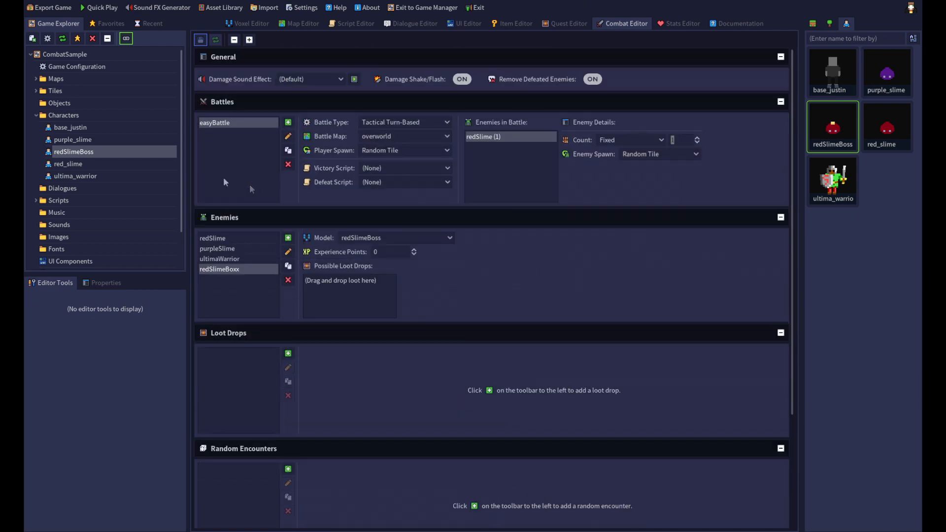
{"action": "left_click", "coordinate": [36, 78]}
{"action": "double_click", "coordinate": [64, 91]}
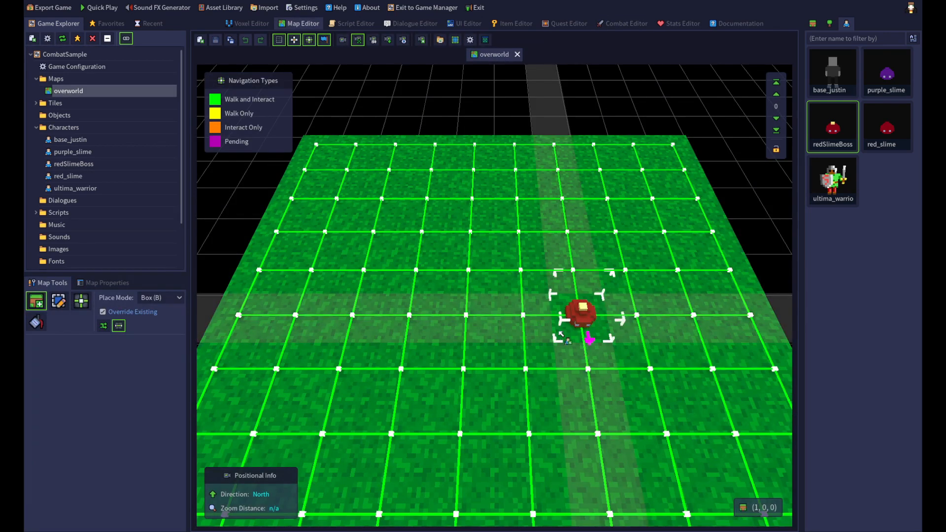
{"action": "left_click", "coordinate": [901, 127]}
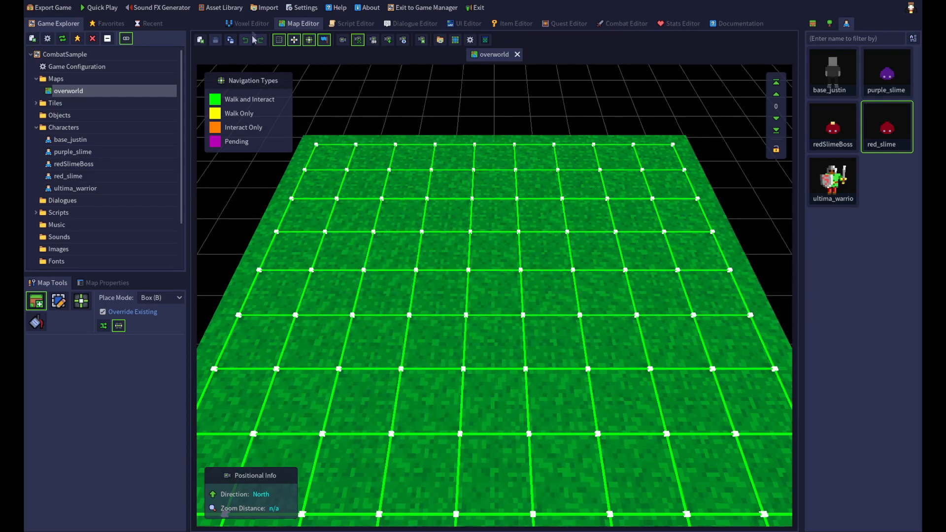
Search the Asset Library for chest and import the chest_01 model into the project
{"action": "left_click", "coordinate": [217, 8]}
{"action": "left_click", "coordinate": [415, 364]}
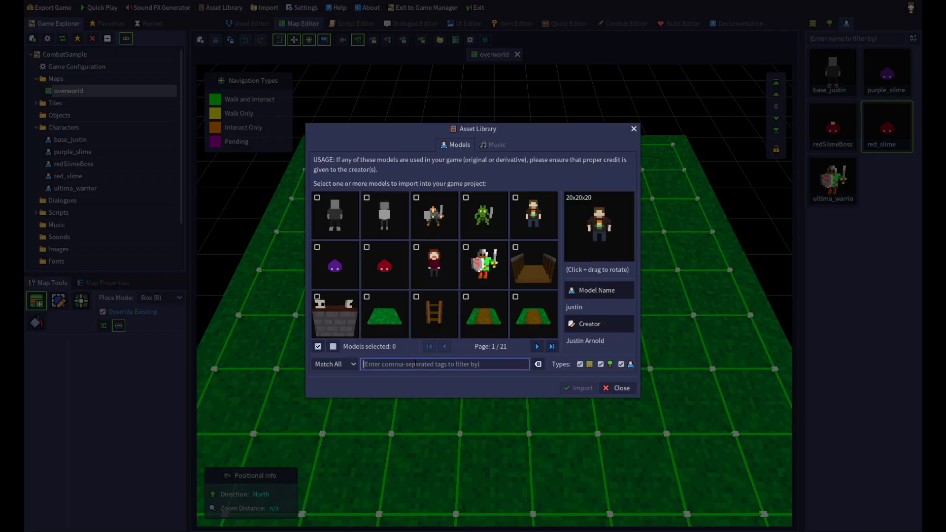
{"action": "type", "text": "chest"}
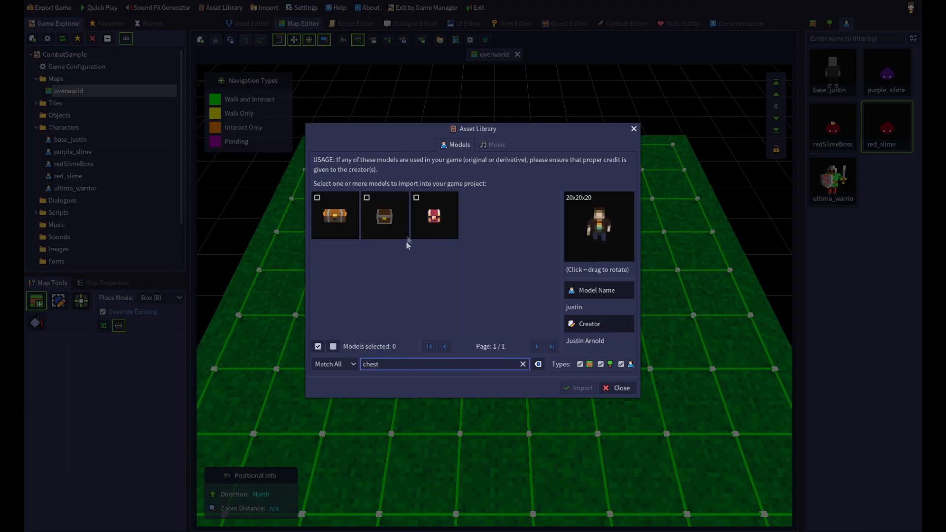
{"action": "left_click", "coordinate": [329, 222]}
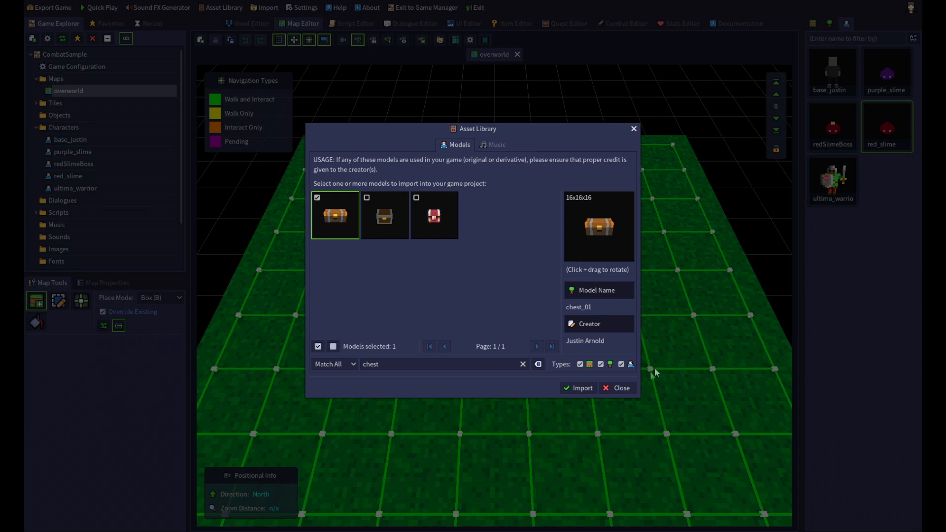
{"action": "left_click", "coordinate": [583, 389]}
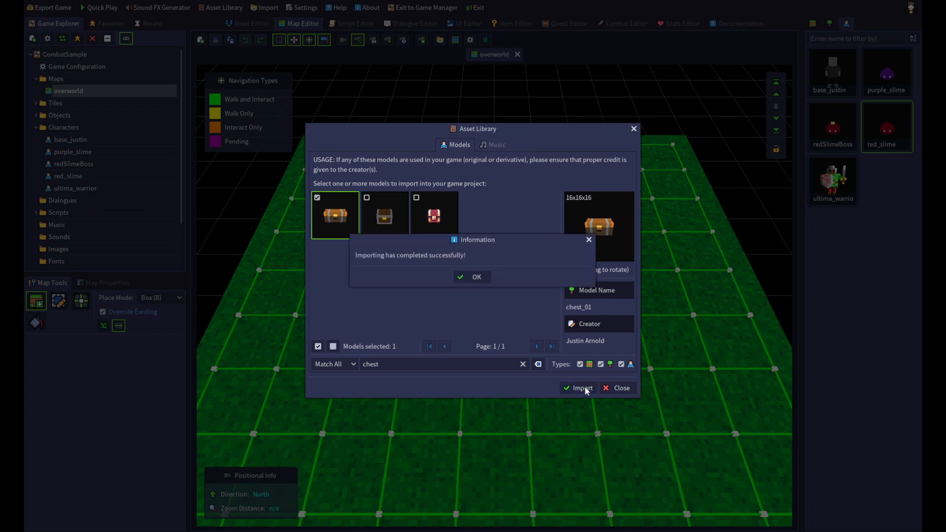
{"action": "left_click", "coordinate": [476, 278]}
{"action": "left_click", "coordinate": [634, 129]}
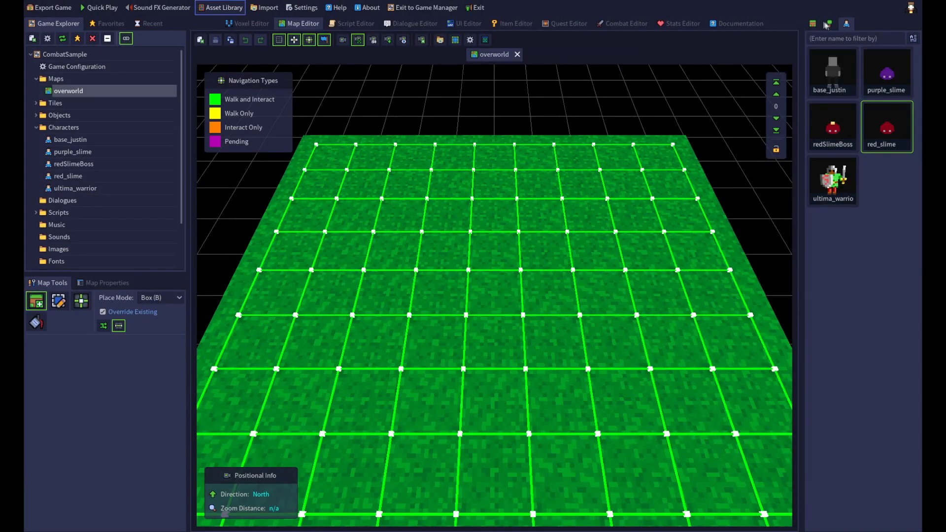
Place a chest_01 object on the overworld map at coordinate (-1, -1, 1)
{"action": "left_click", "coordinate": [830, 24]}
{"action": "left_click", "coordinate": [824, 73]}
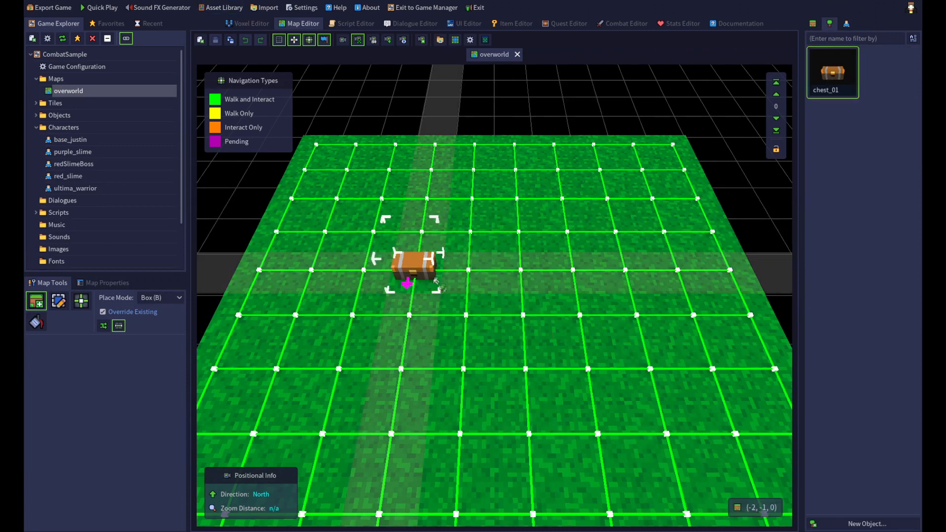
{"action": "left_click", "coordinate": [480, 272]}
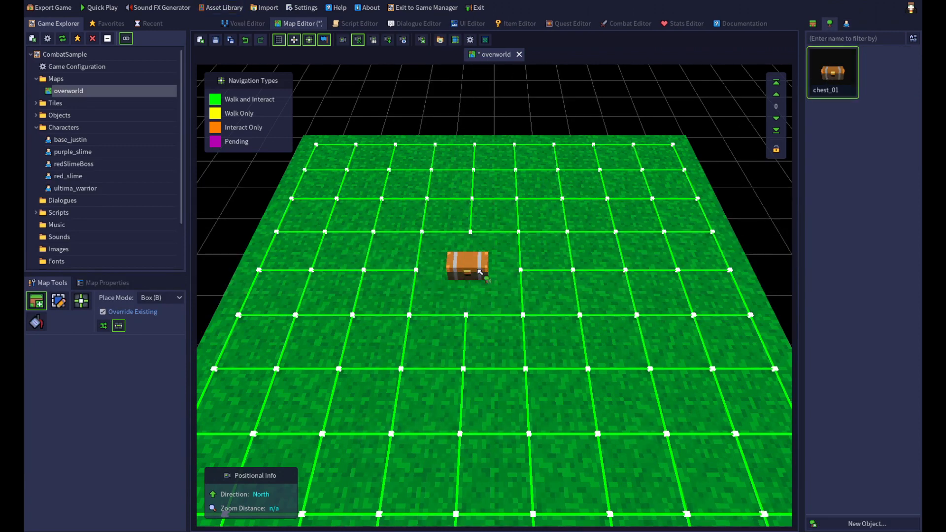
Set the navigation paths from all four neighbouring tiles to the chest to Interact Only
{"action": "left_click", "coordinate": [81, 300]}
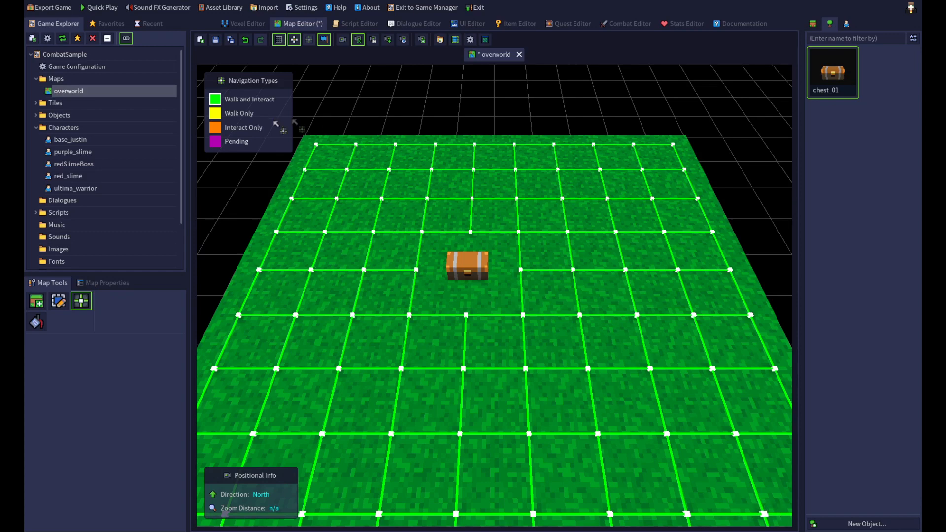
{"action": "left_click", "coordinate": [219, 127]}
{"action": "left_click_drag", "start_coordinate": [417, 270], "coordinate": [469, 269]}
{"action": "left_click_drag", "start_coordinate": [470, 232], "coordinate": [484, 274]}
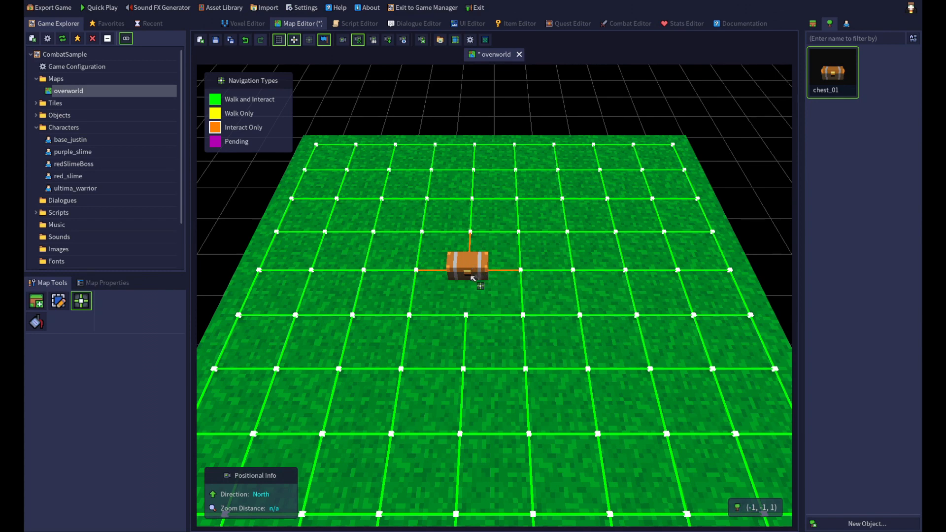
{"action": "left_click_drag", "start_coordinate": [464, 313], "coordinate": [474, 270]}
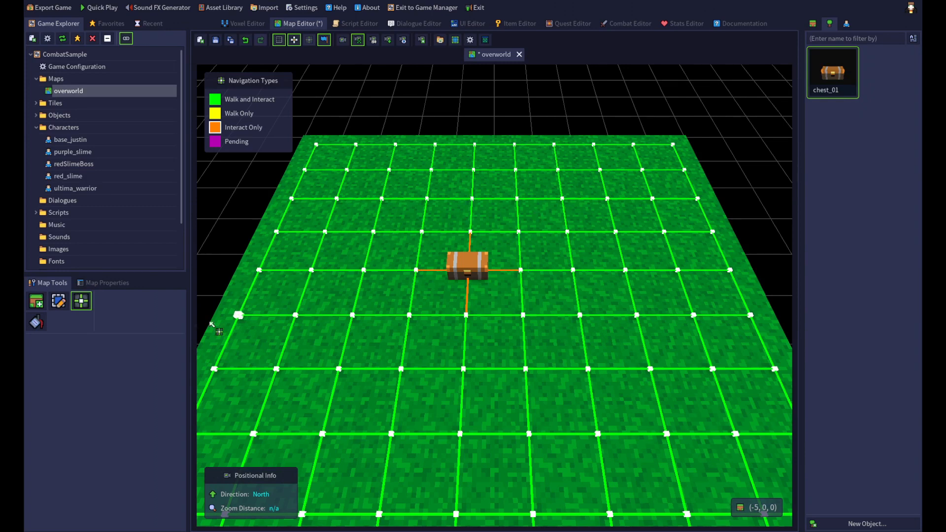
Select the placed chest and examine the trigger event and script options in its entity properties
{"action": "left_click", "coordinate": [58, 301]}
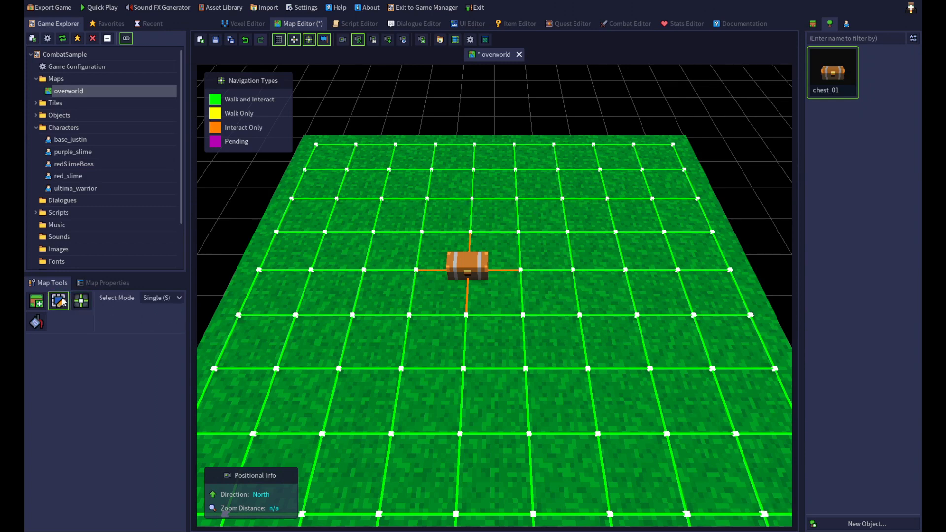
{"action": "left_click", "coordinate": [470, 267]}
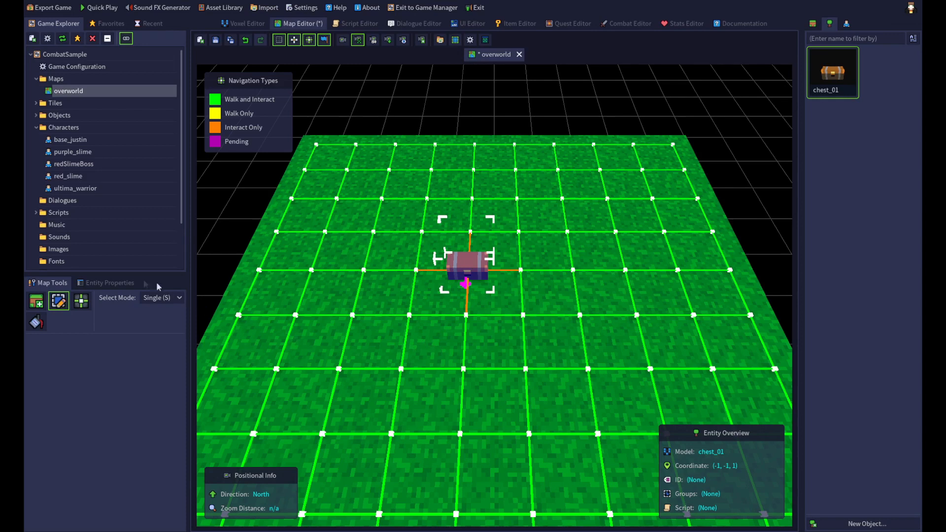
{"action": "left_click", "coordinate": [124, 284]}
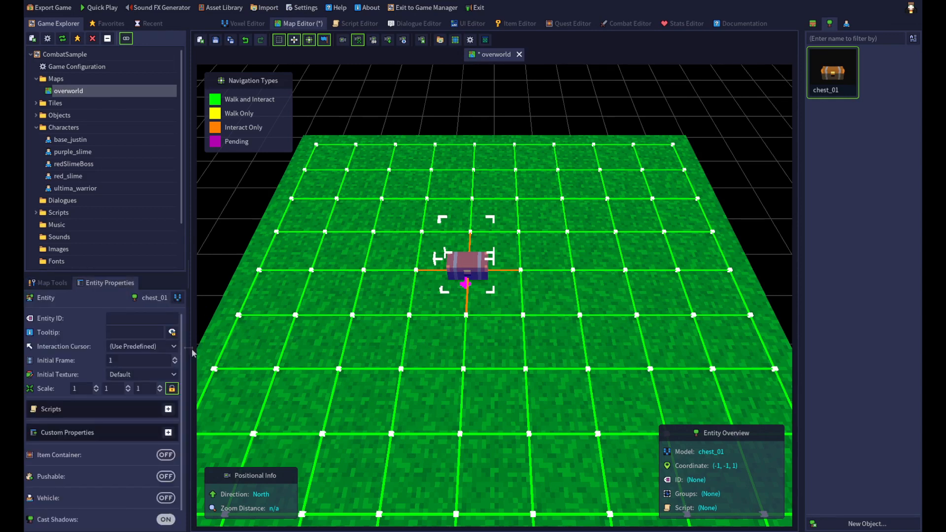
{"action": "scroll", "coordinate": [172, 375], "scroll_direction": "down", "scroll_amount": 2}
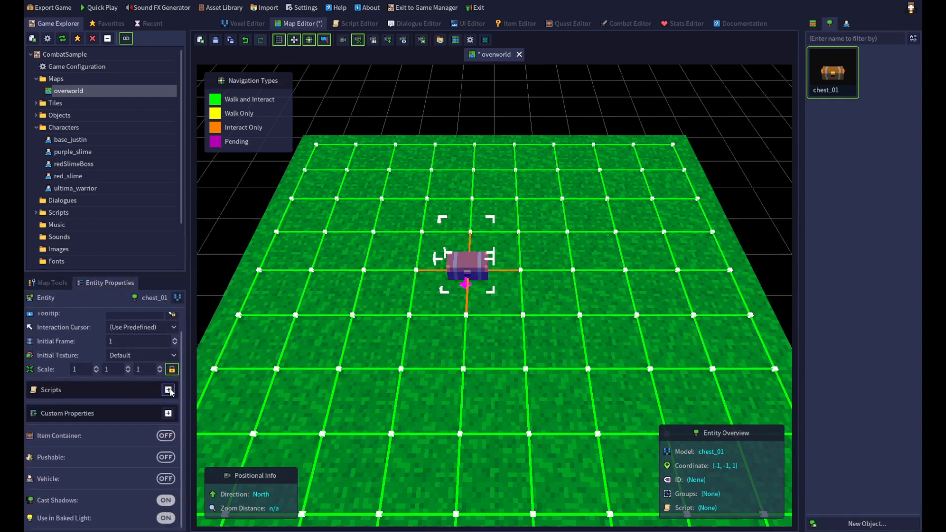
{"action": "left_click", "coordinate": [168, 390]}
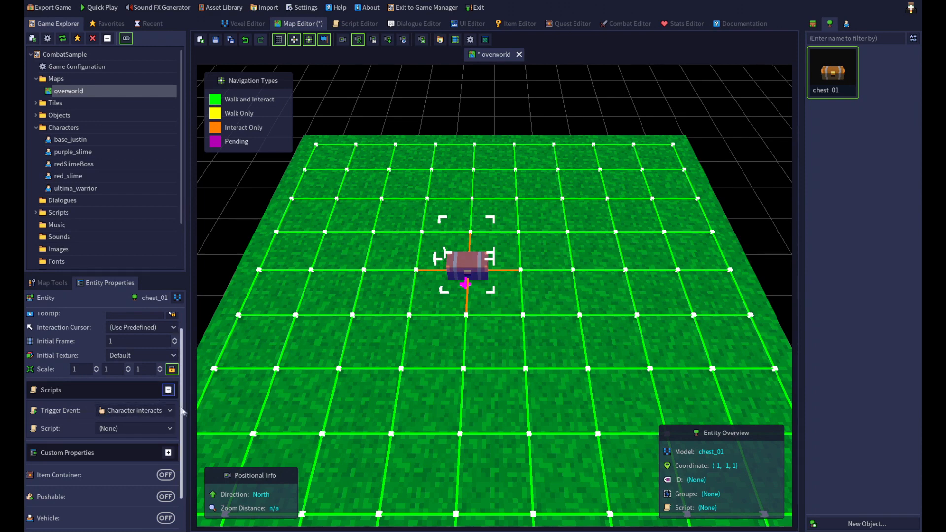
{"action": "left_click", "coordinate": [169, 412]}
{"action": "left_click", "coordinate": [169, 413]}
{"action": "left_click", "coordinate": [170, 429]}
{"action": "left_click", "coordinate": [171, 430]}
{"action": "scroll", "coordinate": [178, 439], "scroll_direction": "down", "scroll_amount": 3}
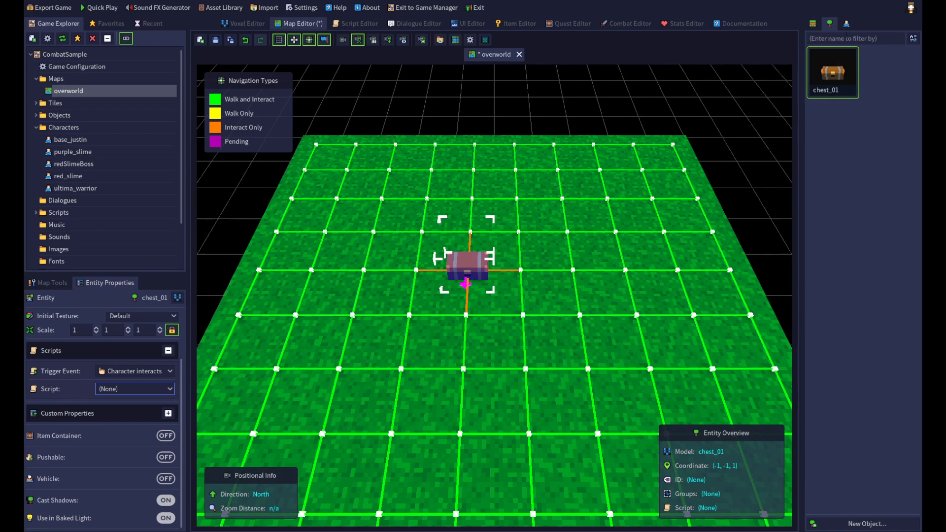
Place a red_slime character on the overworld map at coordinate (-4, -3, 1)
{"action": "left_click", "coordinate": [848, 25]}
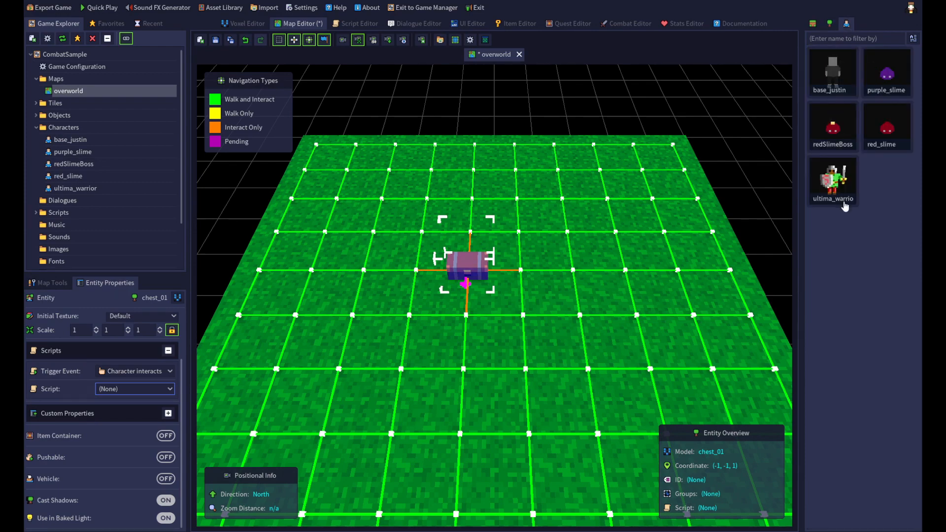
{"action": "left_click", "coordinate": [892, 137]}
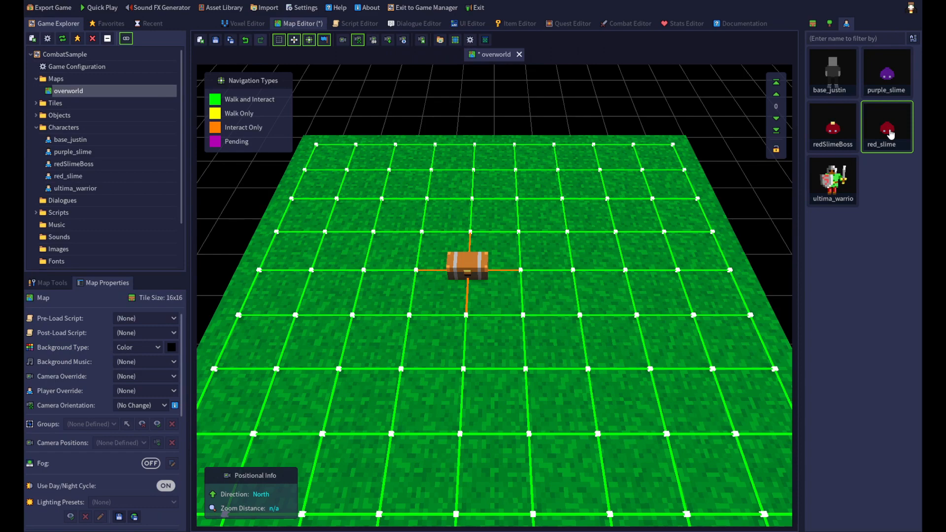
{"action": "left_click", "coordinate": [345, 193]}
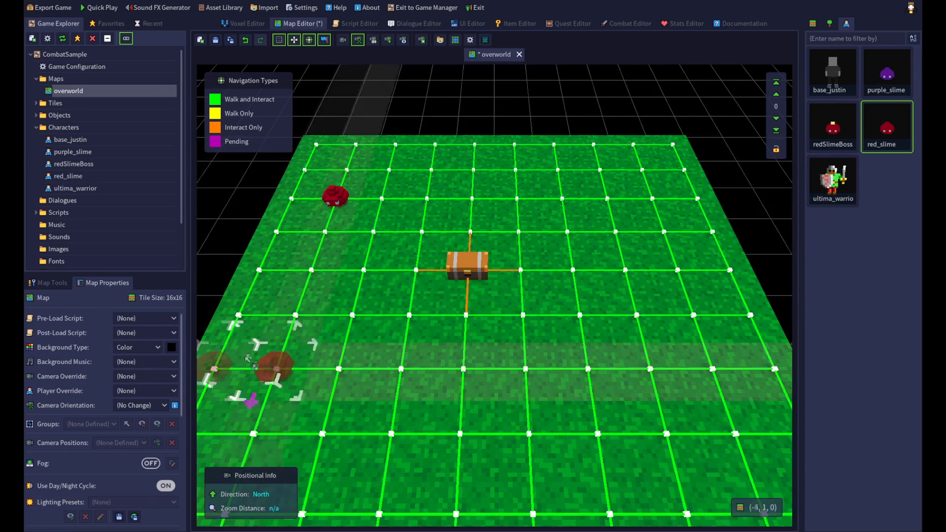
Examine the placed red_slime's entity properties and compare its behavior settings with the chest's script settings
{"action": "left_click", "coordinate": [48, 282]}
{"action": "left_click", "coordinate": [85, 284]}
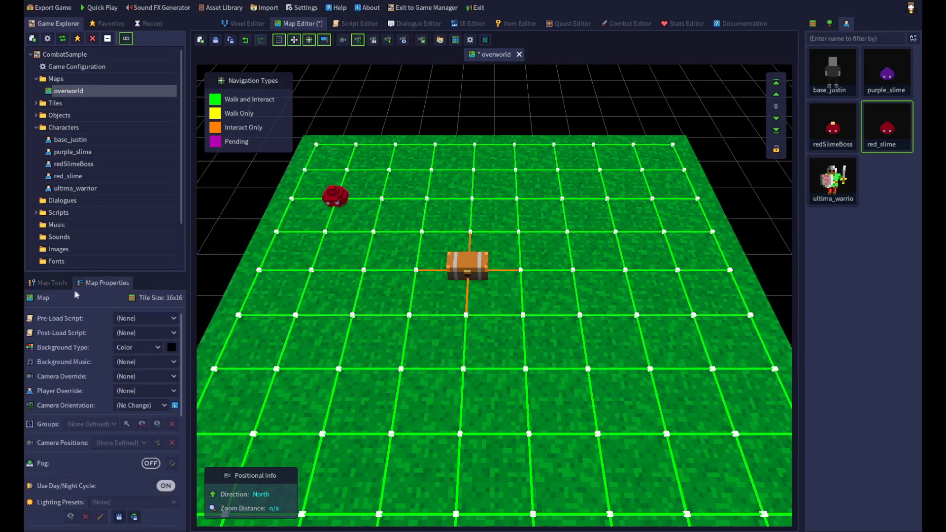
{"action": "left_click", "coordinate": [49, 283]}
{"action": "left_click", "coordinate": [58, 300]}
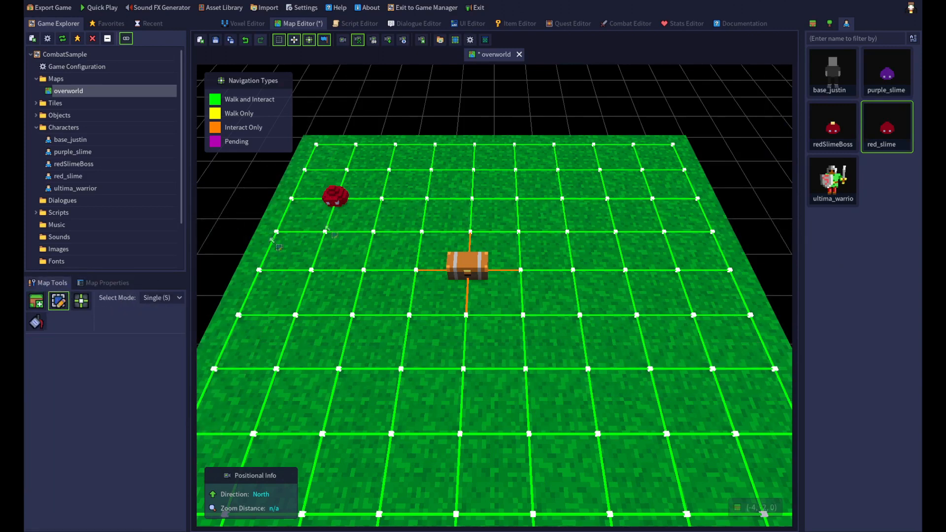
{"action": "left_click", "coordinate": [335, 198]}
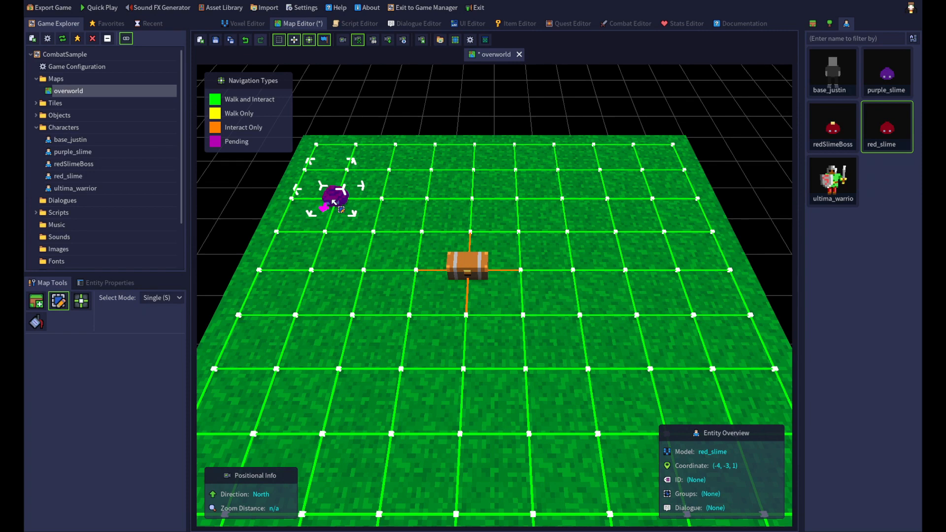
{"action": "left_click", "coordinate": [123, 282]}
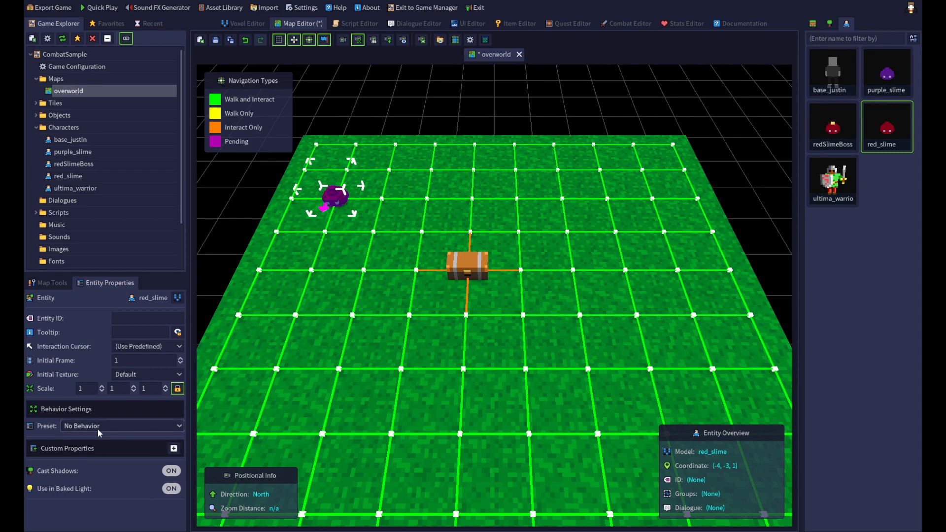
{"action": "left_click", "coordinate": [454, 276]}
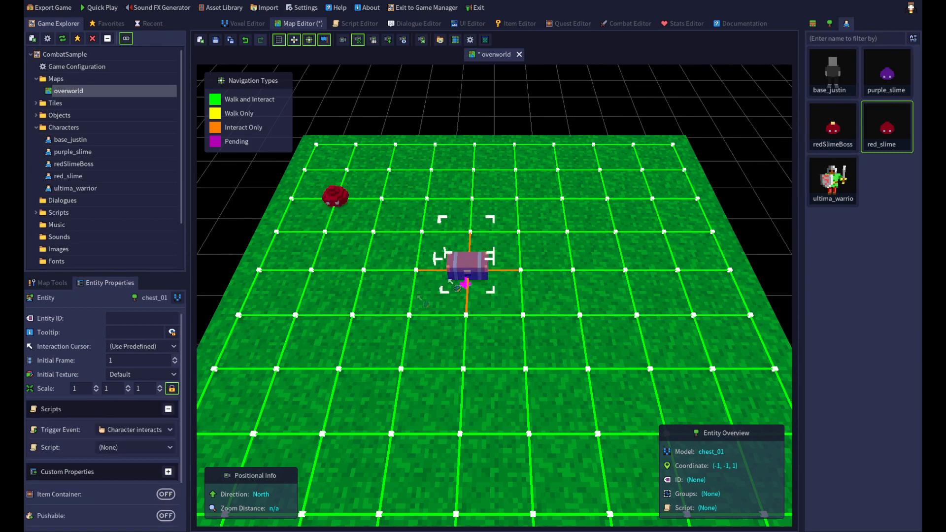
{"action": "scroll", "coordinate": [81, 436], "scroll_direction": "down", "scroll_amount": 1}
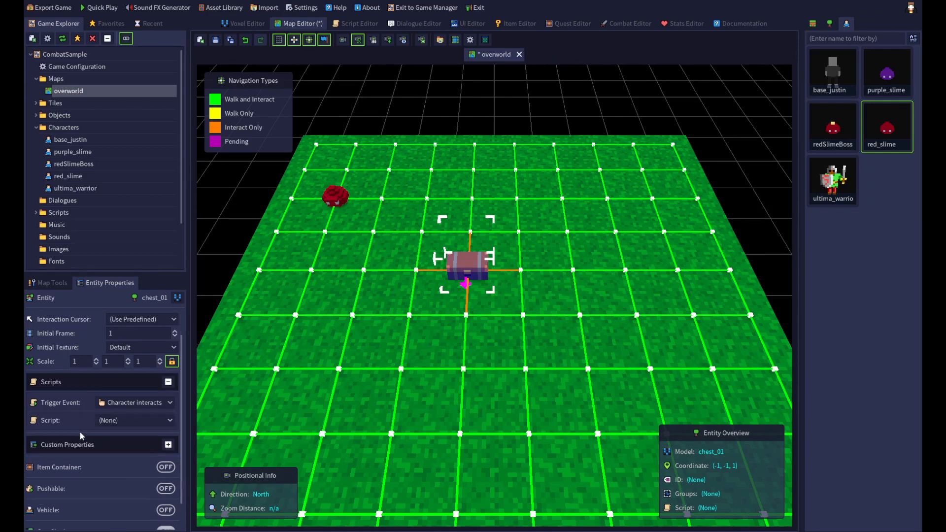
{"action": "scroll", "coordinate": [82, 446], "scroll_direction": "up", "scroll_amount": 1}
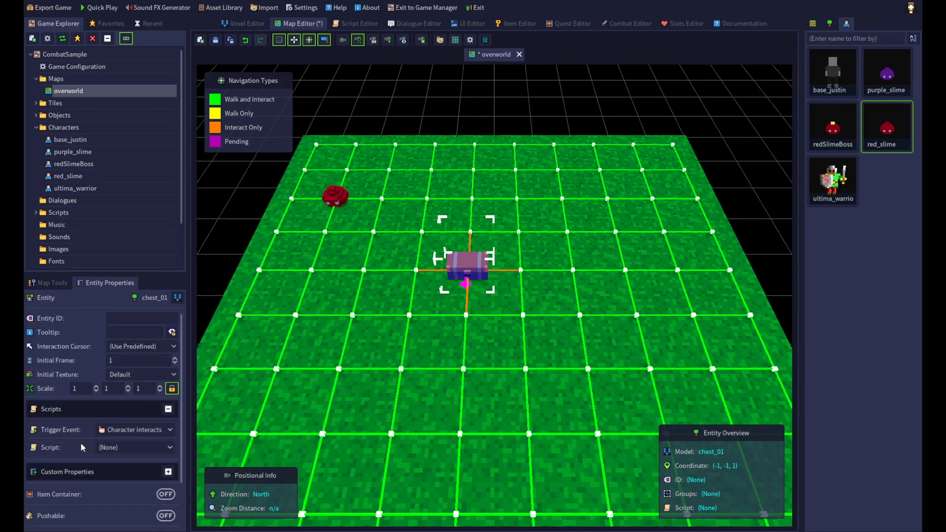
Select the red_slime on the map and set its behavior preset to Custom
{"action": "left_click", "coordinate": [342, 199]}
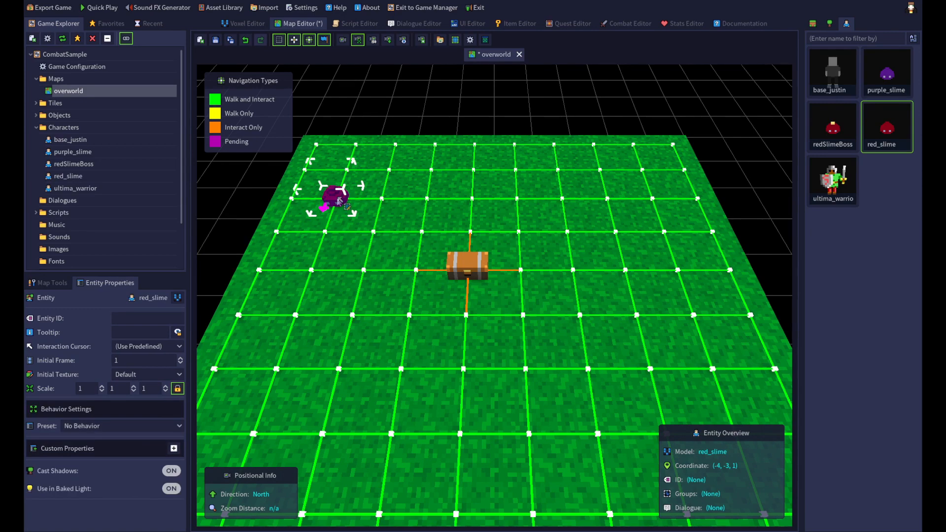
{"action": "left_click", "coordinate": [177, 426]}
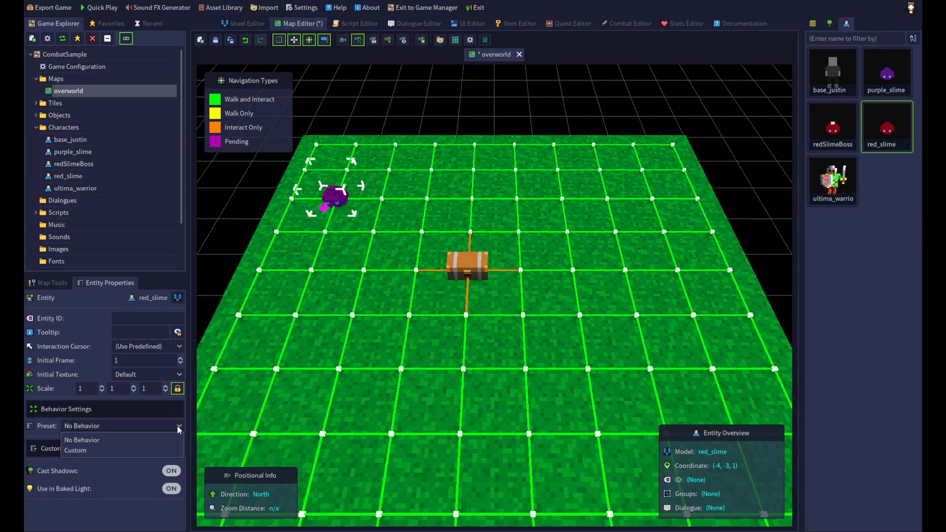
{"action": "left_click", "coordinate": [99, 449]}
{"action": "left_click_drag", "start_coordinate": [188, 391], "coordinate": [188, 438]}
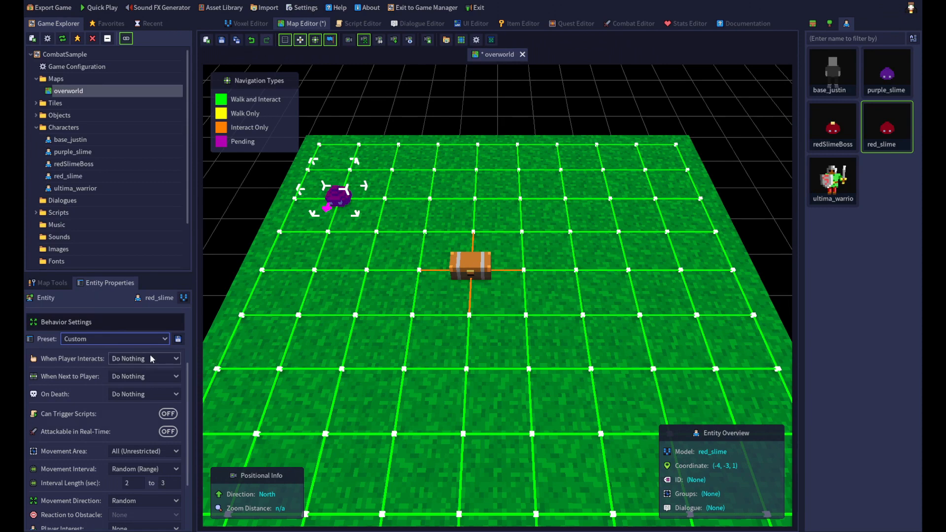
Make the red_slime start the battle easyBattle when the player interacts with it, and save the overworld map
{"action": "left_click", "coordinate": [178, 357]}
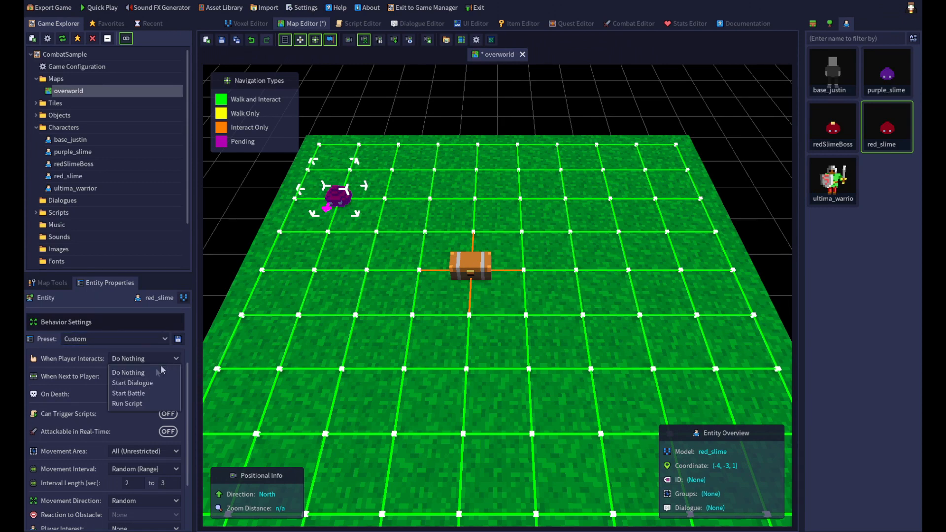
{"action": "left_click", "coordinate": [140, 393]}
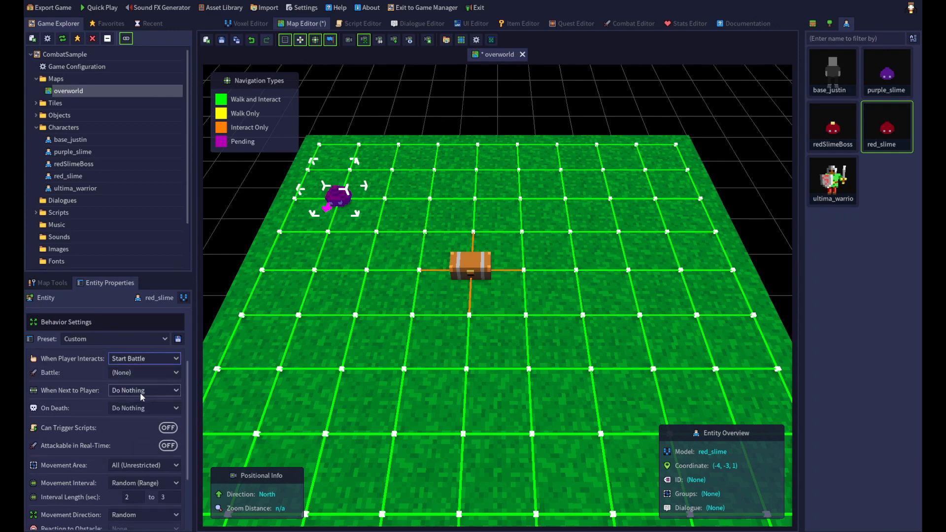
{"action": "left_click", "coordinate": [148, 373]}
{"action": "left_click", "coordinate": [137, 399]}
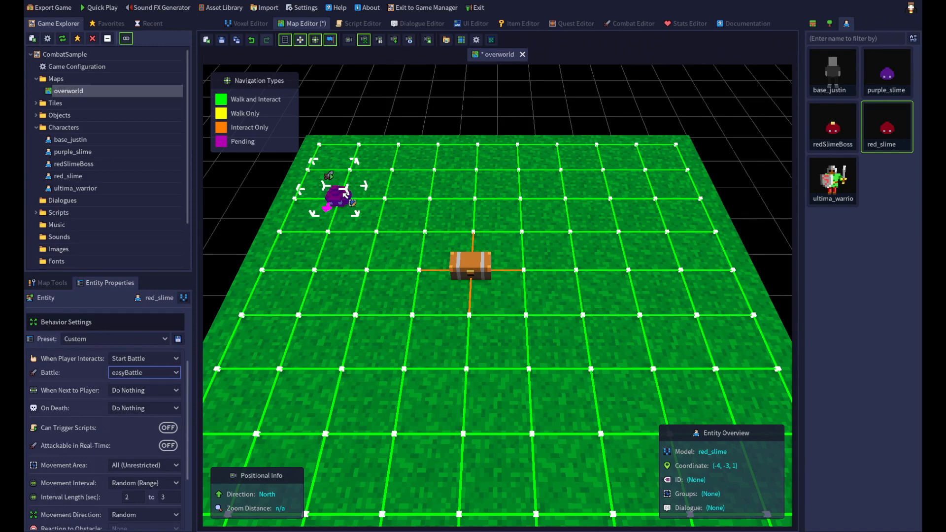
{"action": "scroll", "coordinate": [183, 394], "scroll_direction": "up", "scroll_amount": 3}
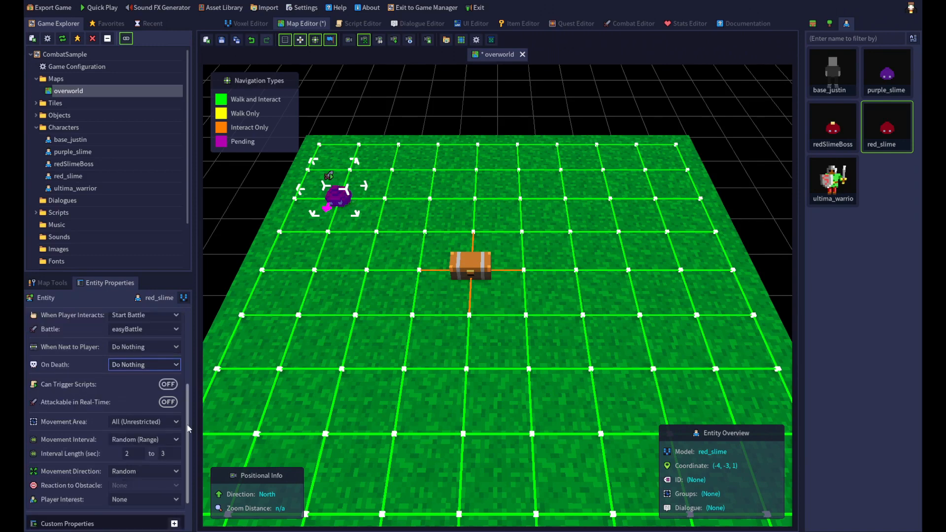
{"action": "scroll", "coordinate": [183, 388], "scroll_direction": "up", "scroll_amount": 3}
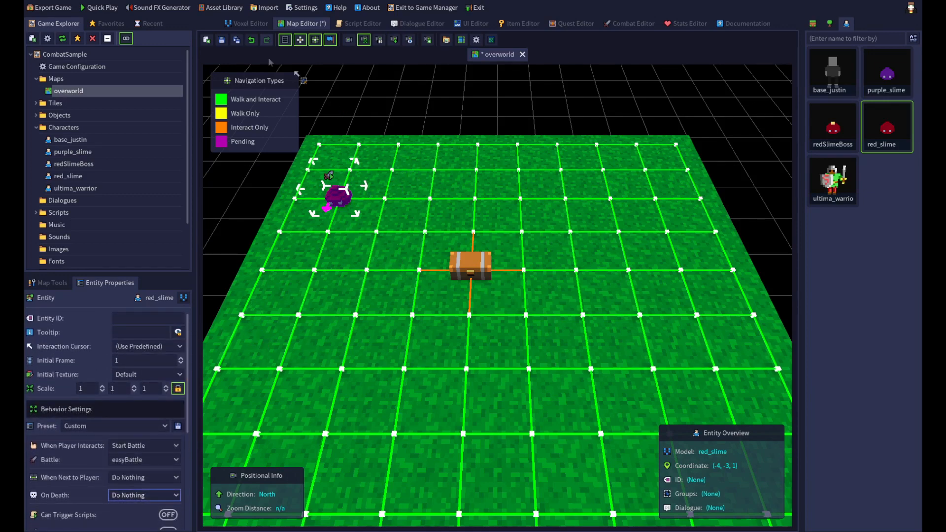
{"action": "left_click", "coordinate": [222, 40]}
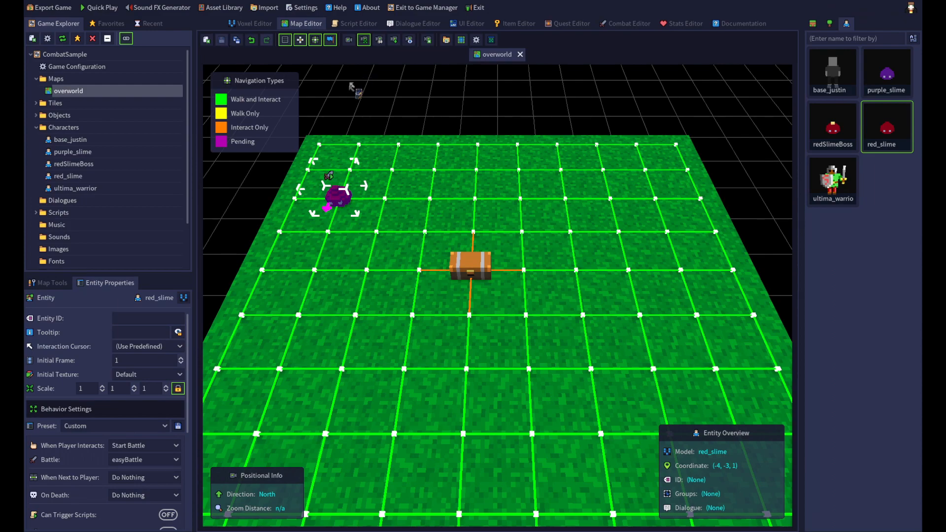
Turn off the main menu in the game configuration's user interface settings and apply the configuration
{"action": "double_click", "coordinate": [89, 64]}
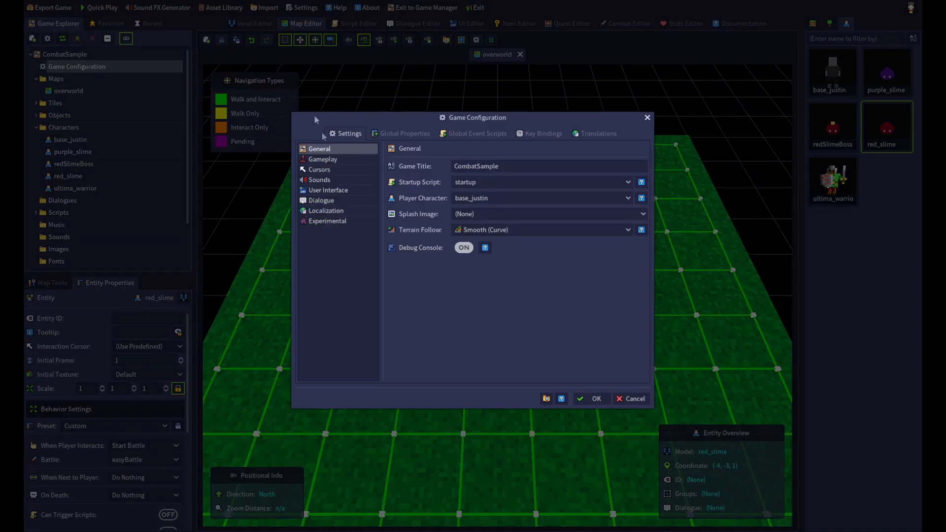
{"action": "left_click", "coordinate": [339, 159]}
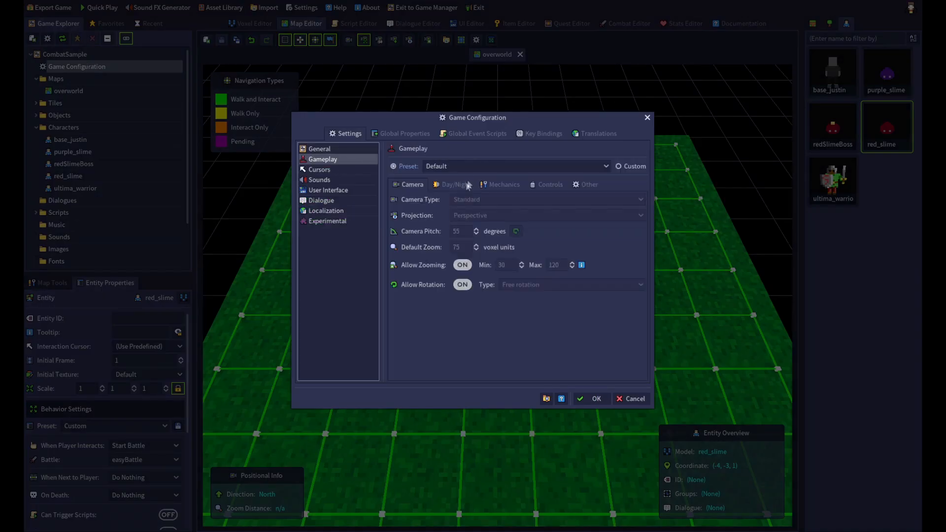
{"action": "left_click", "coordinate": [328, 190]}
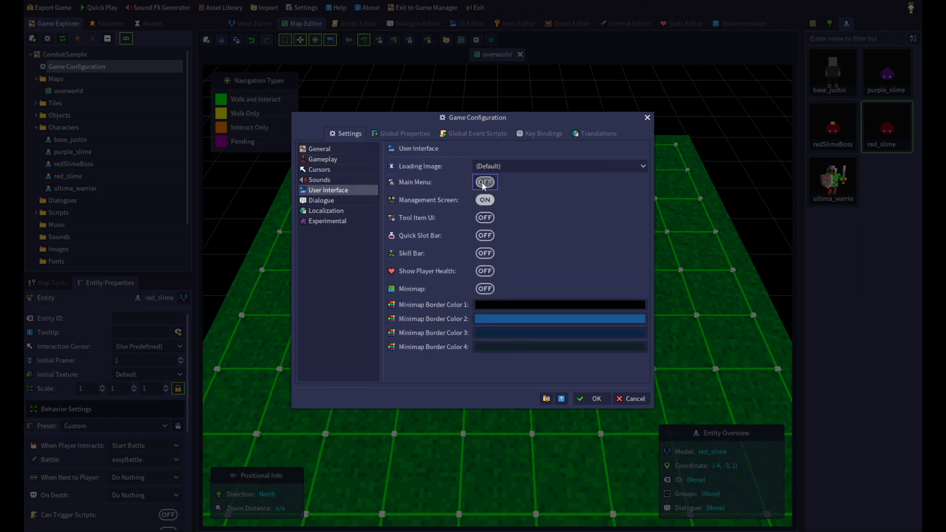
{"action": "left_click", "coordinate": [596, 400]}
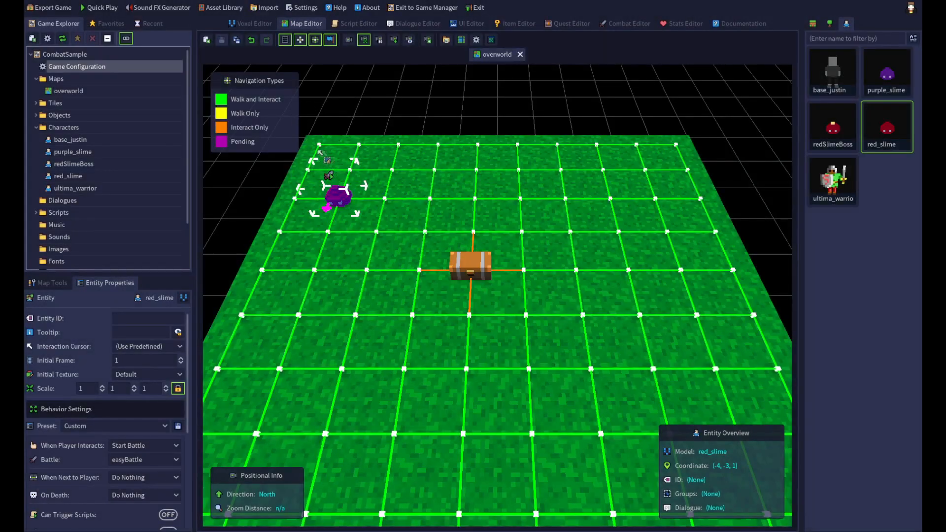
Playtest the game by walking the player to the red slime and interacting with it to start the battle, and quit the test
{"action": "left_click", "coordinate": [102, 8]}
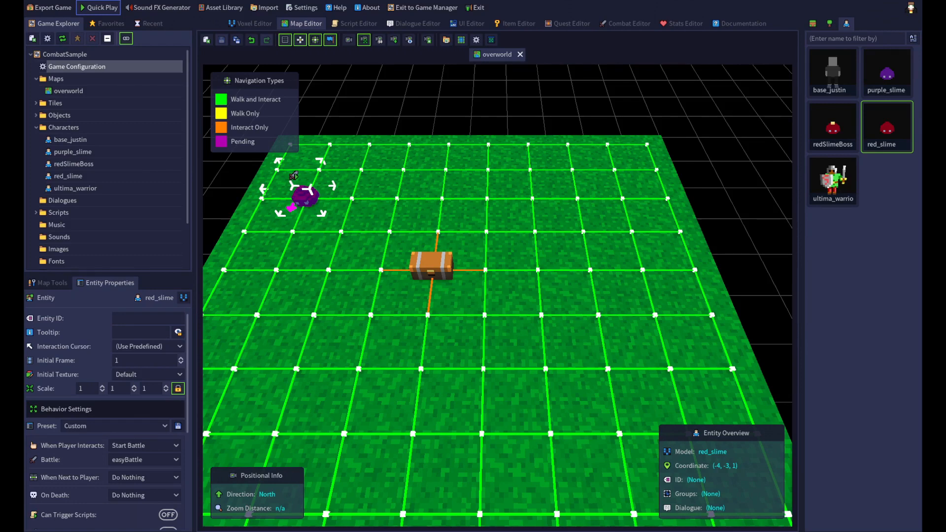
{"action": "left_click", "coordinate": [101, 10]}
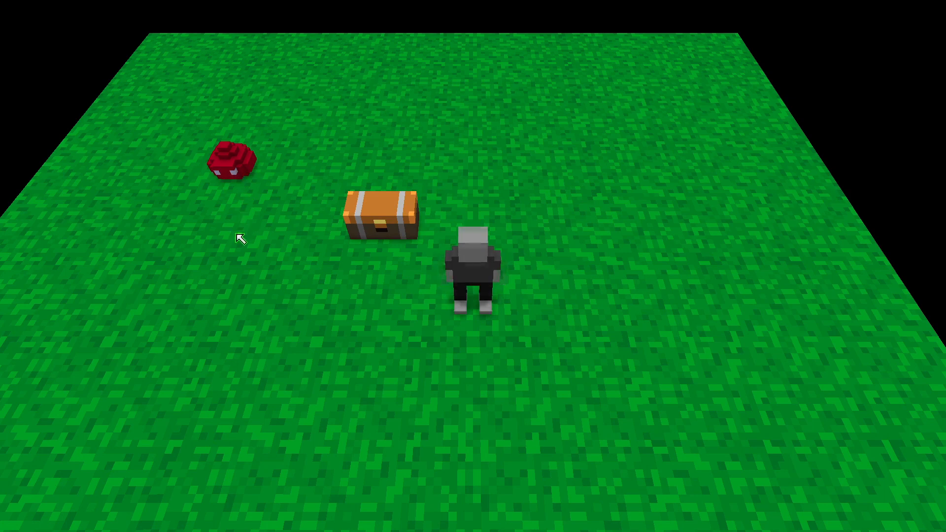
{"action": "key", "text": "a"}
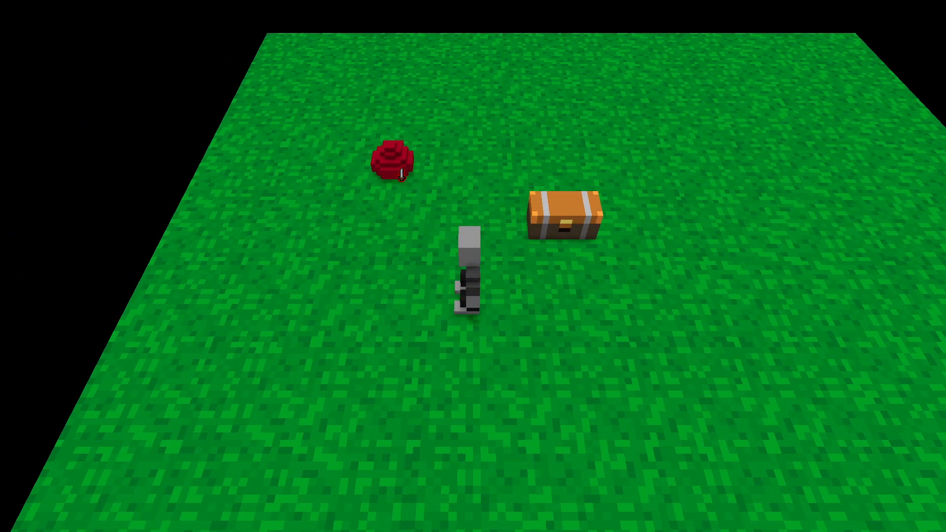
{"action": "key", "text": "a"}
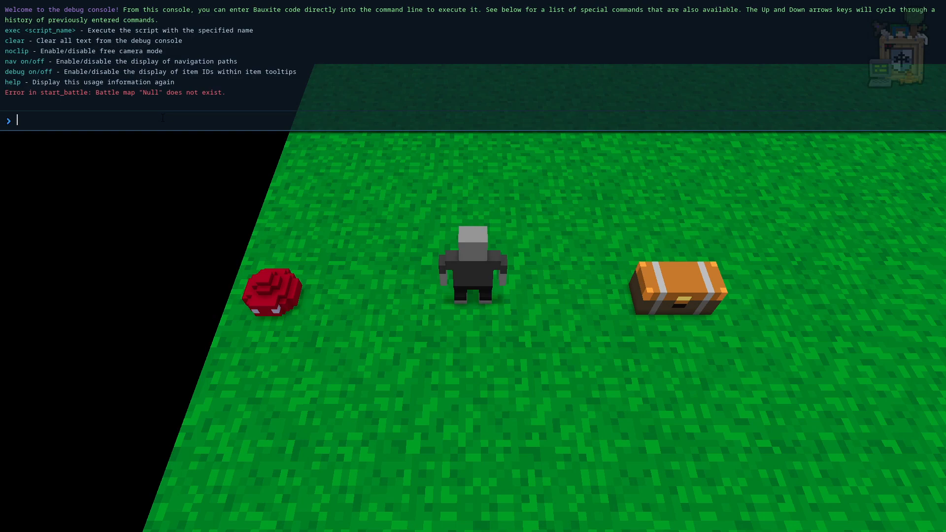
{"action": "key", "text": "grave"}
{"action": "key", "text": "Escape"}
{"action": "left_click", "coordinate": [78, 189]}
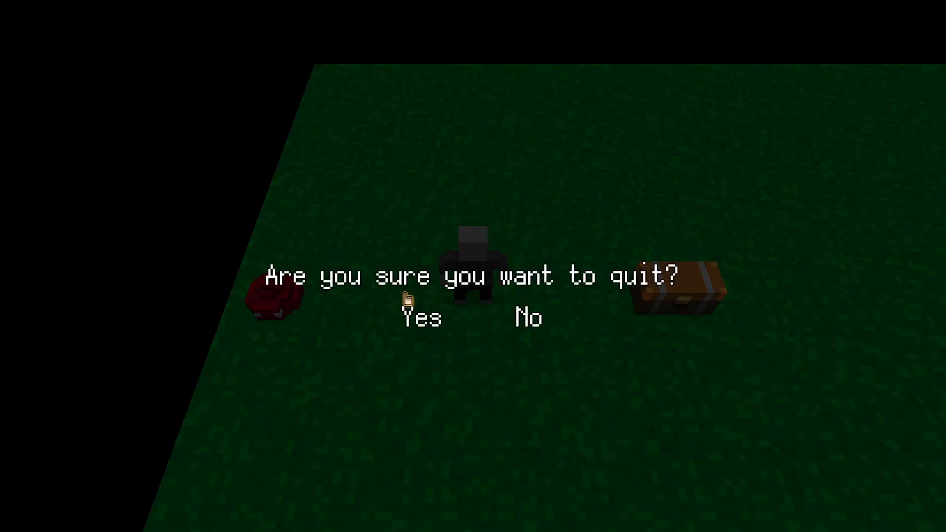
{"action": "left_click", "coordinate": [431, 323]}
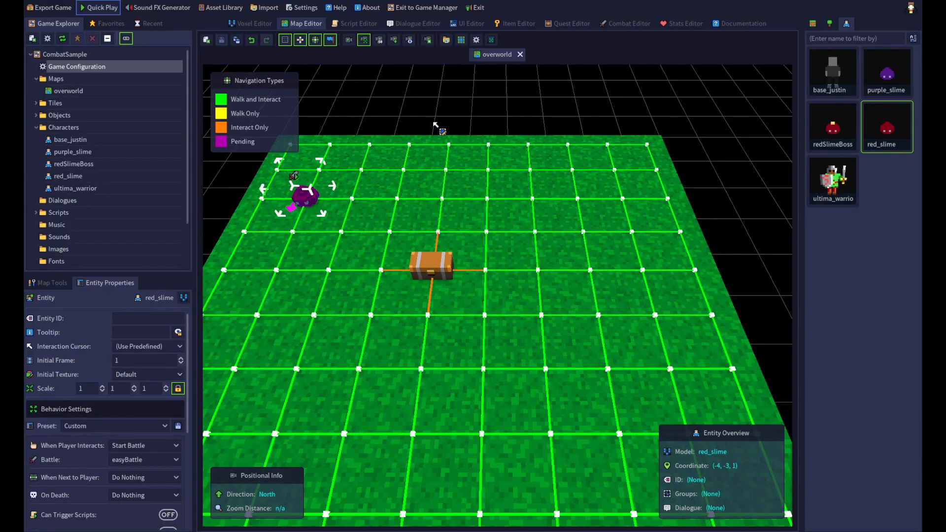
Create a new map named BattleMap with a 16x16 tile size
{"action": "left_click", "coordinate": [621, 21]}
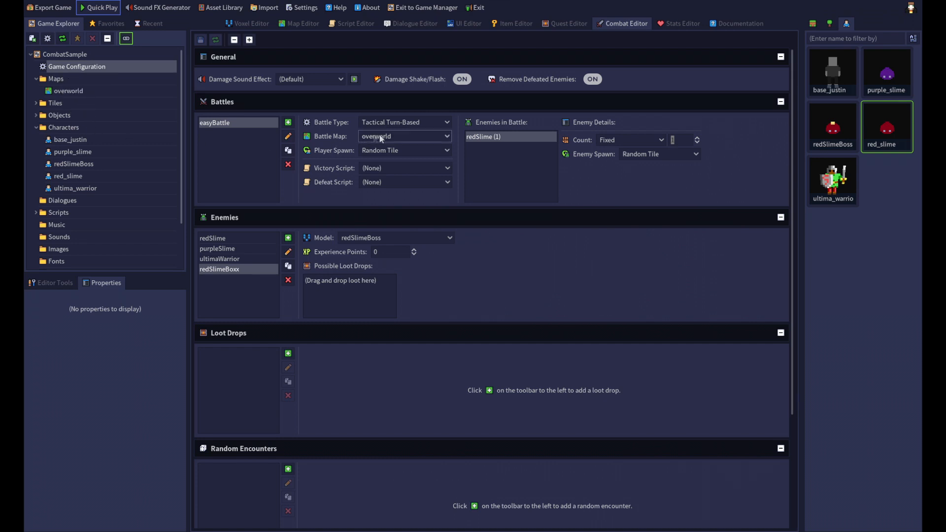
{"action": "right_click", "coordinate": [79, 79]}
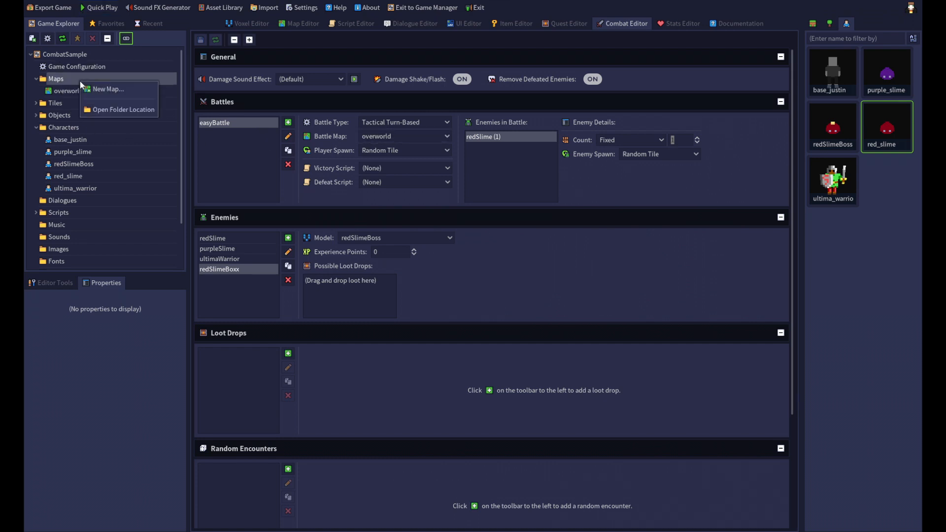
{"action": "left_click", "coordinate": [106, 89]}
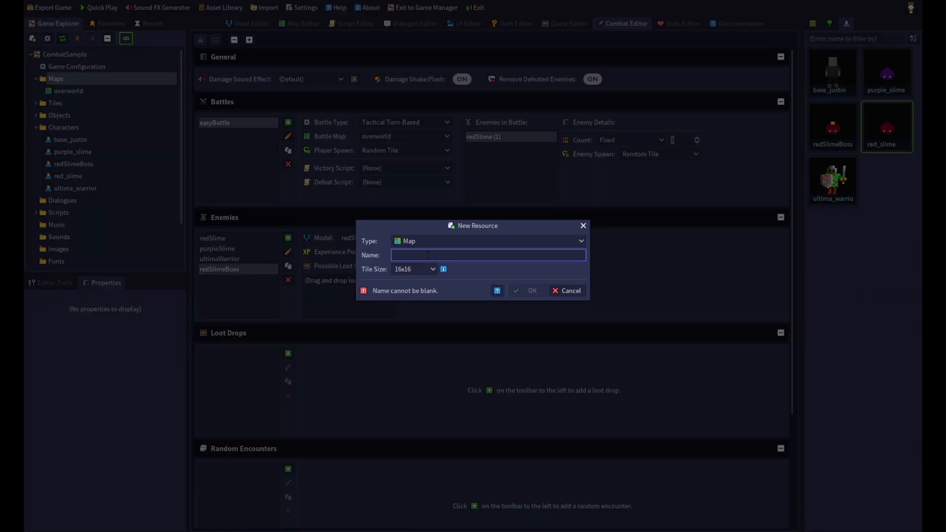
{"action": "type", "text": "Battle"}
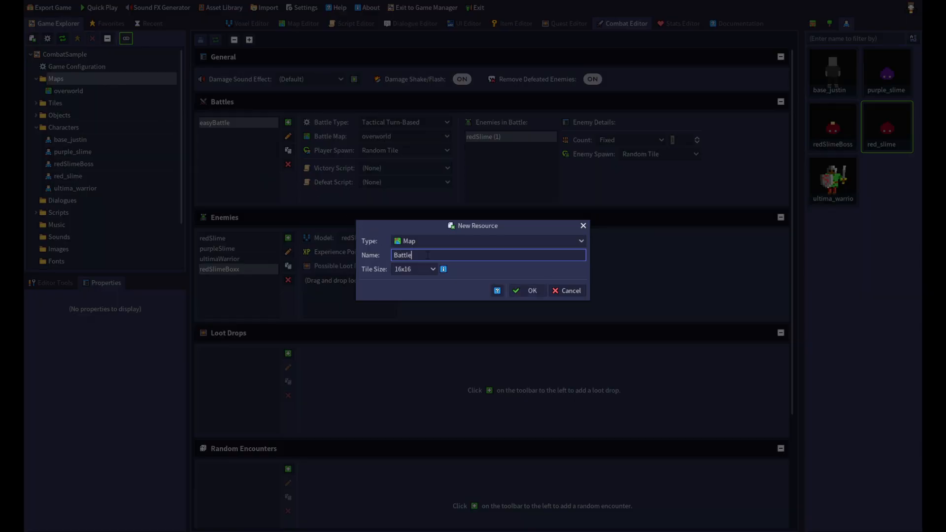
{"action": "type", "text": "Map"}
{"action": "left_click", "coordinate": [521, 290]}
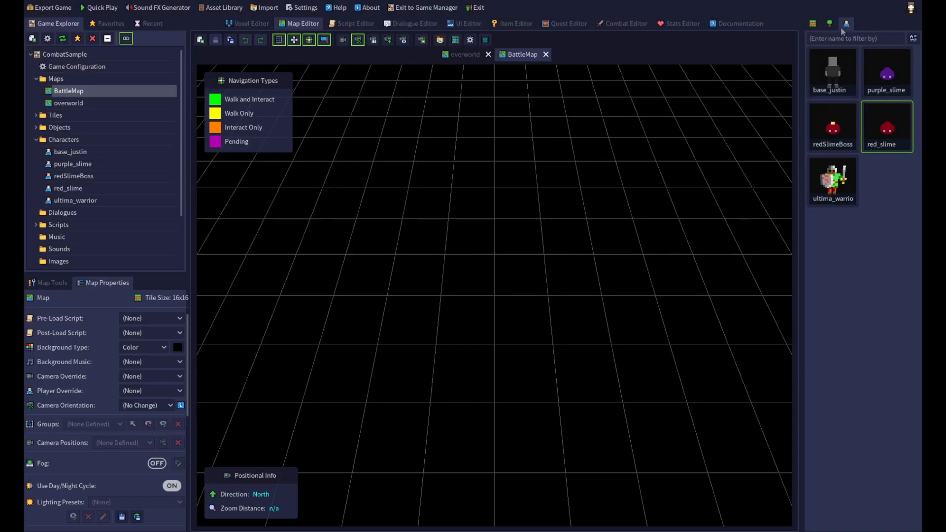
Paint a rectangular floor of grass tiles, 6 wide by 5 deep, on BattleMap and save the map
{"action": "left_click", "coordinate": [812, 23]}
{"action": "left_click", "coordinate": [832, 73]}
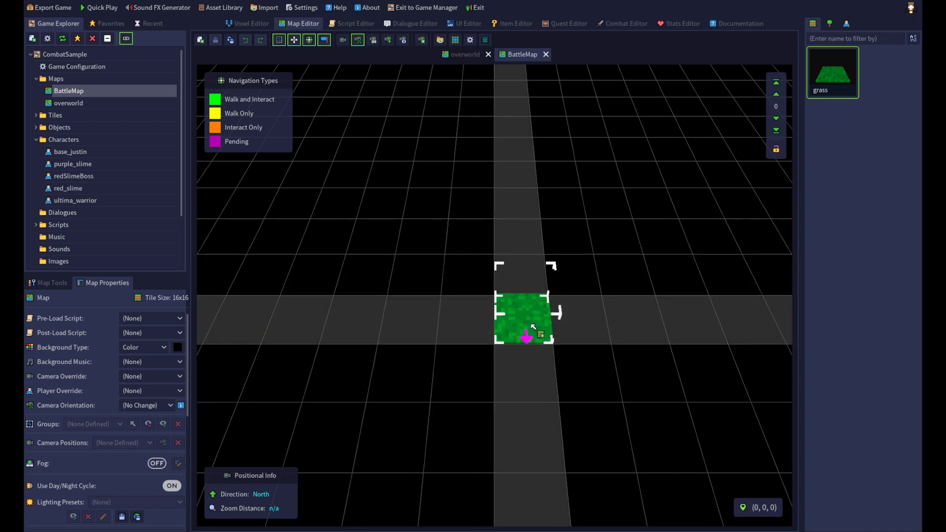
{"action": "left_click_drag", "start_coordinate": [352, 318], "coordinate": [598, 211]}
{"action": "left_click_drag", "start_coordinate": [379, 371], "coordinate": [571, 366]}
{"action": "left_click", "coordinate": [638, 374]}
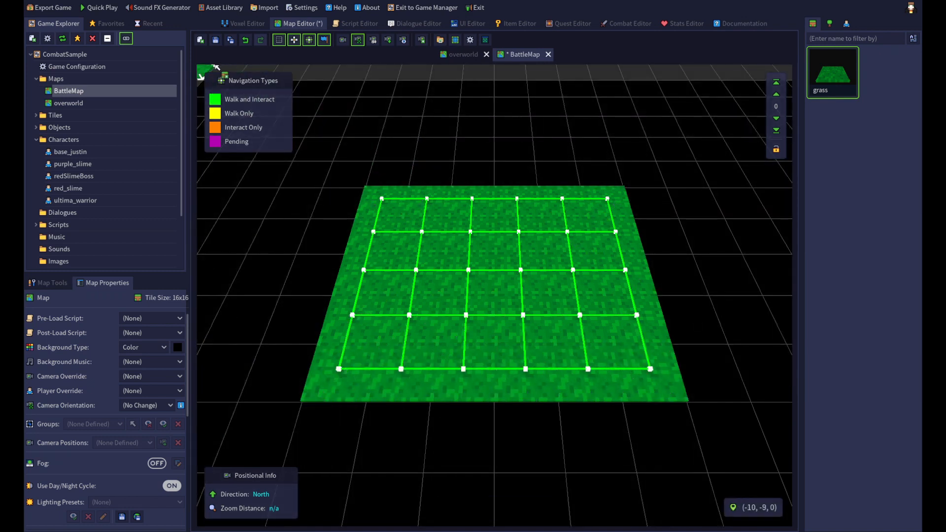
{"action": "left_click", "coordinate": [218, 43]}
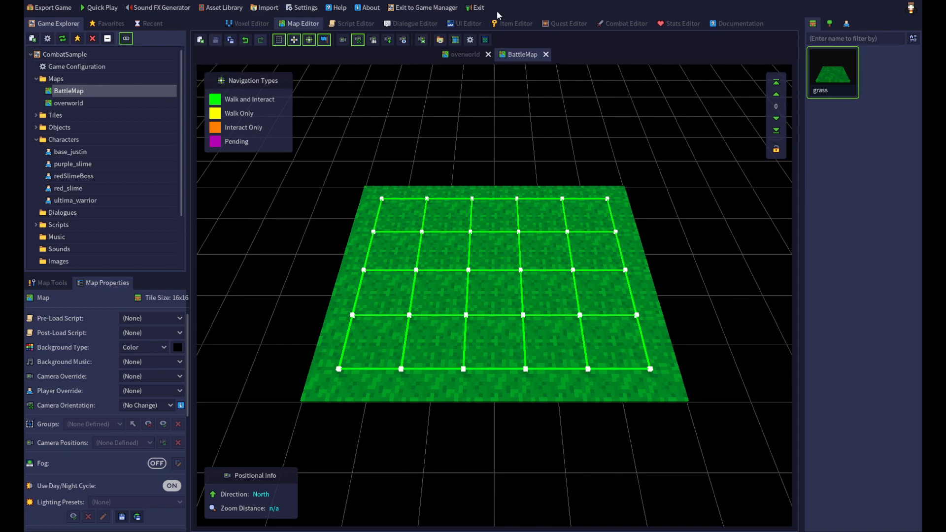
Set easyBattle's battle map to BattleMap in the combat settings and save them
{"action": "left_click", "coordinate": [635, 23]}
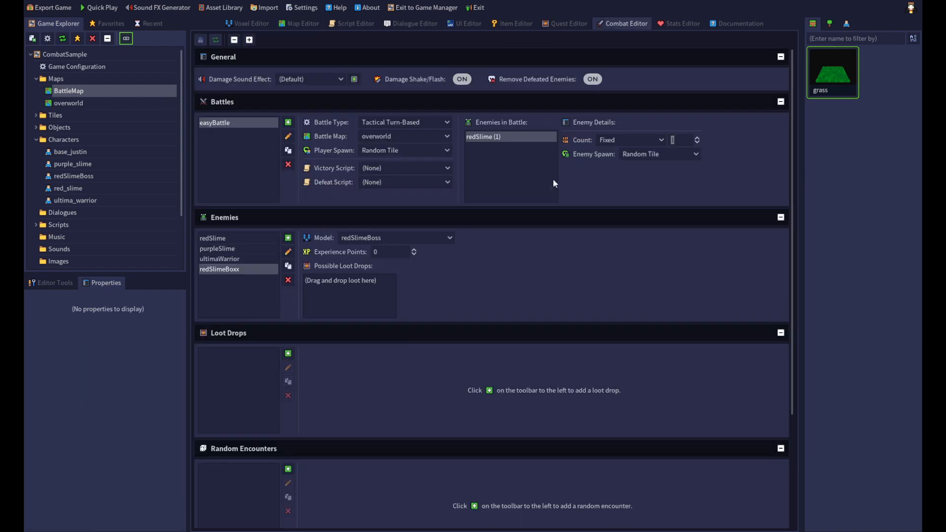
{"action": "left_click", "coordinate": [408, 134]}
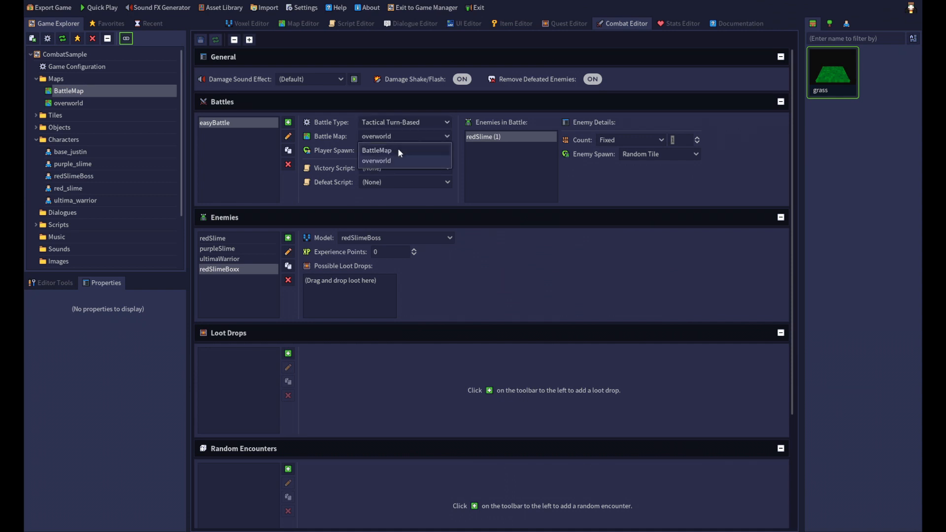
{"action": "left_click", "coordinate": [398, 148]}
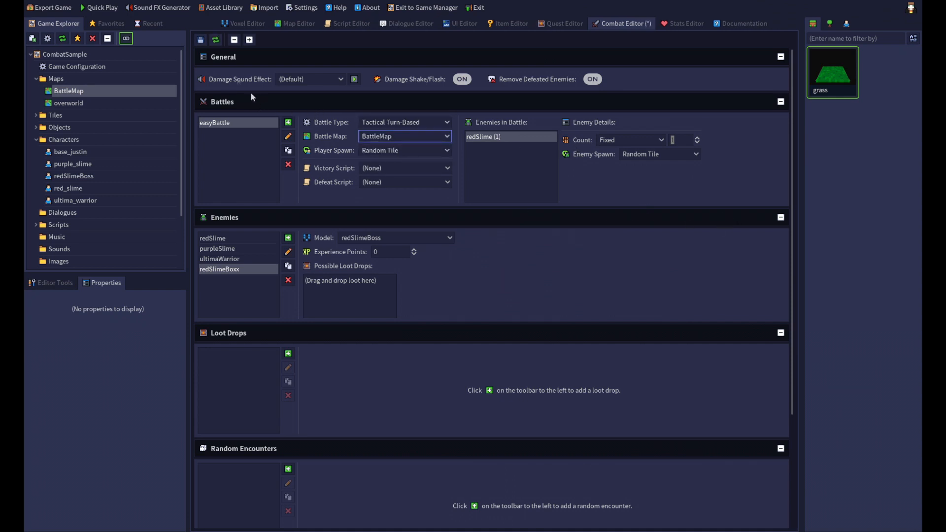
{"action": "left_click", "coordinate": [201, 39]}
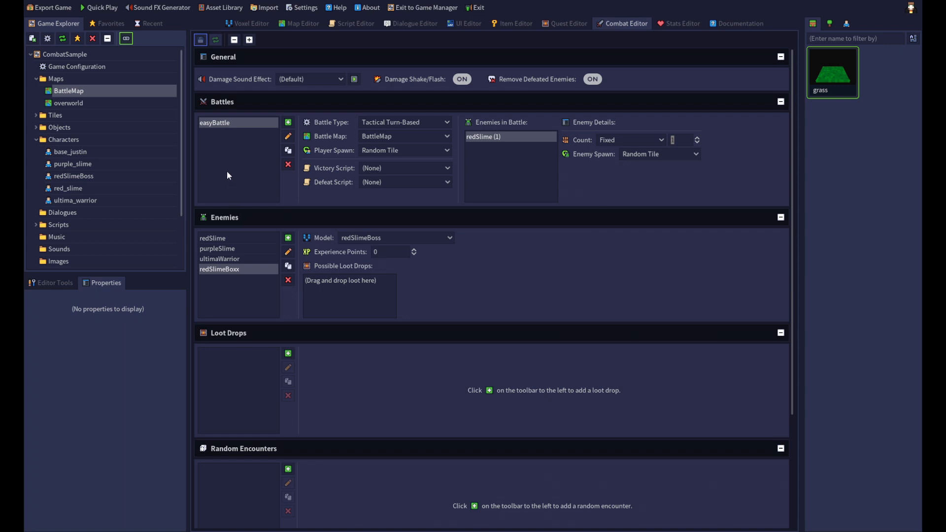
Playtest the tactical battle by moving the player on the grid and attacking the red slime until it is defeated, and quit the test
{"action": "left_click", "coordinate": [99, 8]}
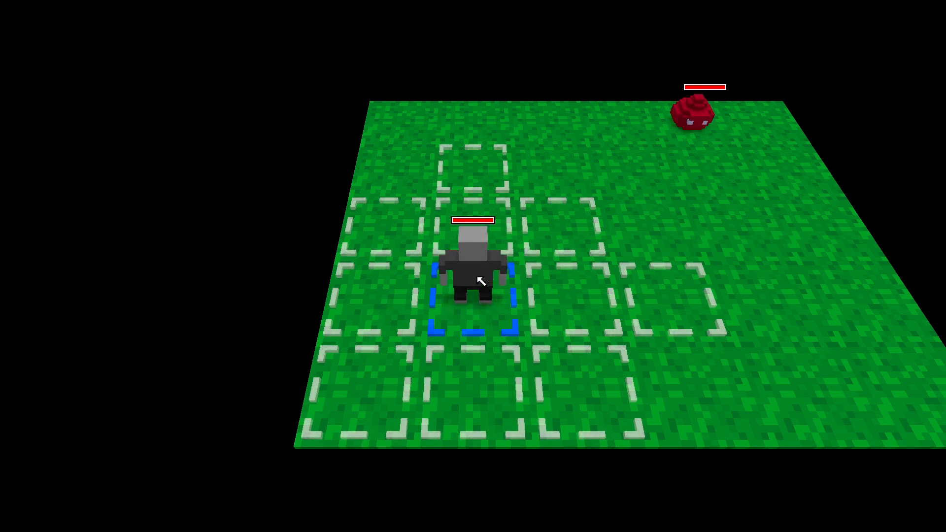
{"action": "left_click", "coordinate": [489, 174]}
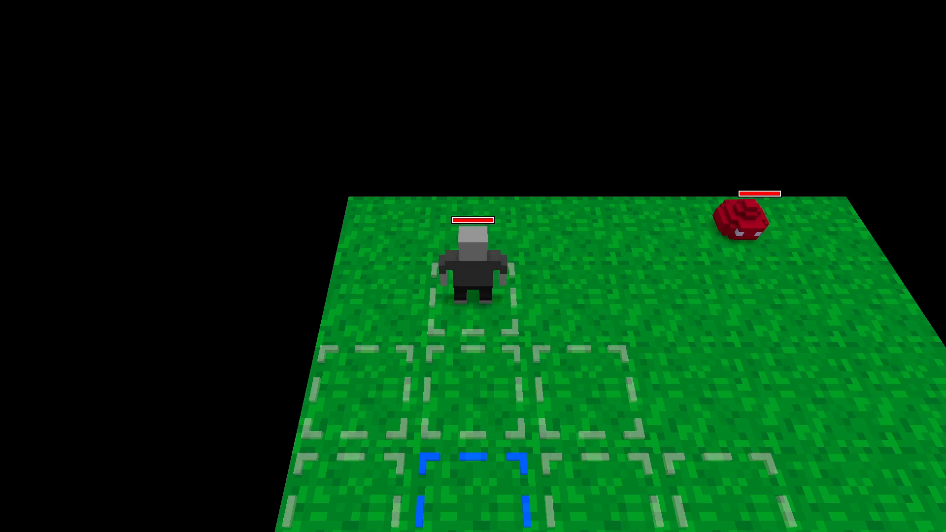
{"action": "key", "text": "space"}
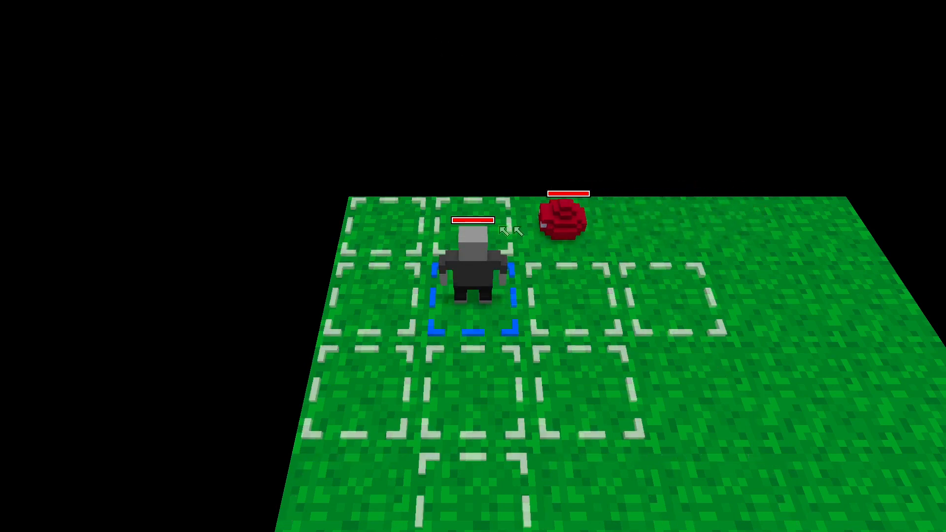
{"action": "left_click", "coordinate": [586, 296]}
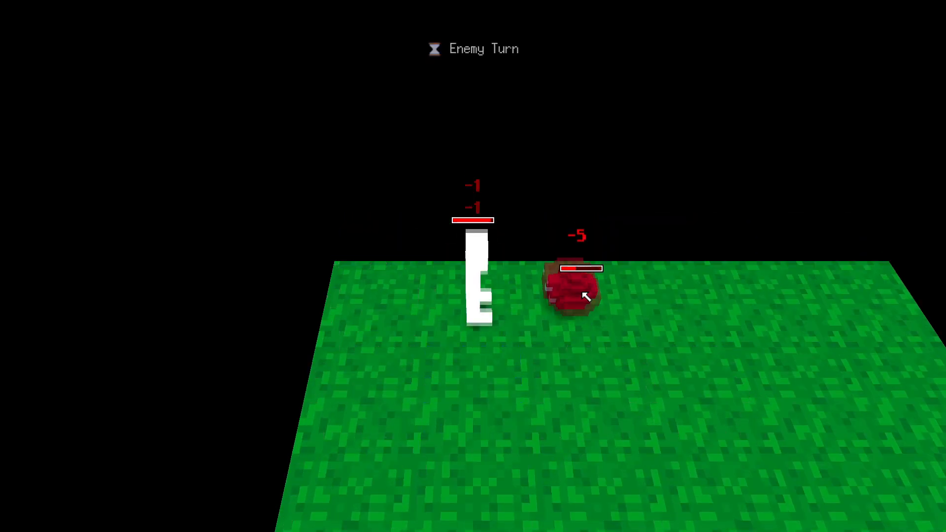
{"action": "left_click", "coordinate": [582, 294]}
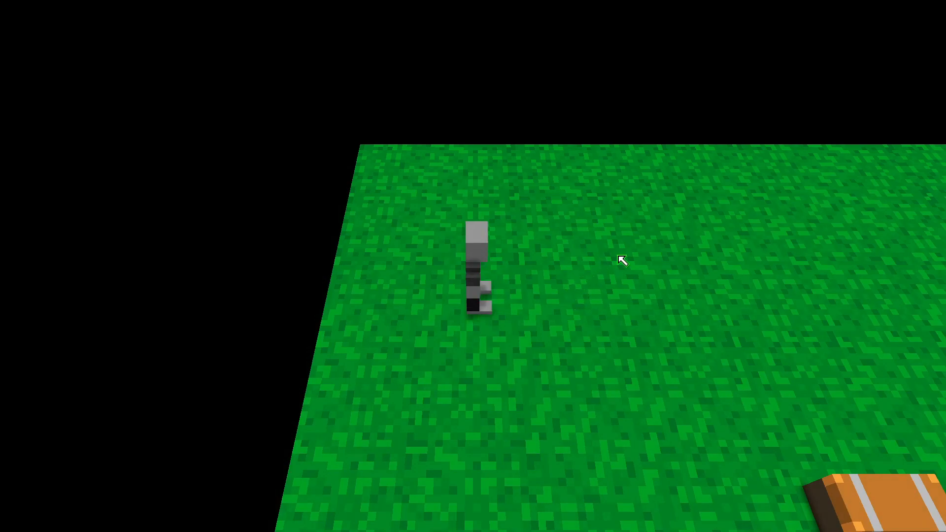
{"action": "middle_click_drag", "start_coordinate": [625, 261], "coordinate": [551, 215]}
{"action": "key", "text": "Escape"}
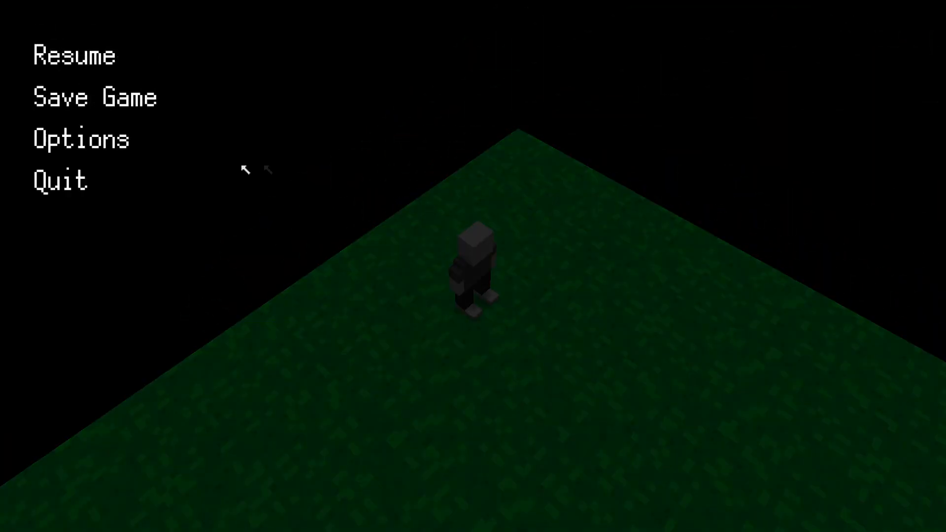
{"action": "left_click", "coordinate": [76, 179]}
{"action": "left_click", "coordinate": [420, 321]}
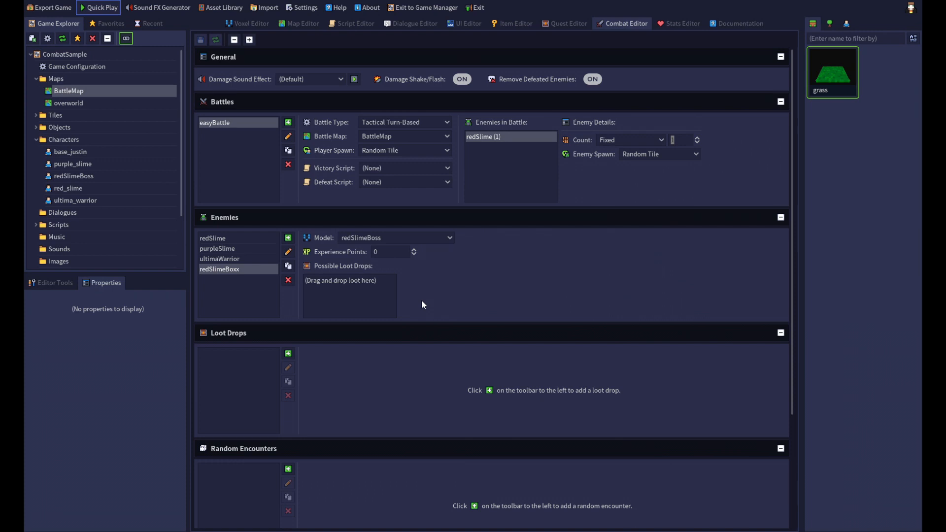
Rename the battle easyBattle to easyBattleTactical
{"action": "left_click", "coordinate": [238, 136]}
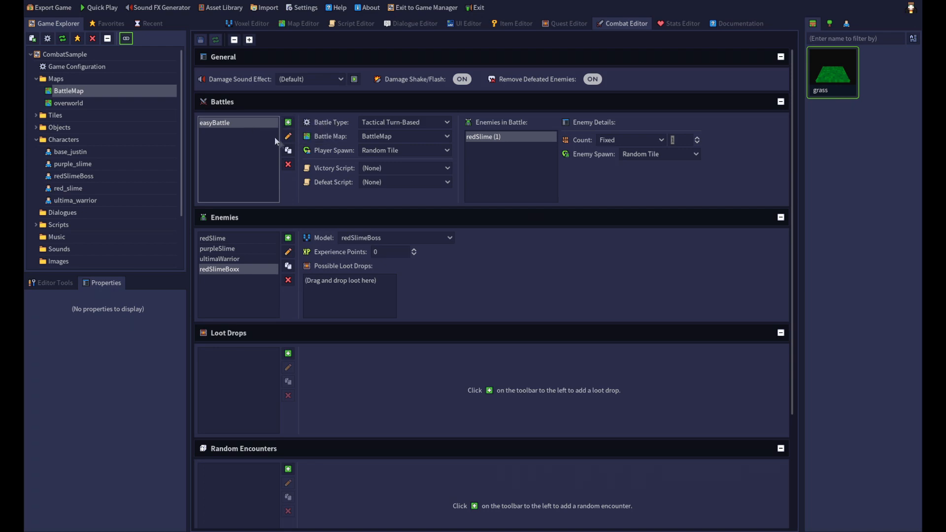
{"action": "left_click", "coordinate": [288, 137]}
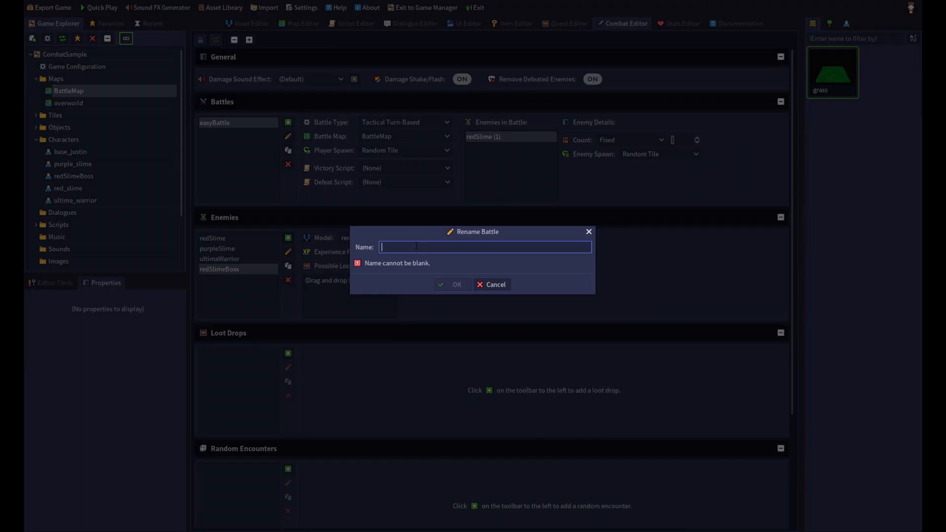
{"action": "type", "text": "easyBattleTactical"}
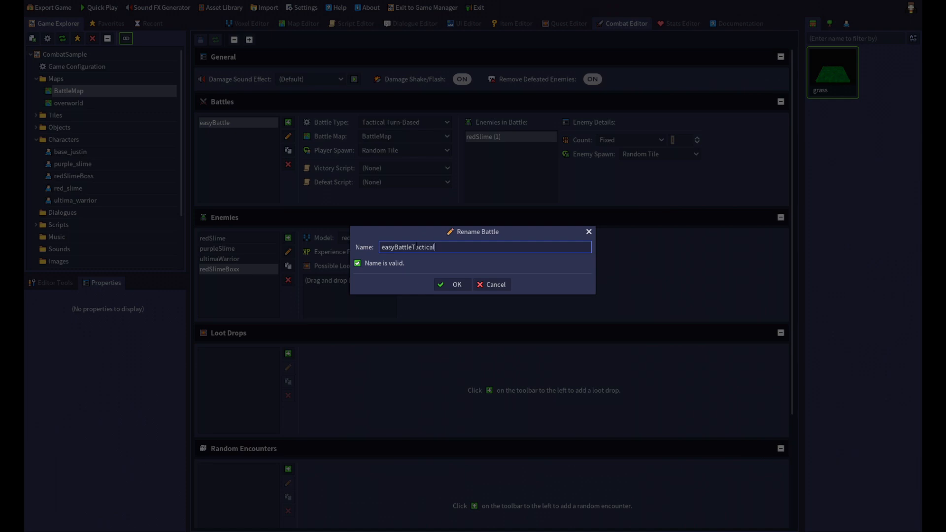
{"action": "left_click", "coordinate": [455, 285]}
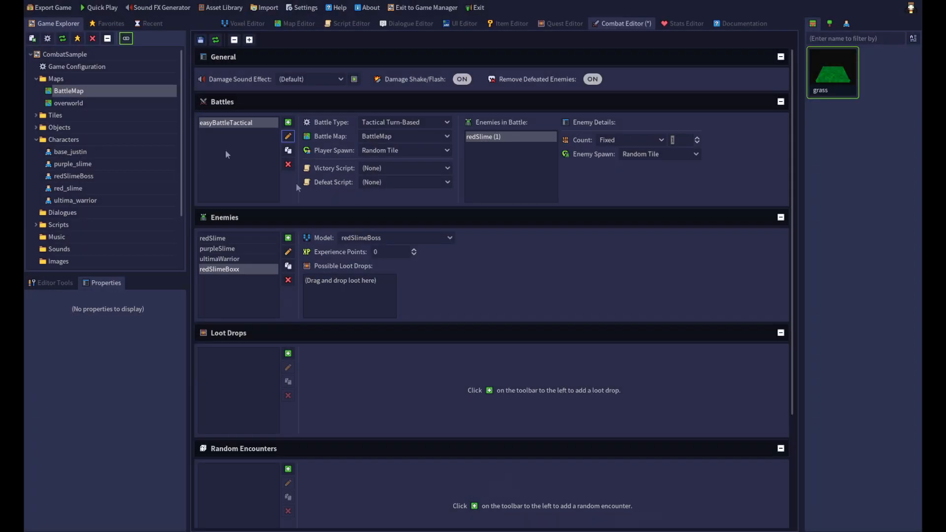
Duplicate the battle easyBattleTactical under the name easyBattleTurn
{"action": "left_click", "coordinate": [288, 150]}
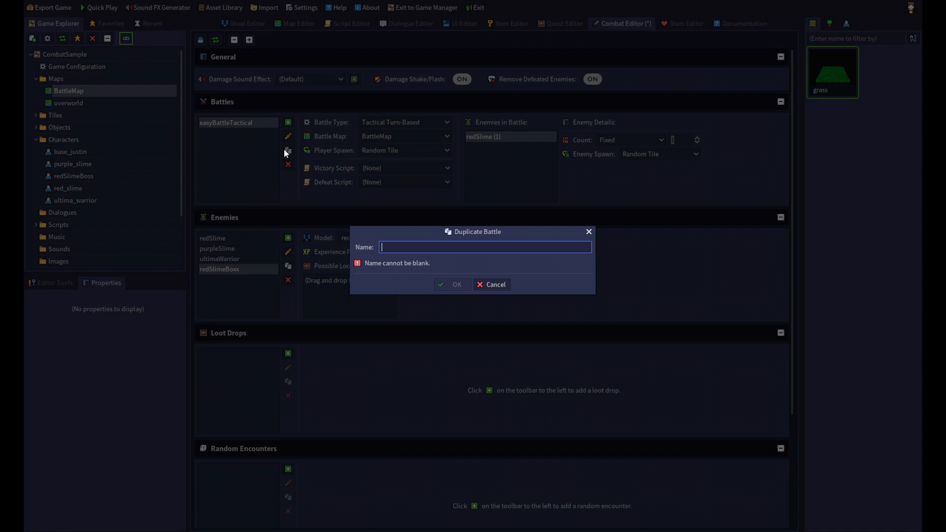
{"action": "type", "text": "easyBattleTurn"}
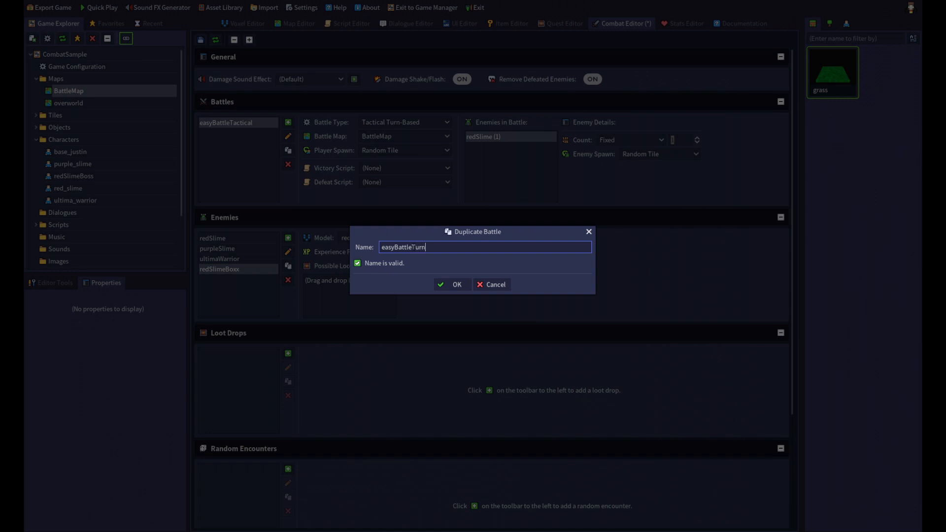
{"action": "left_click", "coordinate": [458, 288]}
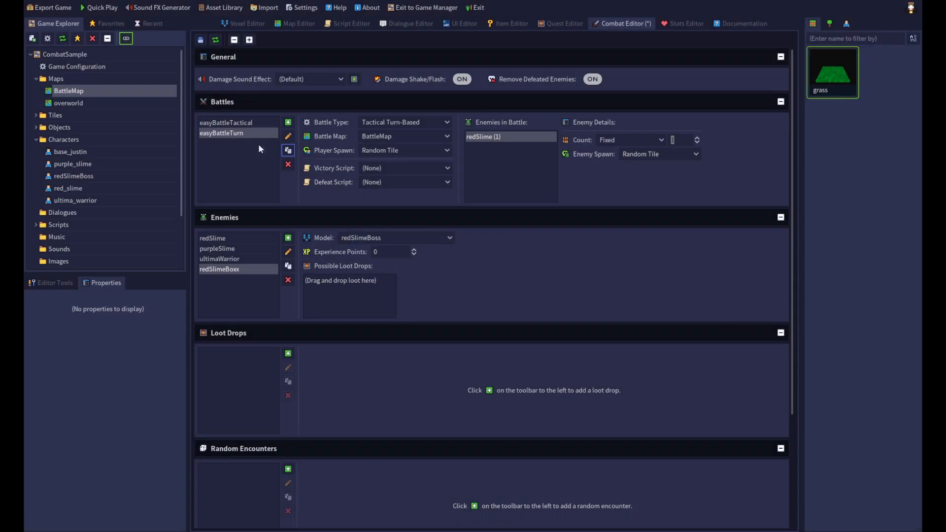
Set easyBattleTurn's battle type to Menu-Driven Turn-Based and save the combat settings
{"action": "left_click", "coordinate": [238, 136]}
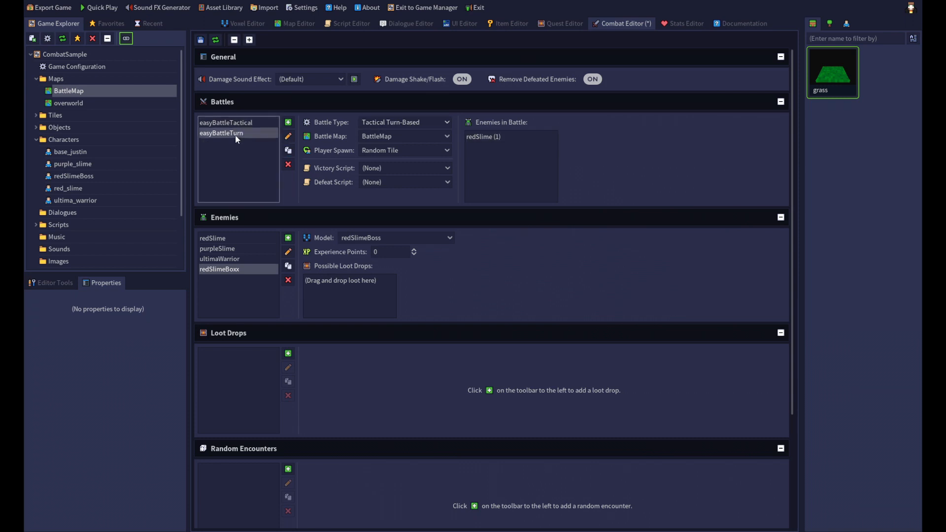
{"action": "left_click", "coordinate": [400, 122]}
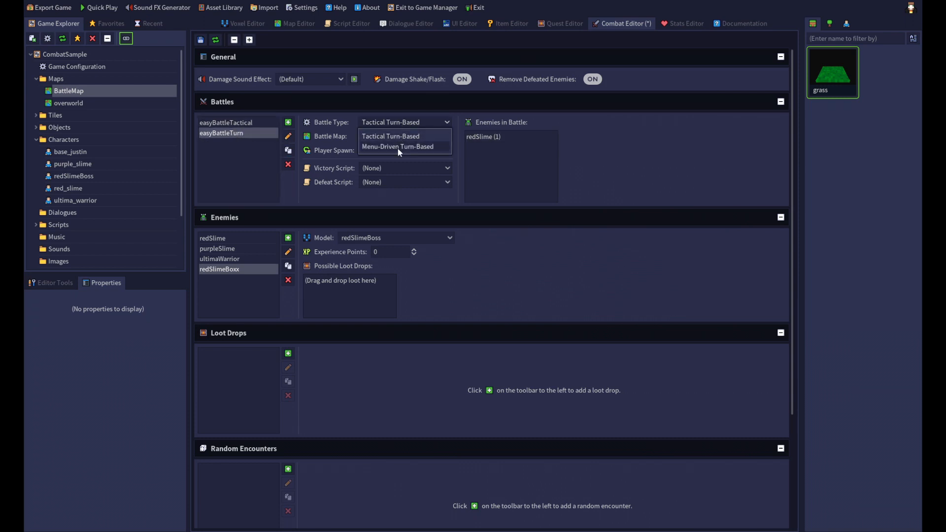
{"action": "left_click", "coordinate": [397, 147]}
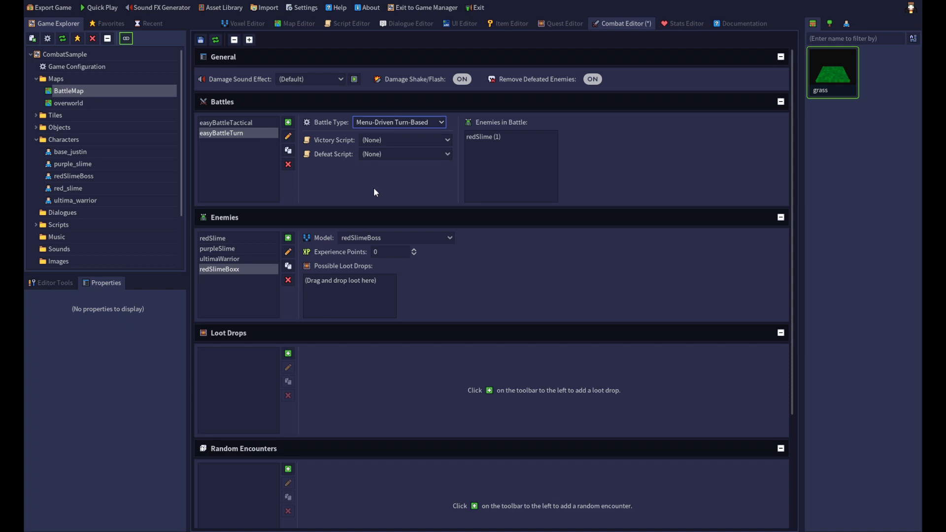
{"action": "left_click", "coordinate": [486, 138]}
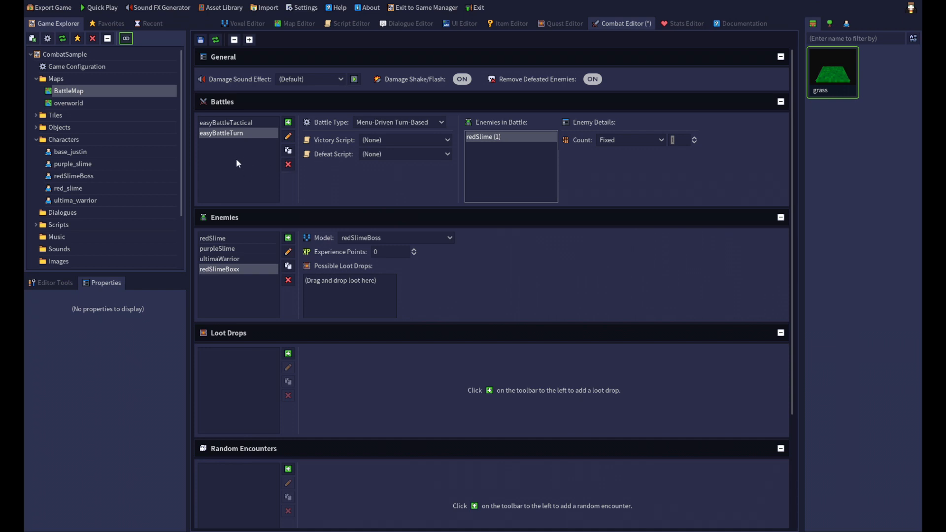
{"action": "left_click", "coordinate": [201, 41]}
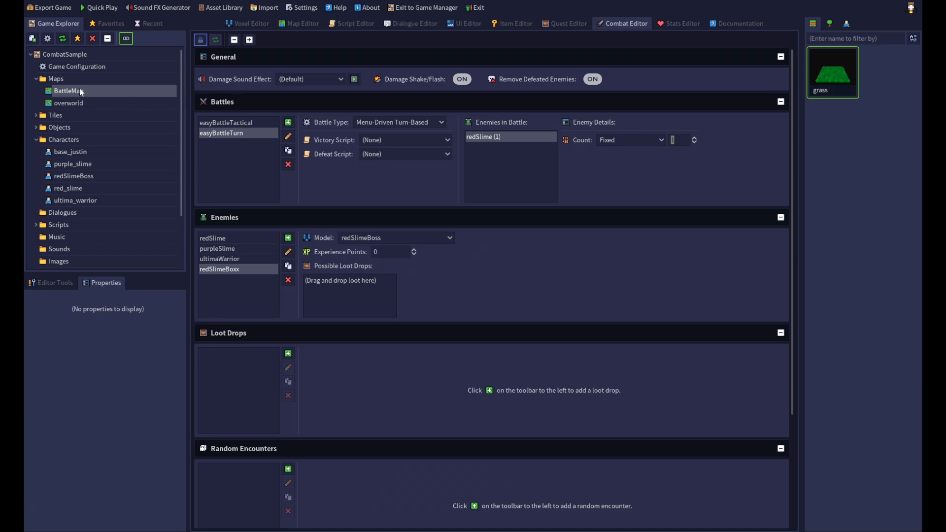
Open the overworld map and assign a Quick Script to the chest for its character interaction event
{"action": "double_click", "coordinate": [76, 105]}
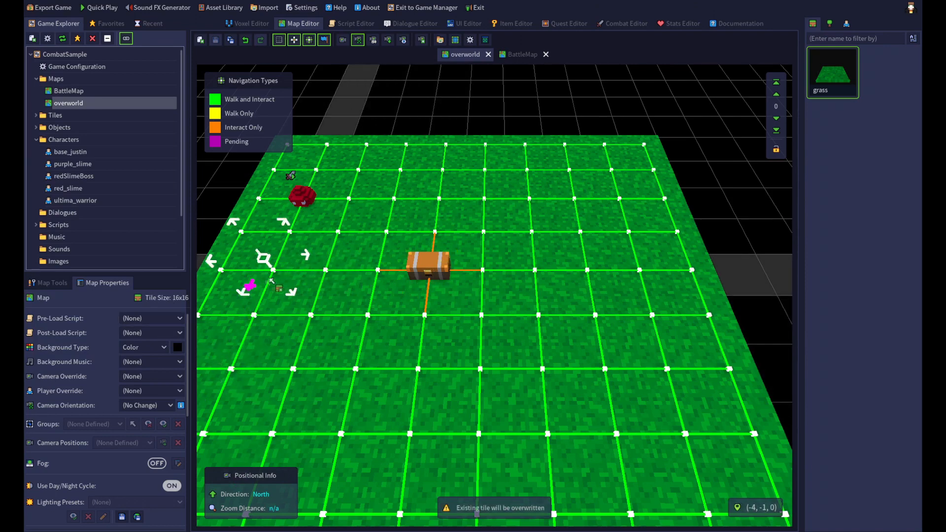
{"action": "left_click", "coordinate": [45, 283]}
{"action": "left_click", "coordinate": [58, 301]}
{"action": "left_click", "coordinate": [428, 274]}
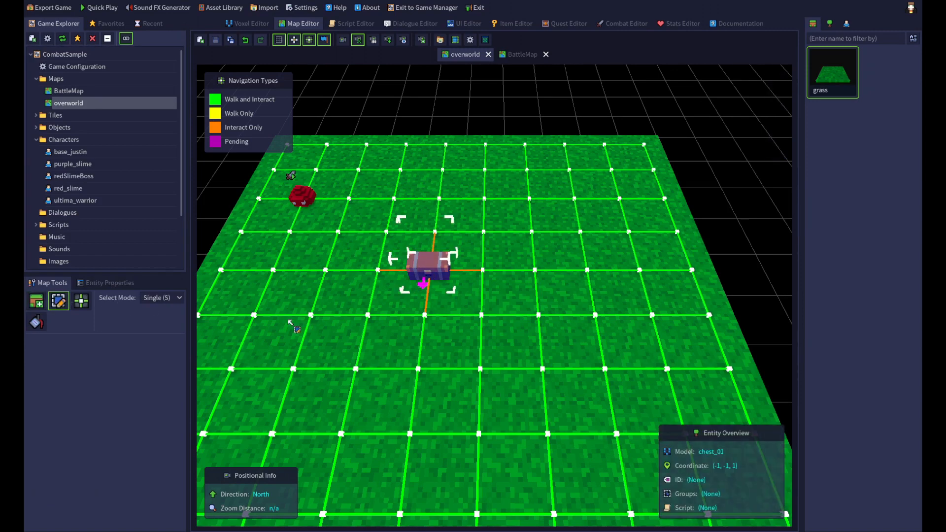
{"action": "left_click", "coordinate": [117, 285]}
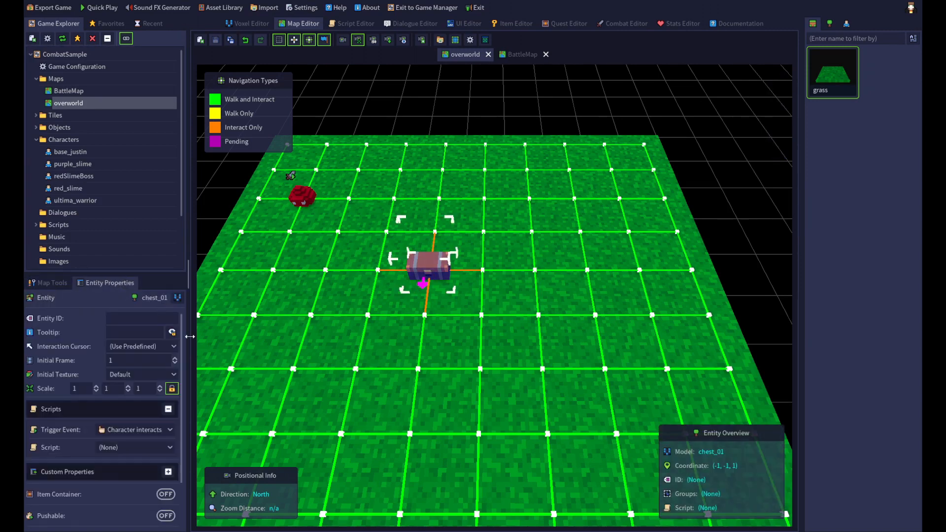
{"action": "left_click", "coordinate": [161, 448]}
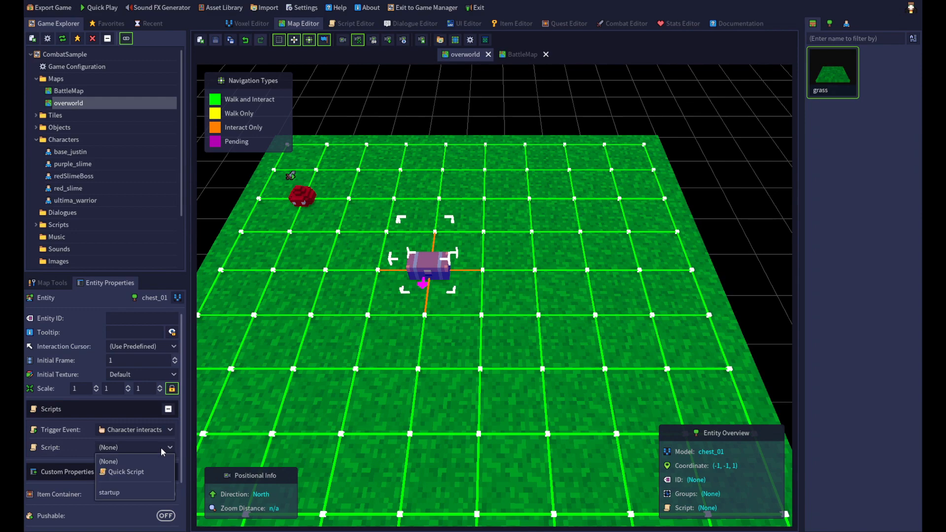
{"action": "left_click", "coordinate": [134, 473]}
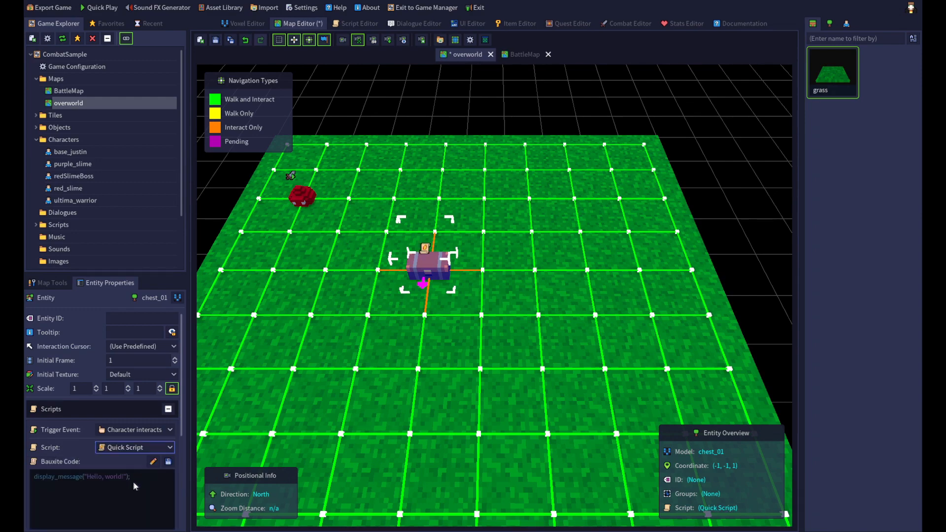
Open the chest's quick script for editing and insert a Start Battle function call below the message line
{"action": "left_click", "coordinate": [154, 461]}
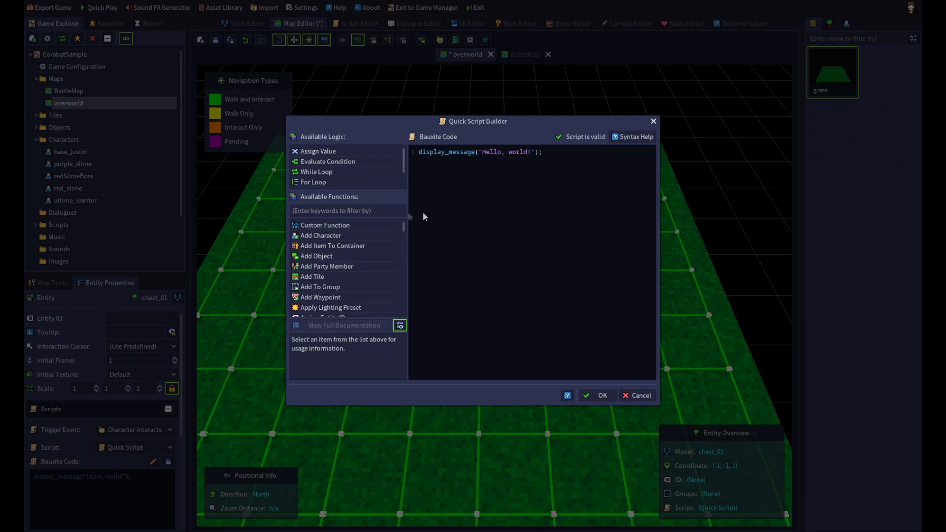
{"action": "left_click", "coordinate": [354, 211]}
{"action": "type", "text": "star"}
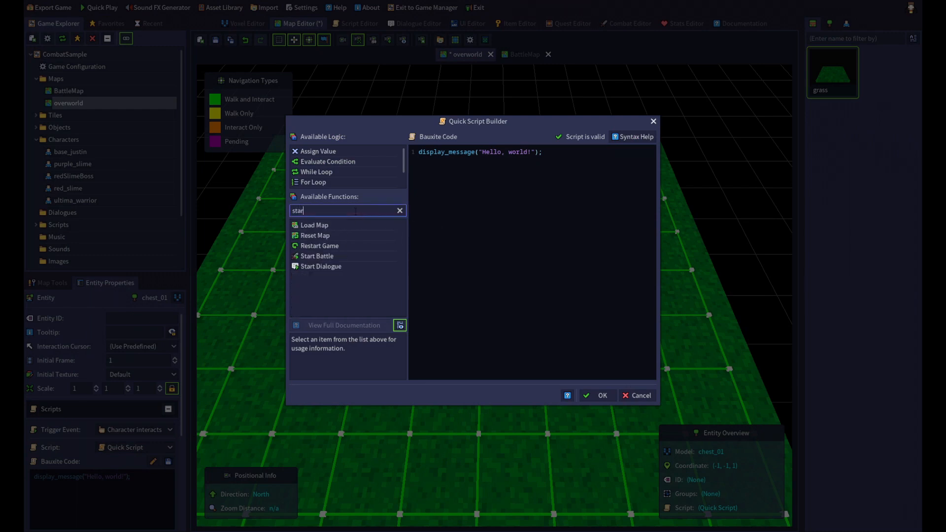
{"action": "left_click_drag", "start_coordinate": [329, 257], "coordinate": [468, 196]}
Replace the script's message text with "Surprise! It's a battle!"
{"action": "left_click_drag", "start_coordinate": [541, 153], "coordinate": [419, 154]}
{"action": "left_click", "coordinate": [456, 152]}
{"action": "left_click_drag", "start_coordinate": [530, 154], "coordinate": [486, 154]}
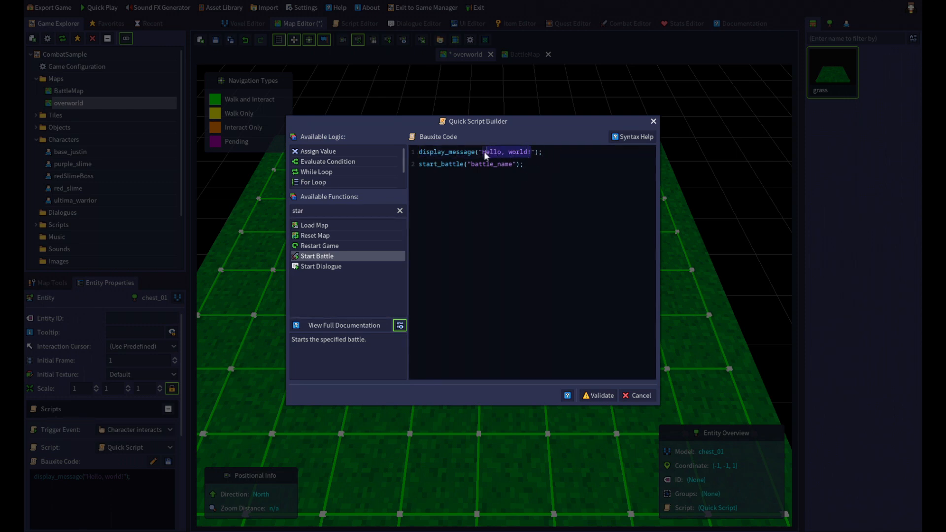
{"action": "type", "text": "Surprise! It's a batt"}
{"action": "key", "text": "BackSpace"}
{"action": "key", "text": "BackSpace"}
{"action": "key", "text": "BackSpace"}
{"action": "key", "text": "BackSpace"}
{"action": "type", "text": "battle!"}
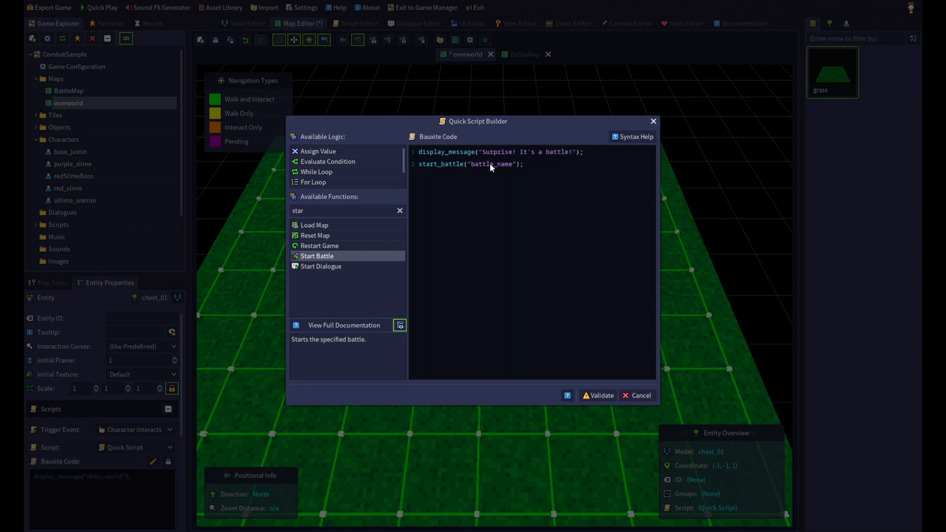
Set the start_battle name to easyBattleTurn, accept the validated script and save the overworld map
{"action": "left_click_drag", "start_coordinate": [472, 164], "coordinate": [511, 164]}
{"action": "type", "text": "easyBatt"}
{"action": "left_click", "coordinate": [609, 397]}
{"action": "left_click", "coordinate": [609, 397]}
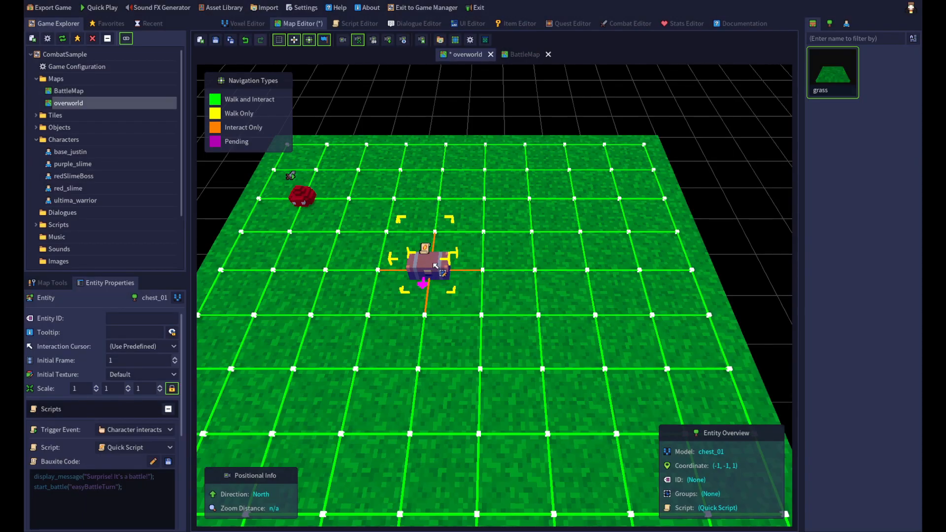
{"action": "left_click", "coordinate": [216, 40]}
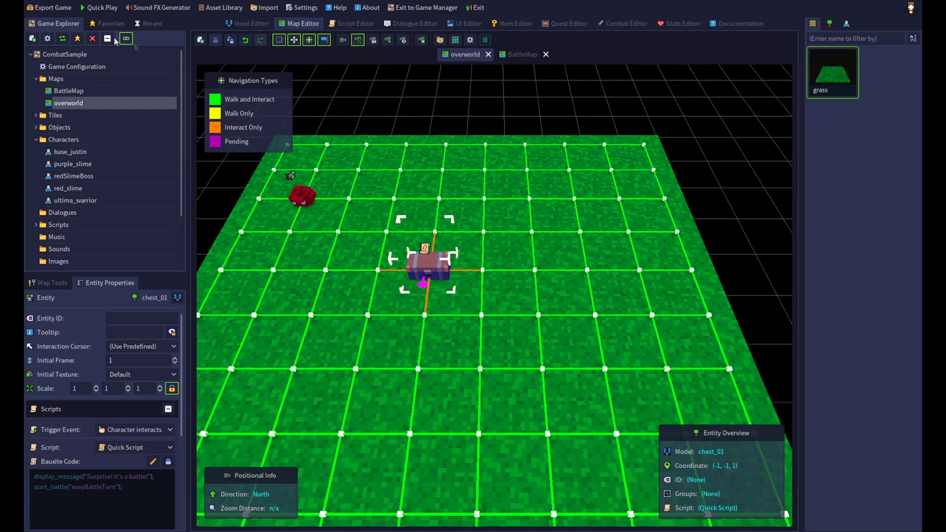
Playtest the menu-driven battle by interacting with the chest and attacking the red slime until it is defeated, and quit the test
{"action": "left_click", "coordinate": [91, 9]}
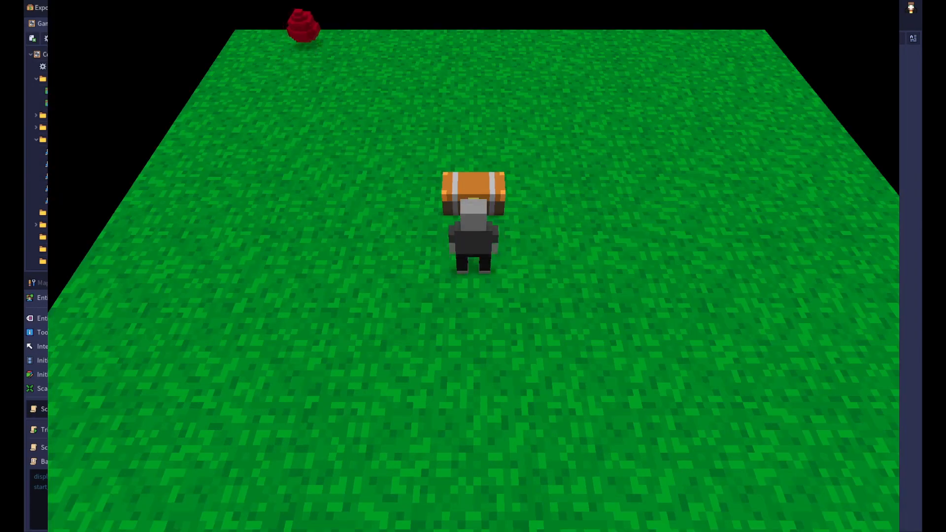
{"action": "left_click", "coordinate": [486, 189]}
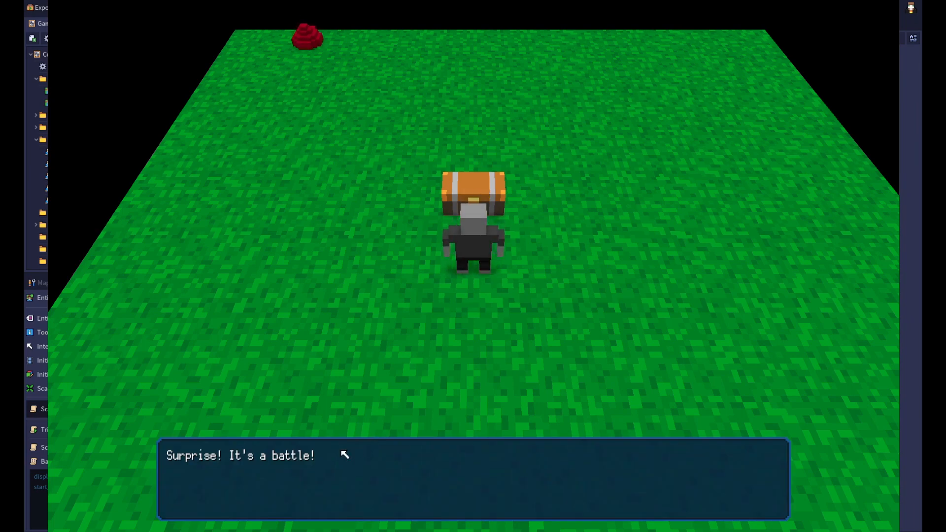
{"action": "left_click", "coordinate": [345, 472]}
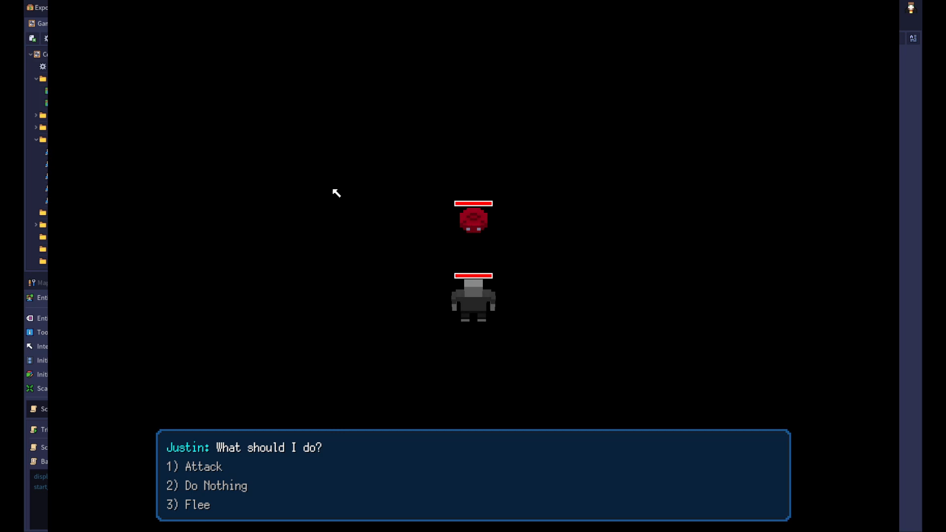
{"action": "left_click", "coordinate": [201, 472]}
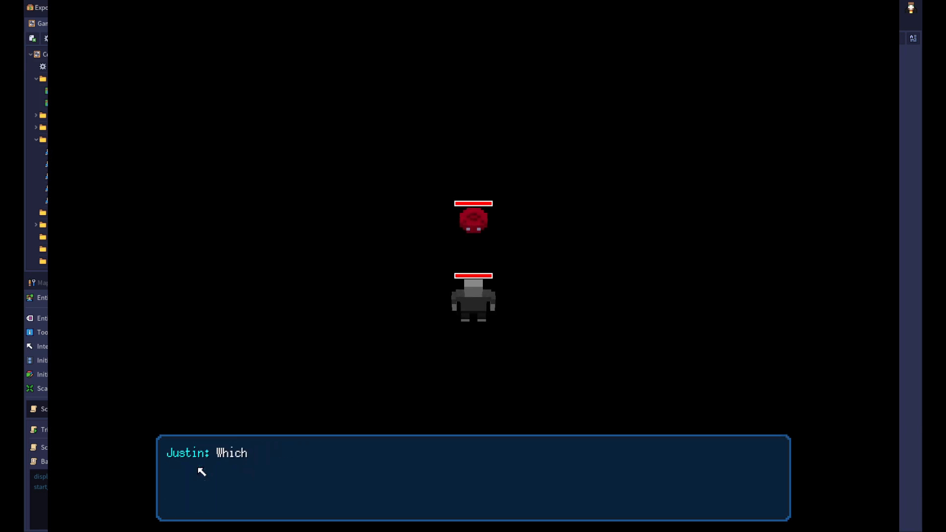
{"action": "left_click", "coordinate": [234, 476]}
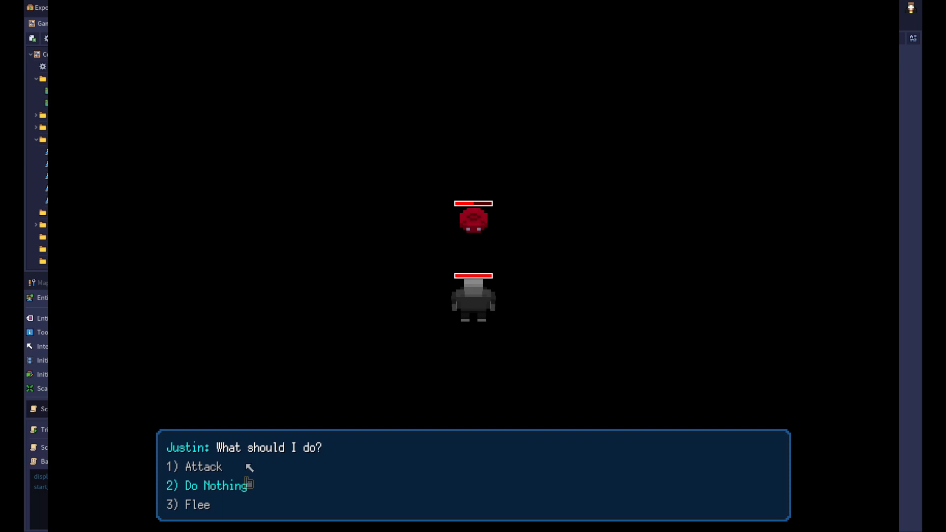
{"action": "left_click", "coordinate": [217, 468]}
{"action": "left_click", "coordinate": [225, 480]}
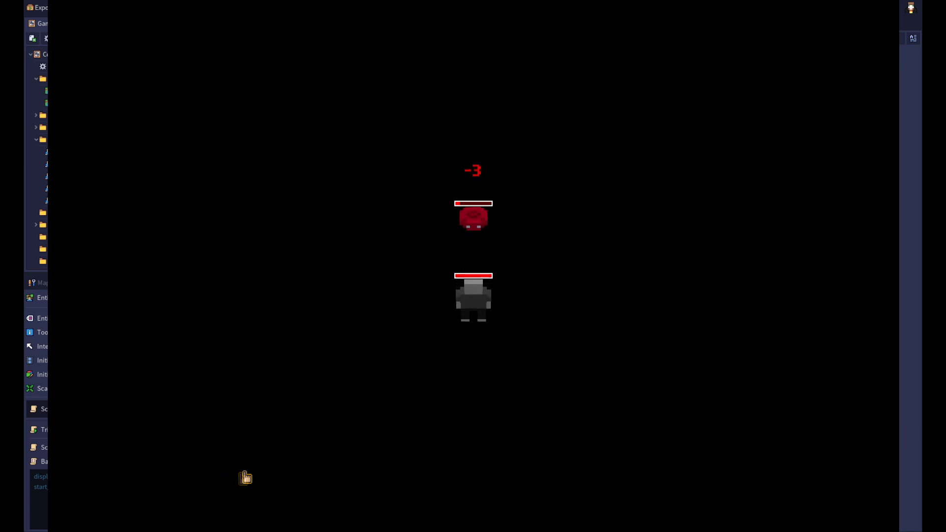
{"action": "left_click", "coordinate": [221, 469]}
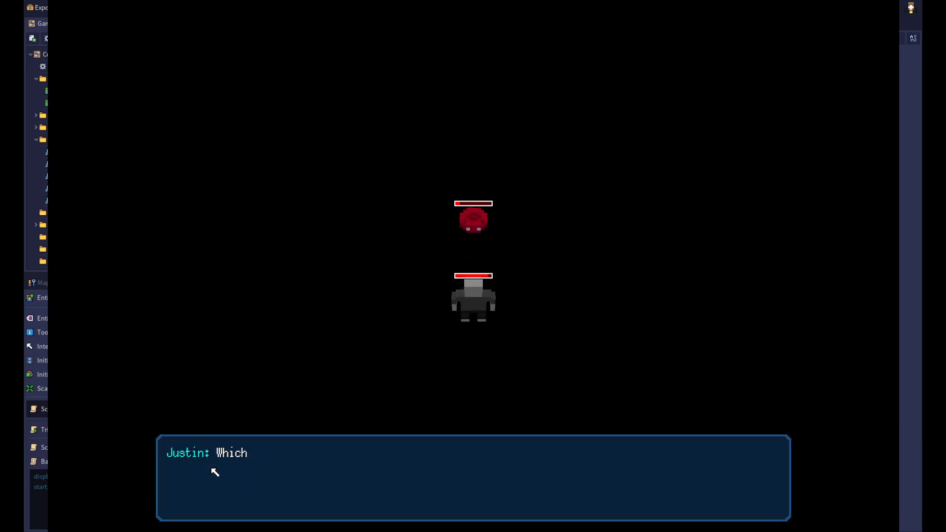
{"action": "left_click", "coordinate": [216, 472]}
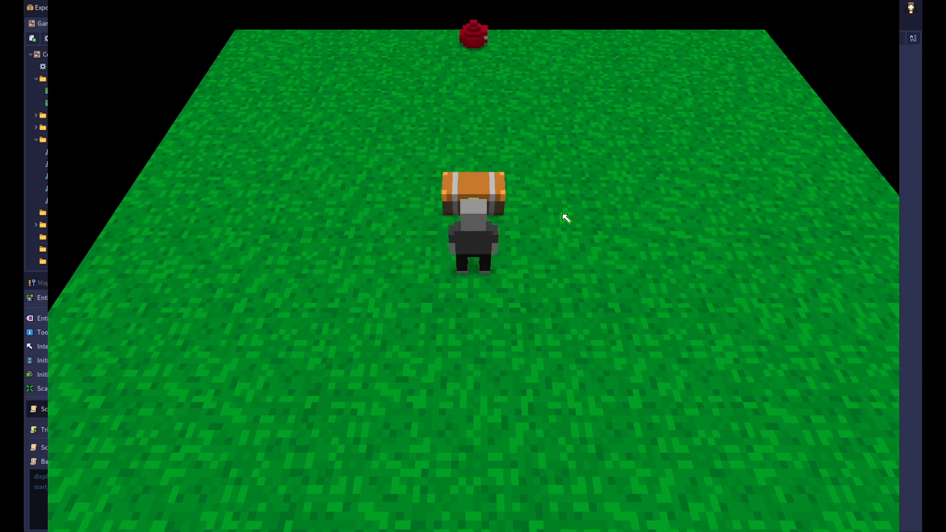
{"action": "key", "text": "Escape"}
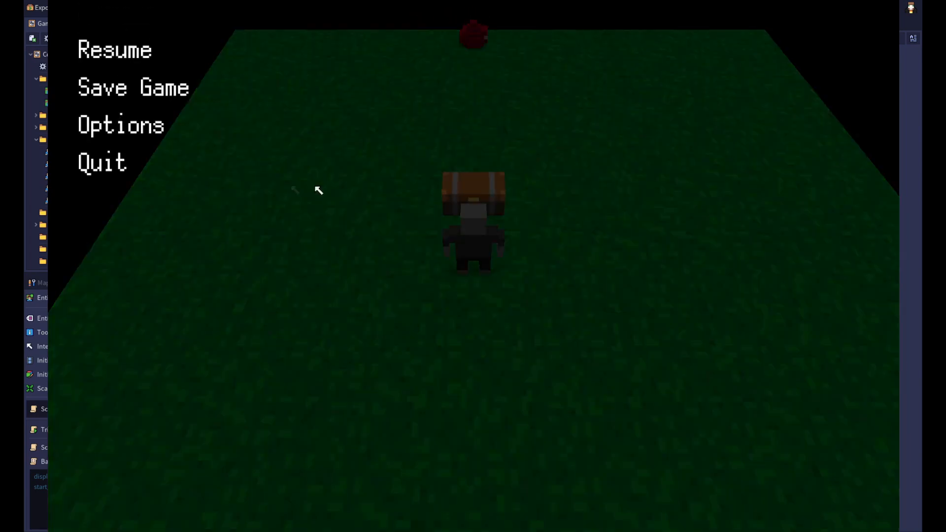
{"action": "left_click", "coordinate": [105, 166]}
{"action": "left_click", "coordinate": [420, 287]}
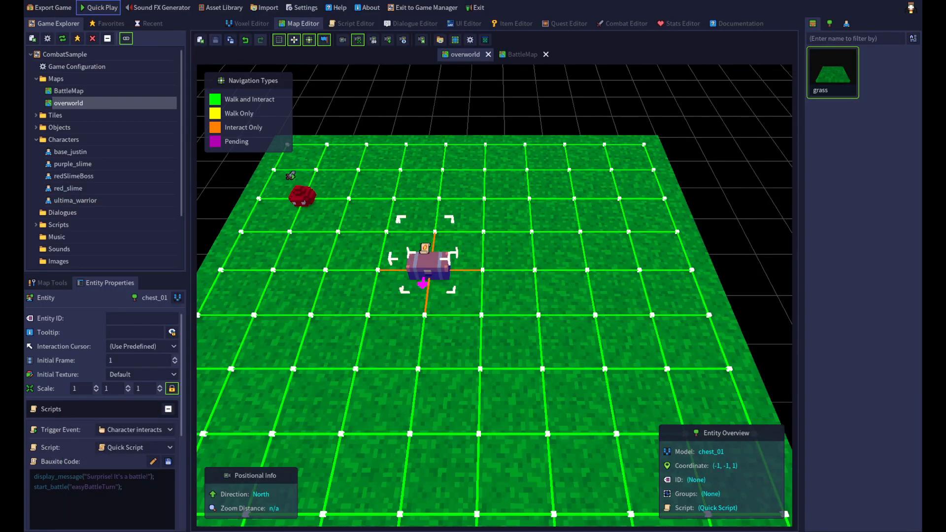
{"action": "scroll", "coordinate": [184, 392], "scroll_direction": "down", "scroll_amount": 3}
{"action": "scroll", "coordinate": [182, 341], "scroll_direction": "up", "scroll_amount": 3}
{"action": "left_click", "coordinate": [59, 284]}
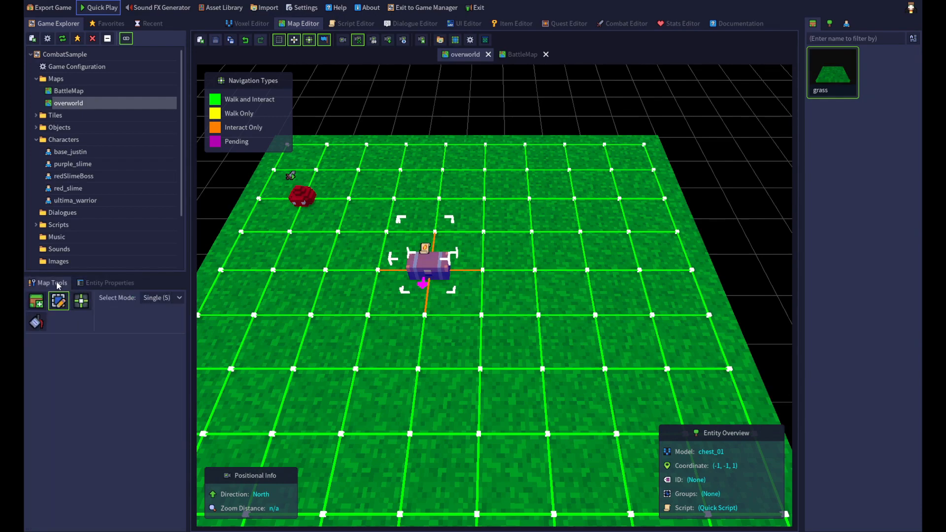
{"action": "left_click", "coordinate": [99, 284]}
Set the overworld map's camera override to First-Person and save the map
{"action": "left_click", "coordinate": [206, 219]}
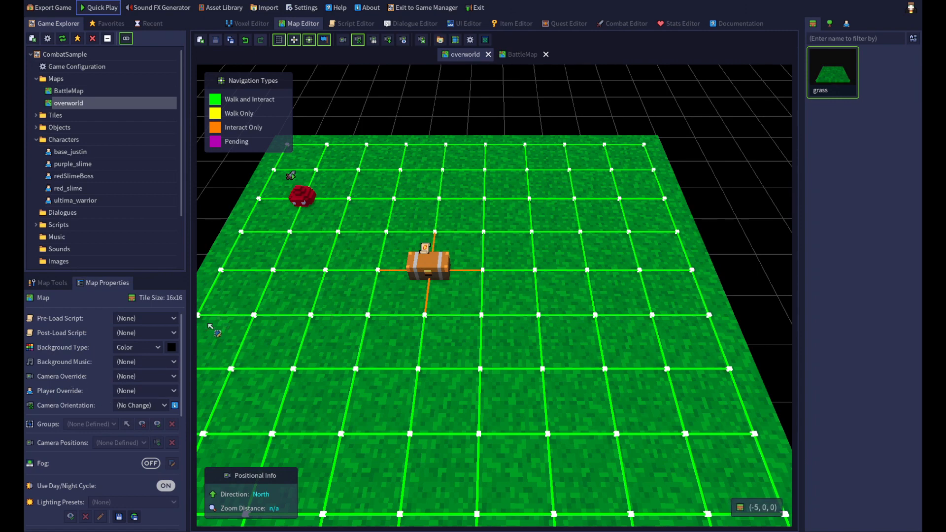
{"action": "double_click", "coordinate": [94, 68]}
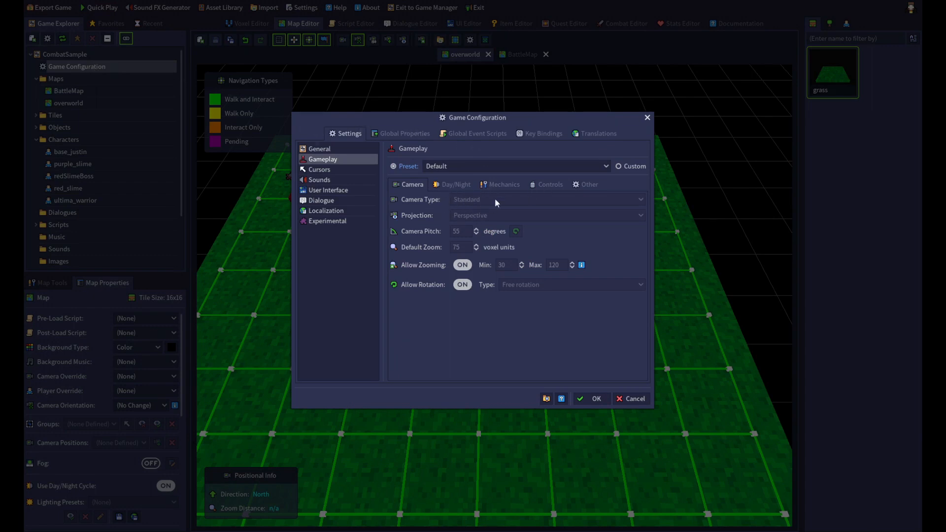
{"action": "left_click", "coordinate": [636, 400]}
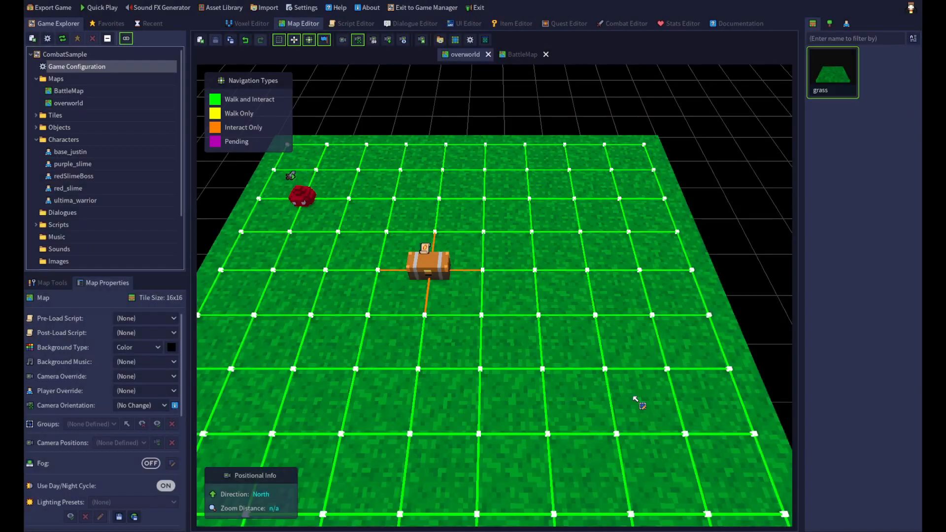
{"action": "left_click", "coordinate": [141, 377]}
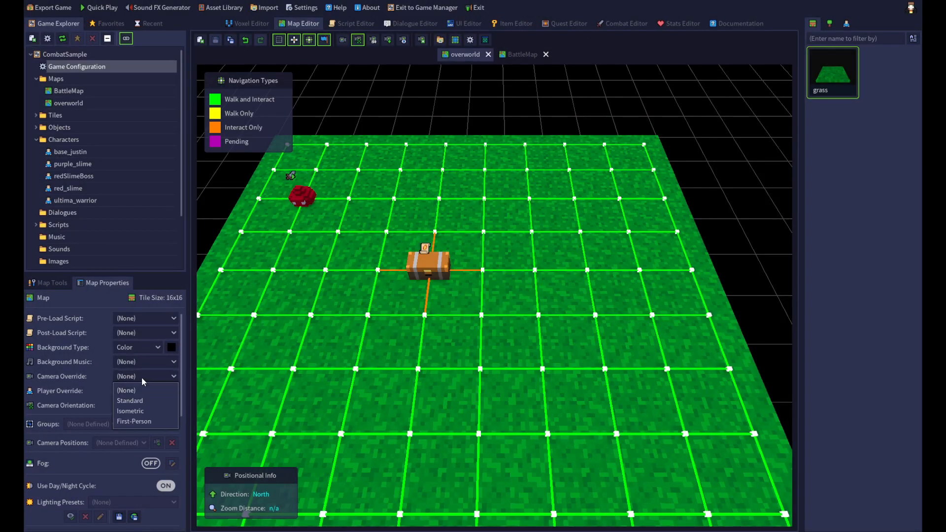
{"action": "left_click", "coordinate": [150, 421]}
{"action": "left_click", "coordinate": [216, 39]}
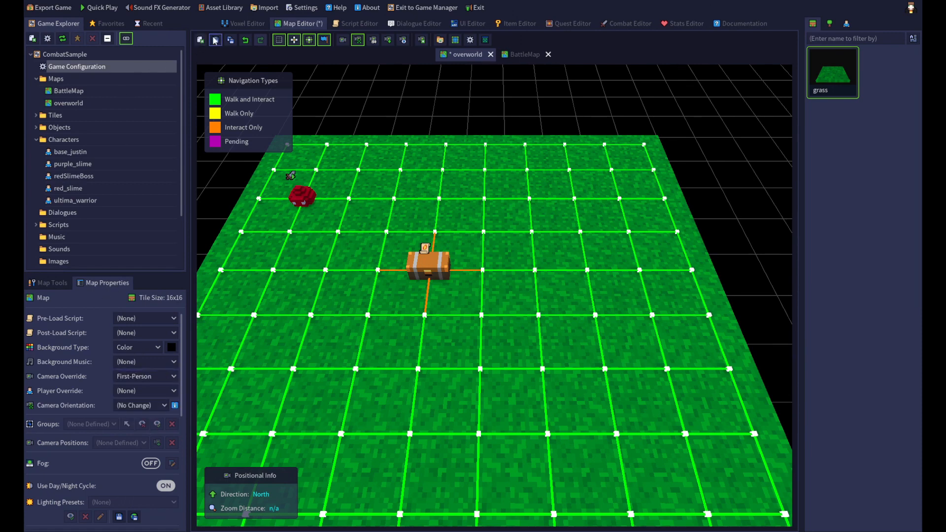
Playtest the first-person view by triggering the chest's battle, attacking the red slime until it is defeated, and quit the test
{"action": "left_click", "coordinate": [100, 8]}
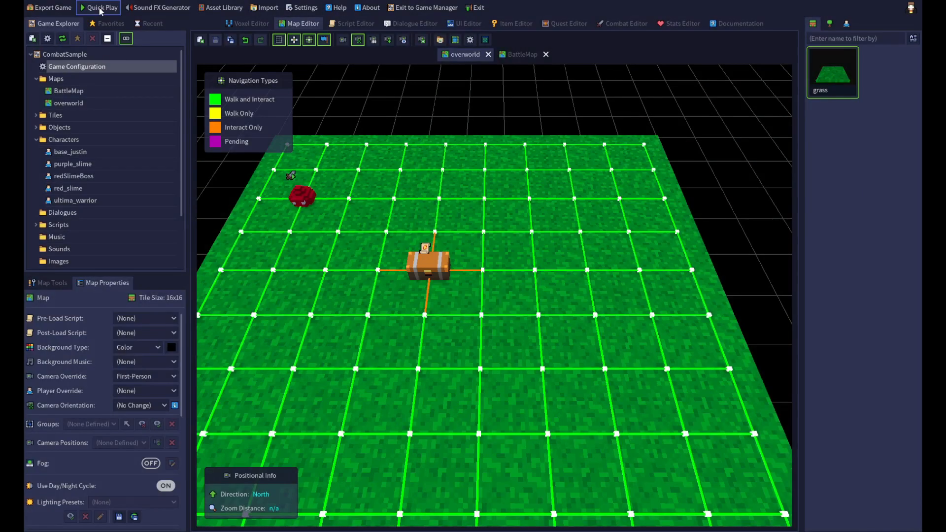
{"action": "middle_click_drag", "start_coordinate": [468, 263], "coordinate": [197, 301]}
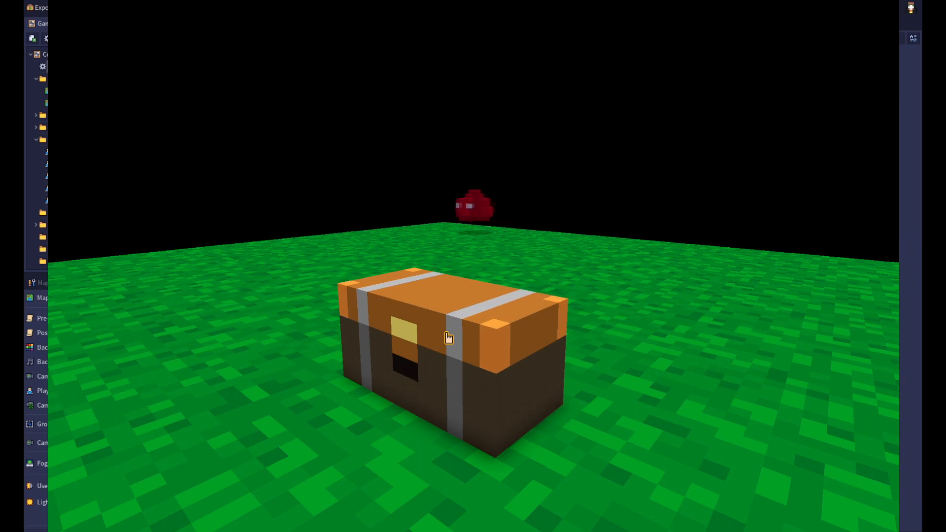
{"action": "left_click", "coordinate": [448, 338]}
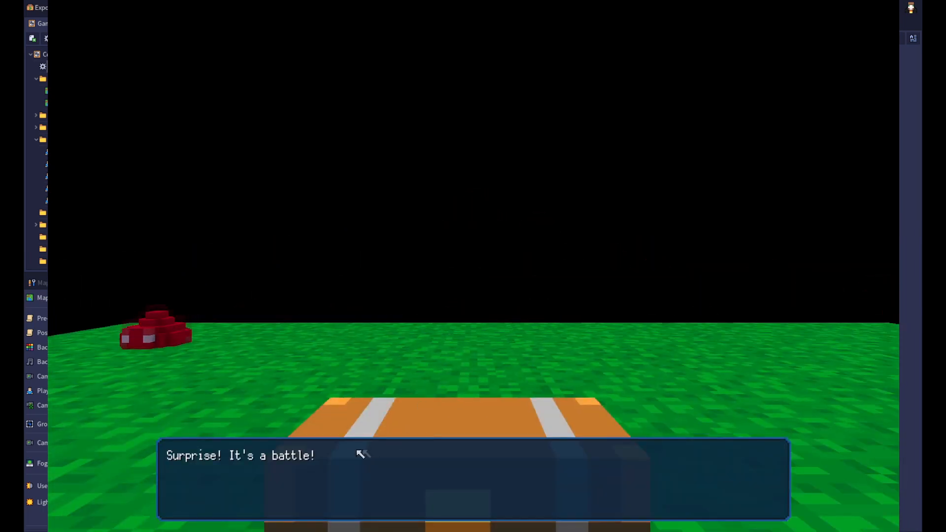
{"action": "left_click", "coordinate": [349, 464]}
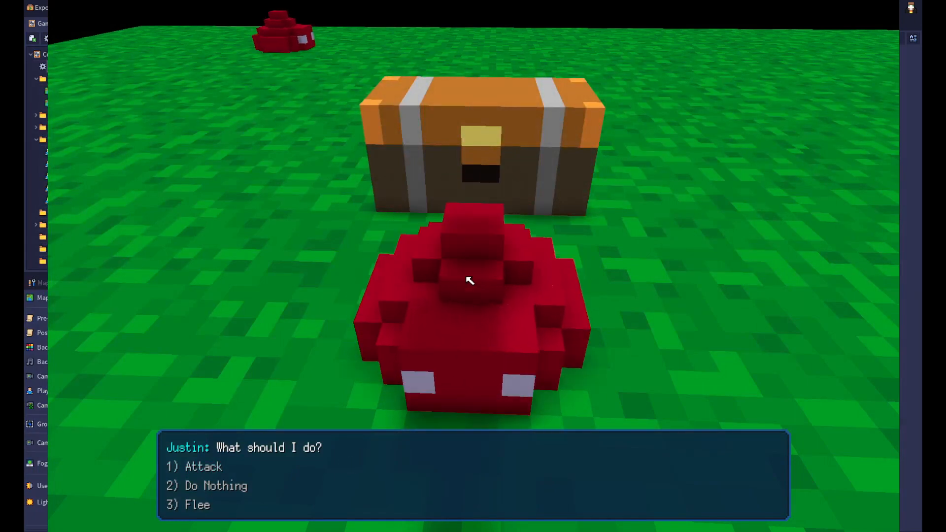
{"action": "left_click", "coordinate": [200, 467]}
{"action": "left_click", "coordinate": [238, 468]}
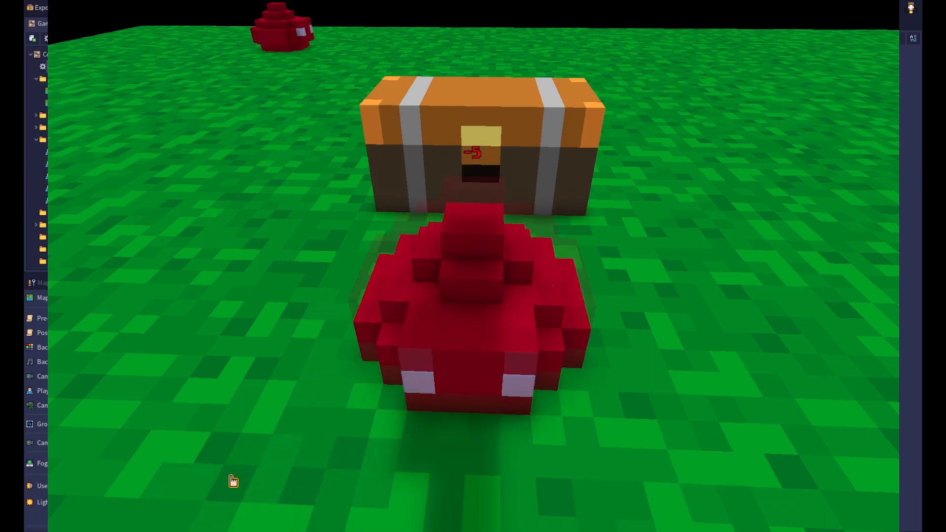
{"action": "left_click", "coordinate": [233, 470]}
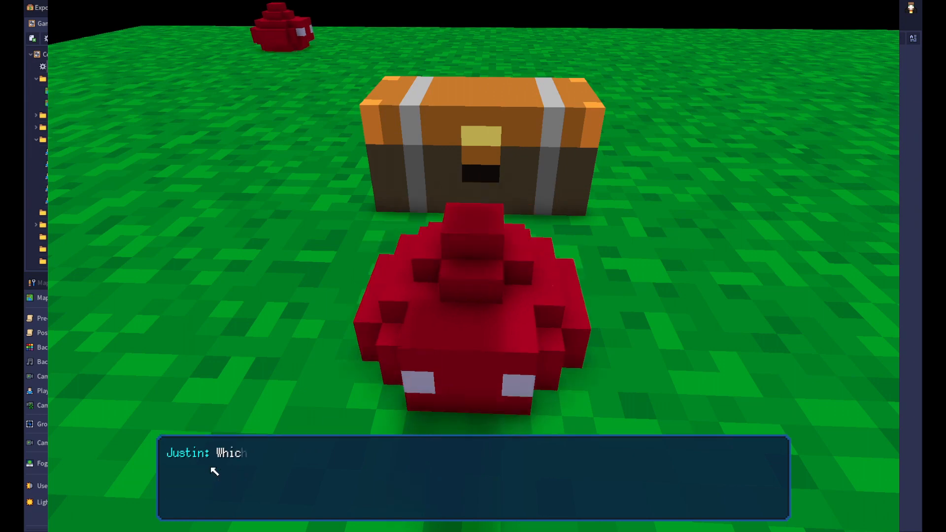
{"action": "left_click", "coordinate": [217, 471]}
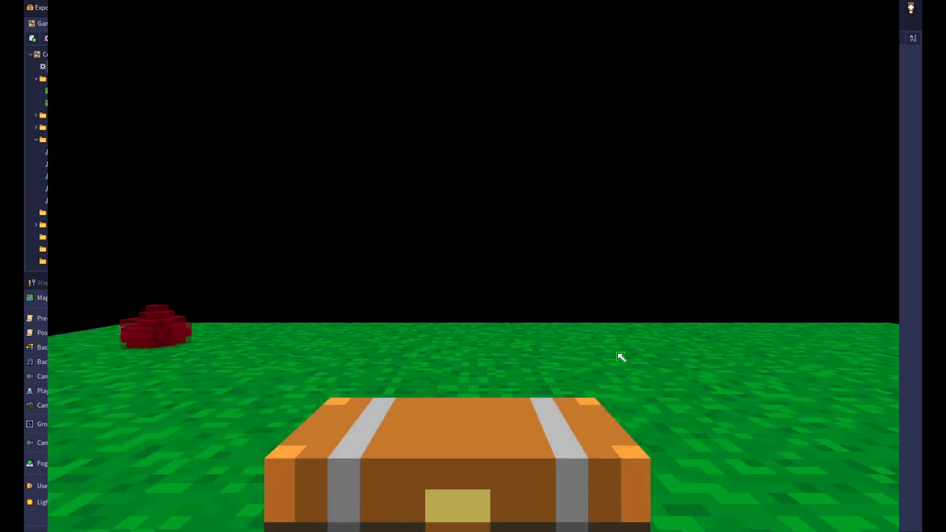
{"action": "key", "text": "Escape"}
{"action": "left_click", "coordinate": [118, 163]}
{"action": "left_click", "coordinate": [429, 286]}
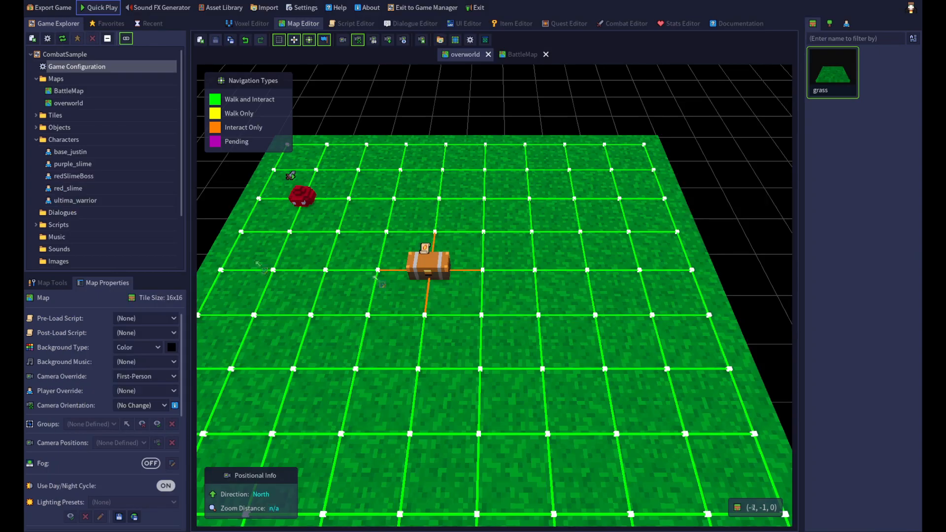
Set the overworld map's camera override to Isometric and save the map
{"action": "left_click", "coordinate": [152, 377]}
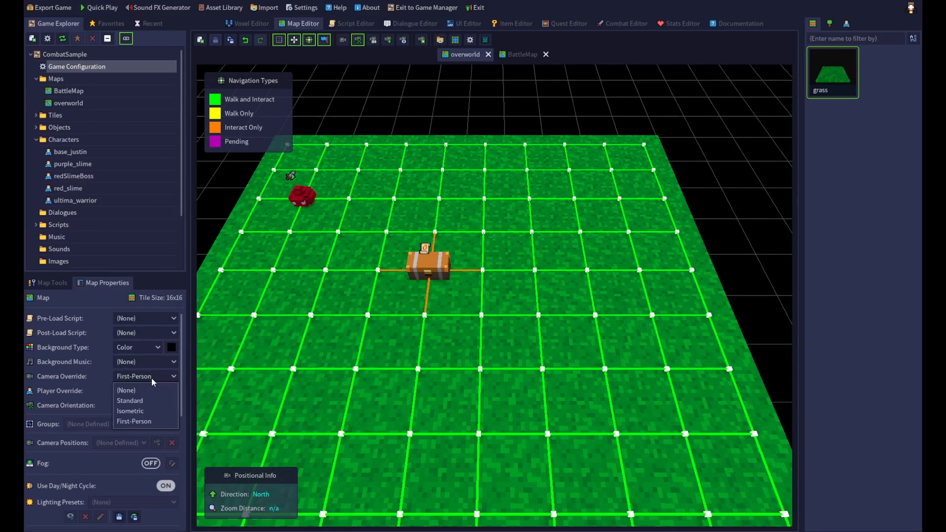
{"action": "left_click", "coordinate": [146, 399]}
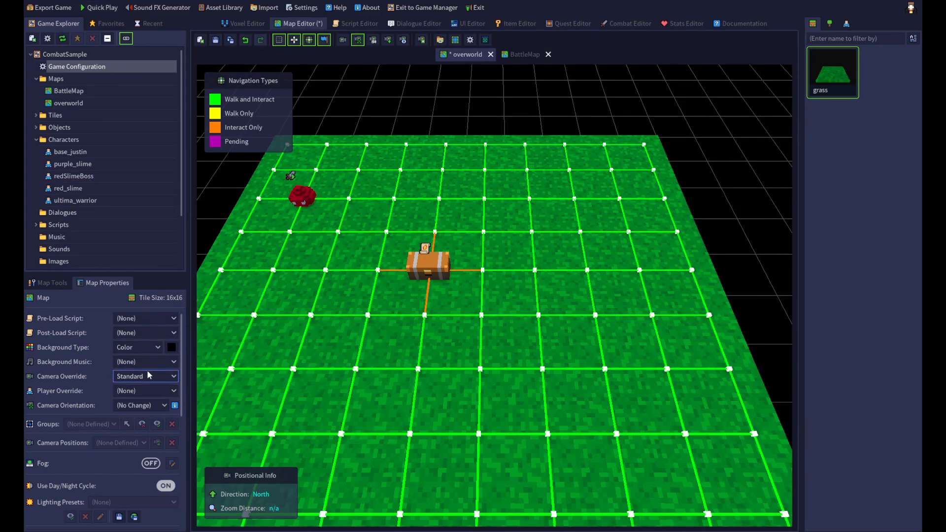
{"action": "left_click", "coordinate": [147, 375]}
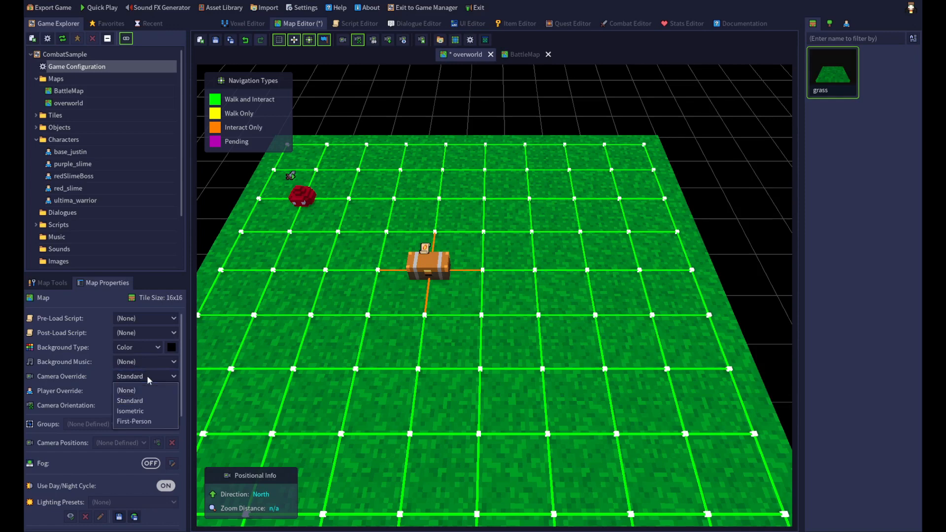
{"action": "left_click", "coordinate": [136, 412]}
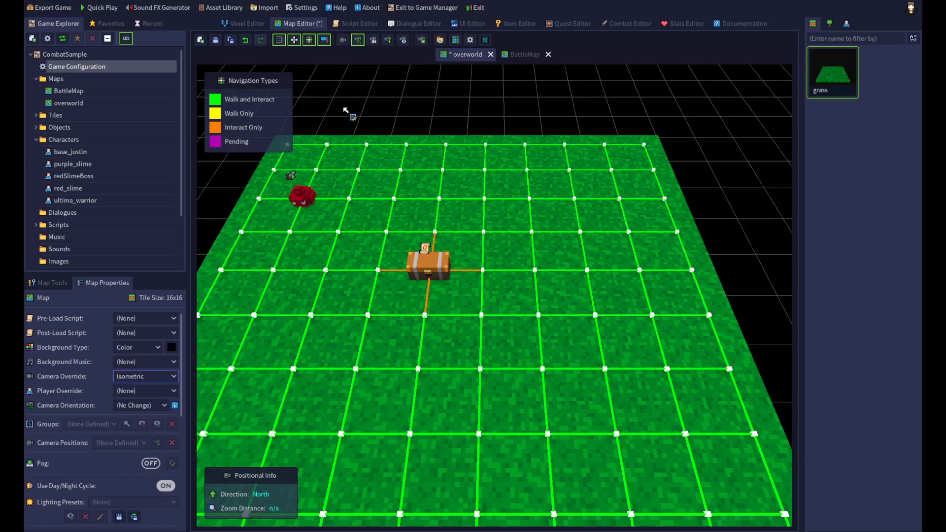
{"action": "left_click", "coordinate": [216, 42]}
Playtest the isometric view by starting the chest's battle, choosing to flee, and quit the test
{"action": "left_click", "coordinate": [99, 8]}
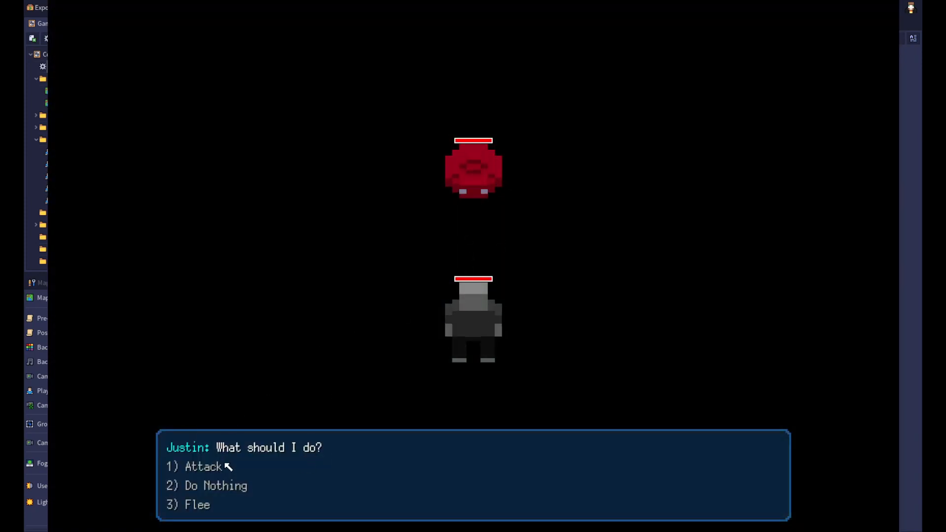
{"action": "left_click", "coordinate": [203, 507]}
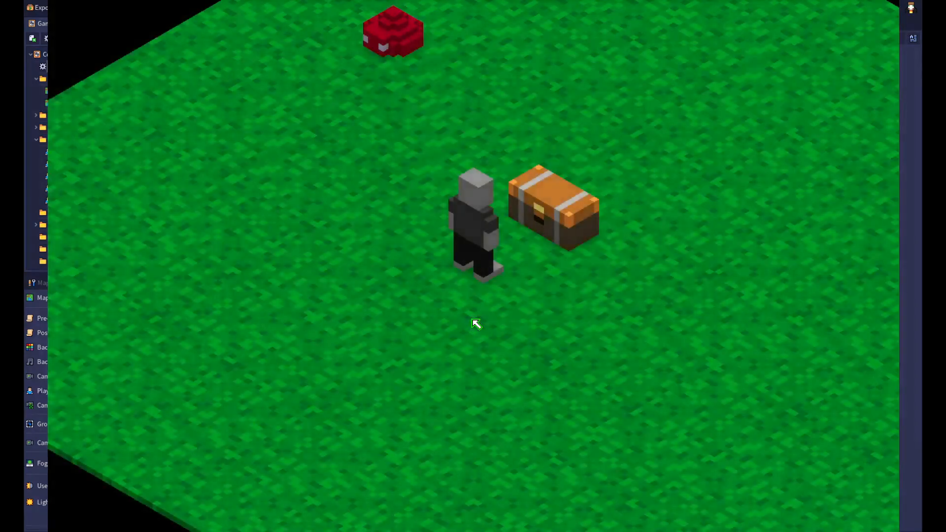
{"action": "key", "text": "Escape"}
{"action": "left_click", "coordinate": [127, 169]}
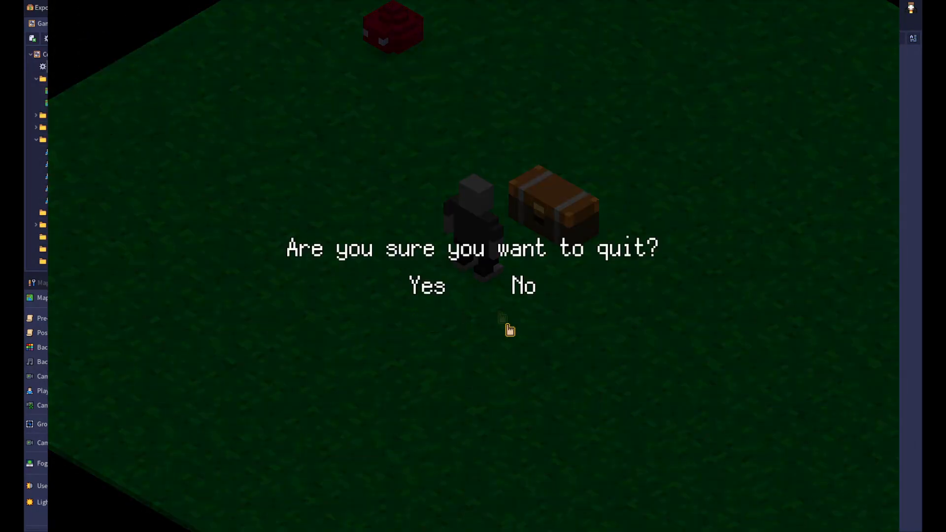
{"action": "left_click", "coordinate": [438, 290]}
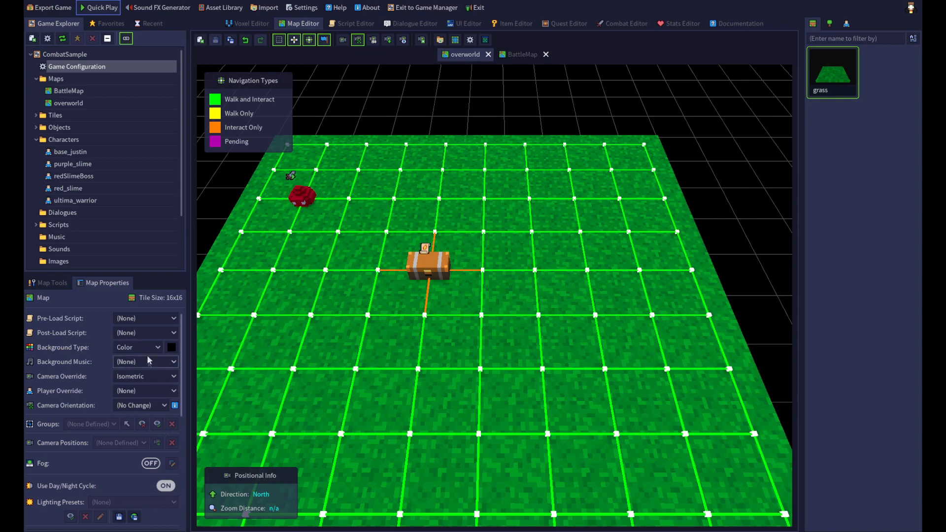
Reset the overworld map's camera override to (None) and save the map
{"action": "left_click", "coordinate": [152, 377]}
{"action": "left_click", "coordinate": [149, 390]}
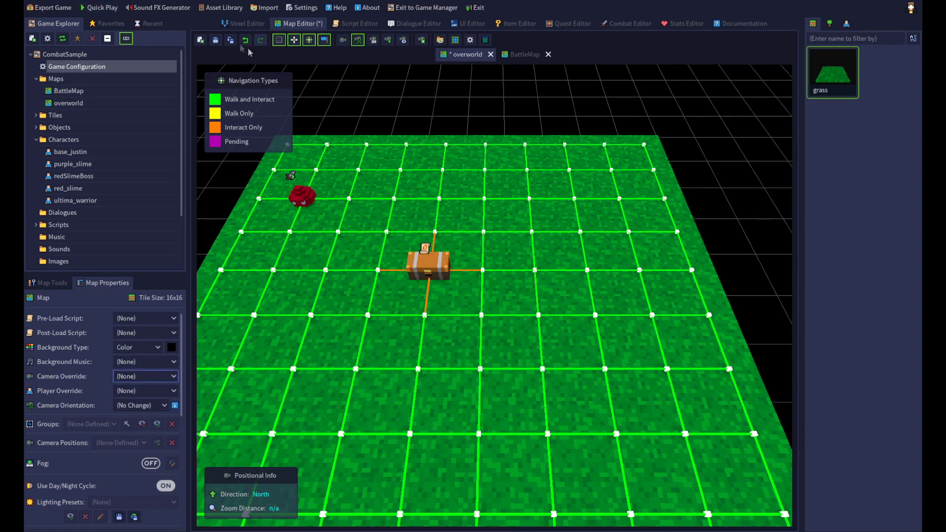
{"action": "left_click", "coordinate": [215, 40]}
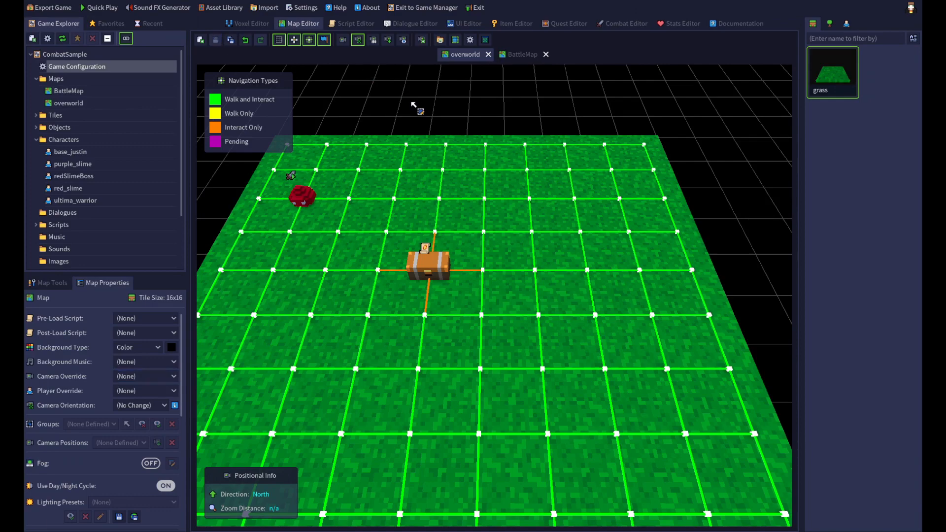
Add a random encounter named RandomSlime in the Combat Editor
{"action": "left_click", "coordinate": [624, 24]}
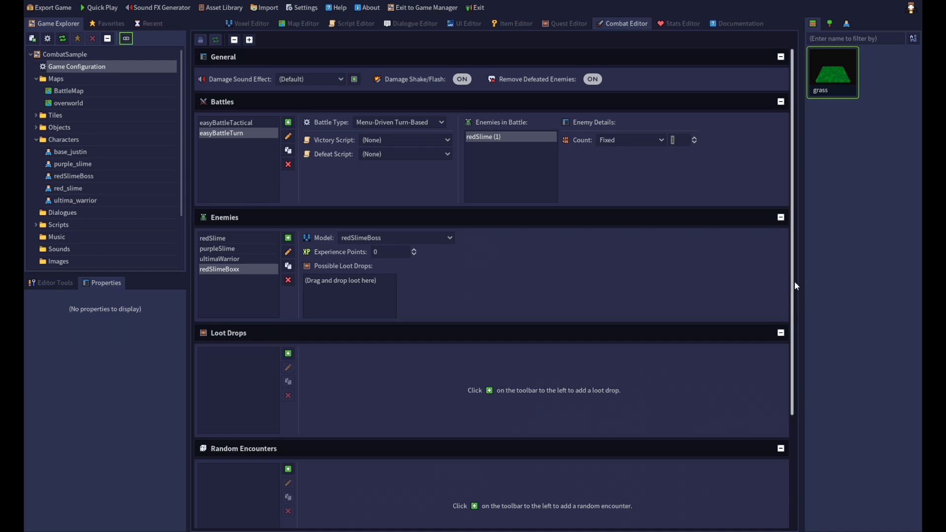
{"action": "left_click_drag", "start_coordinate": [795, 286], "coordinate": [771, 404]}
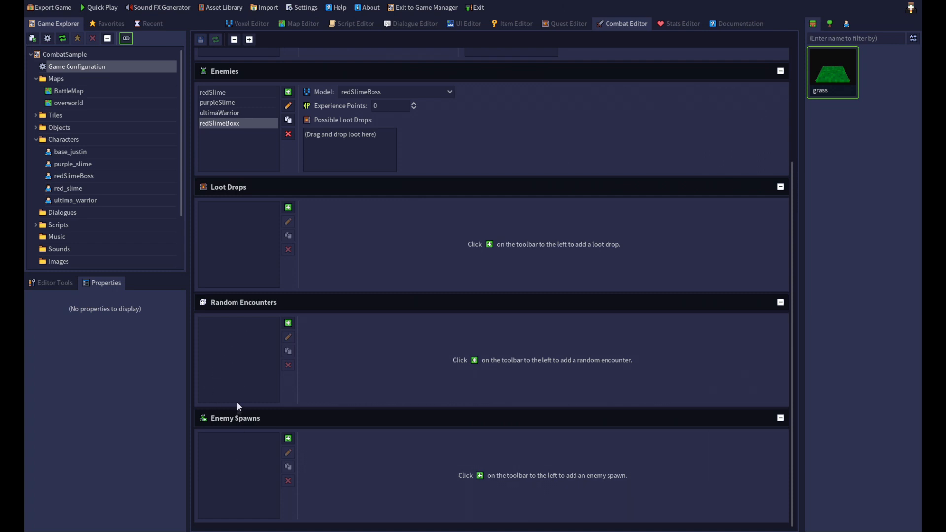
{"action": "left_click", "coordinate": [244, 356]}
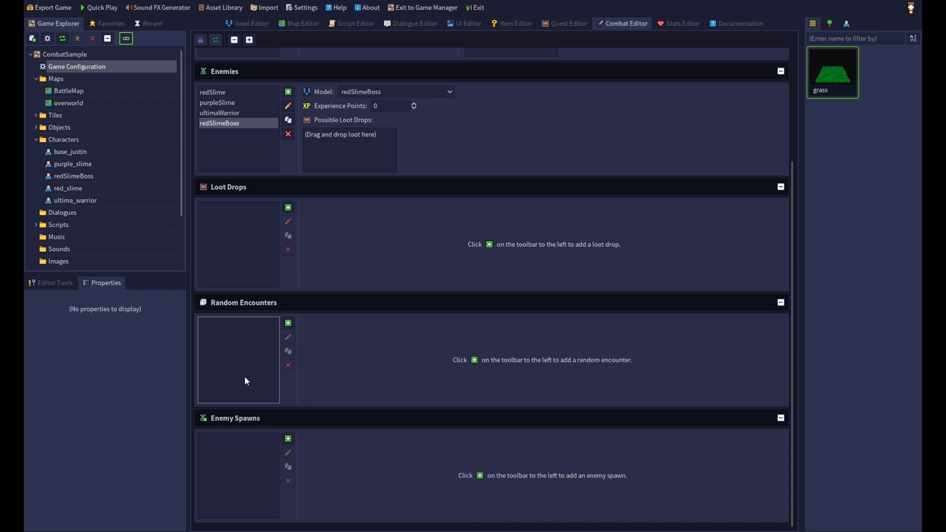
{"action": "left_click", "coordinate": [289, 324]}
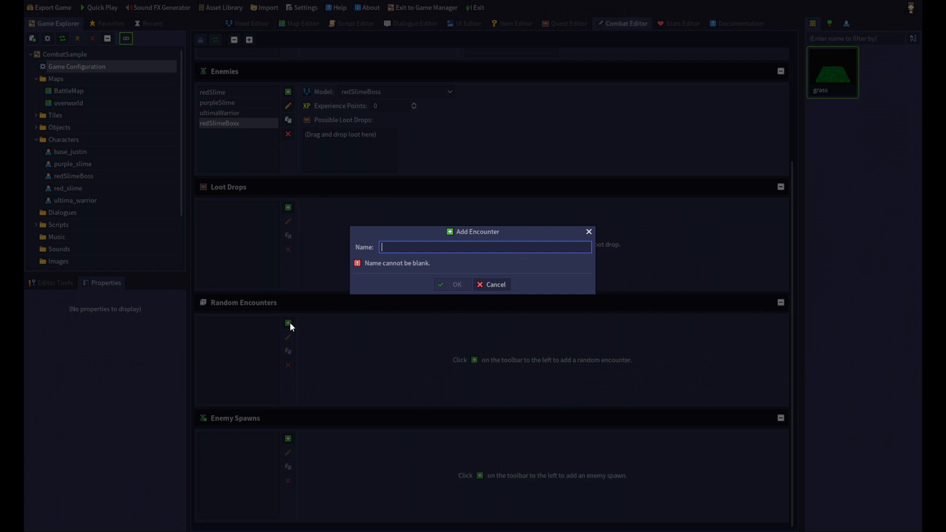
{"action": "type", "text": "Random"}
{"action": "type", "text": "Red"}
{"action": "key", "text": "BackSpace"}
{"action": "key", "text": "BackSpace"}
{"action": "key", "text": "BackSpace"}
{"action": "type", "text": "Slime"}
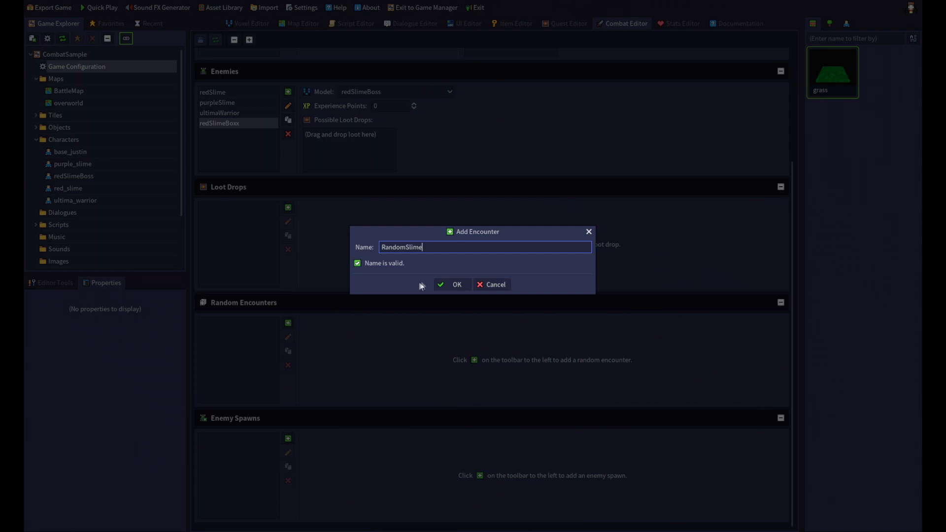
{"action": "left_click", "coordinate": [446, 284]}
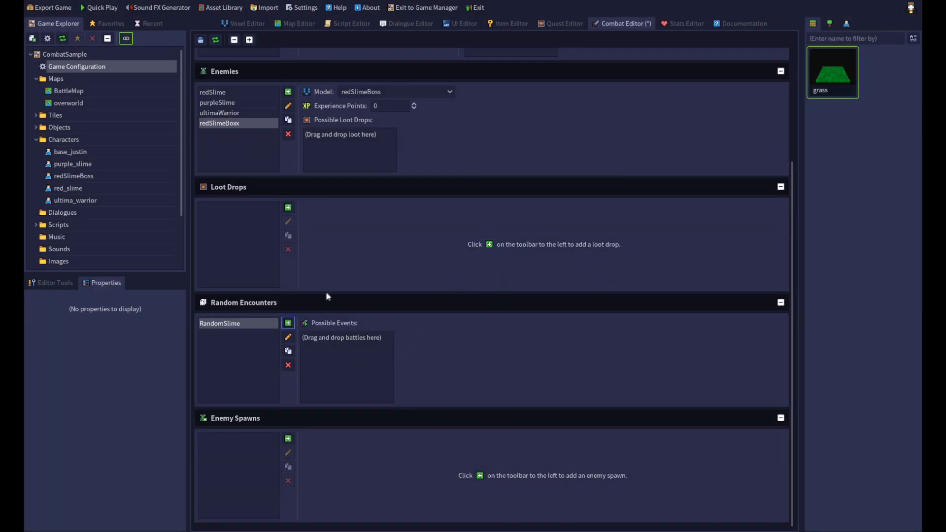
Collapse the Loot Drops section and add the easyBattleTactical battle to RandomSlime's possible events
{"action": "scroll", "coordinate": [241, 222], "scroll_direction": "up", "scroll_amount": 3}
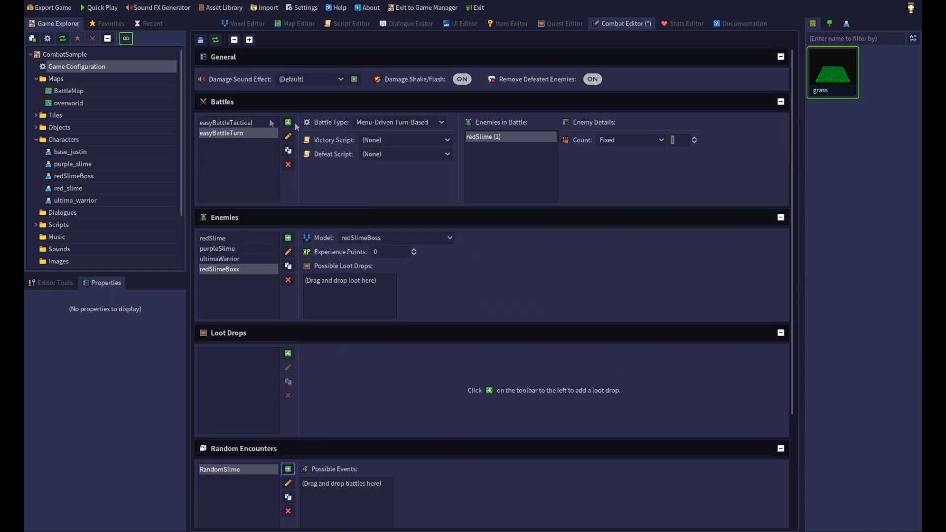
{"action": "scroll", "coordinate": [249, 345], "scroll_direction": "down", "scroll_amount": 3}
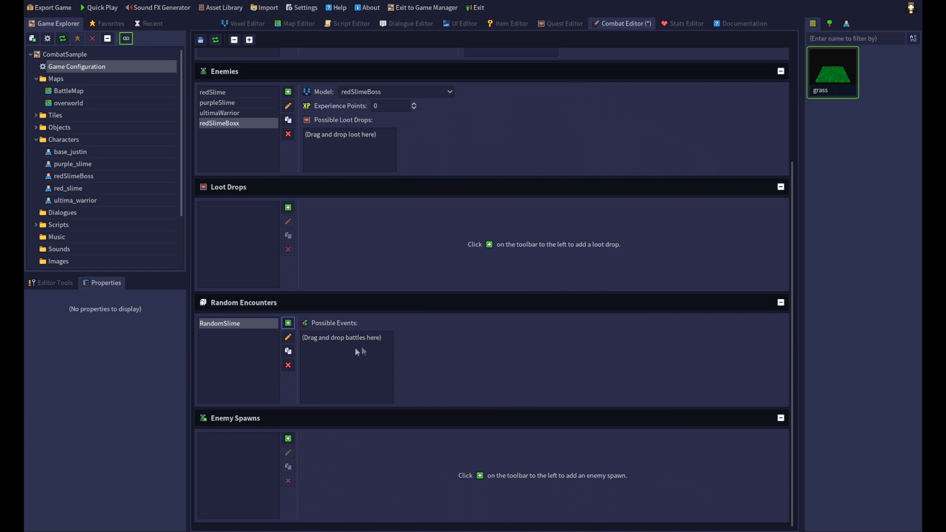
{"action": "left_click", "coordinate": [781, 186]}
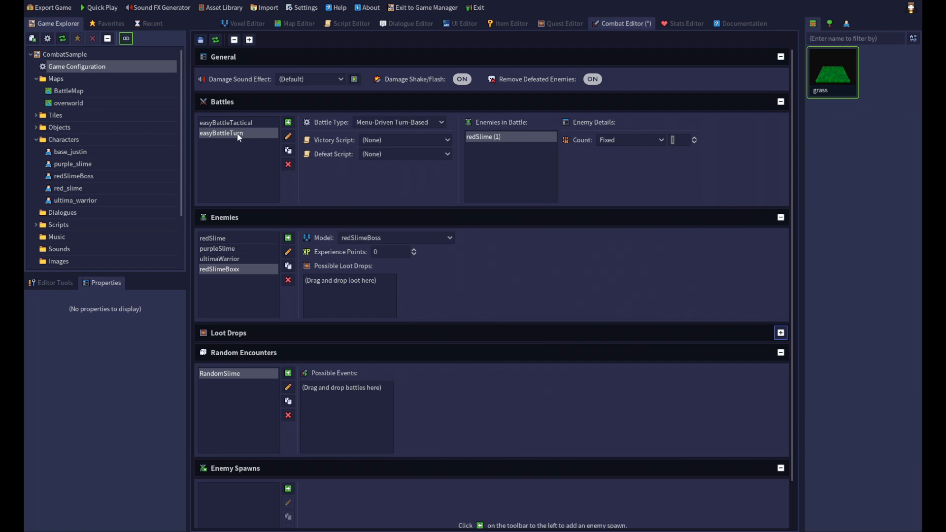
{"action": "left_click_drag", "start_coordinate": [238, 122], "coordinate": [327, 400]}
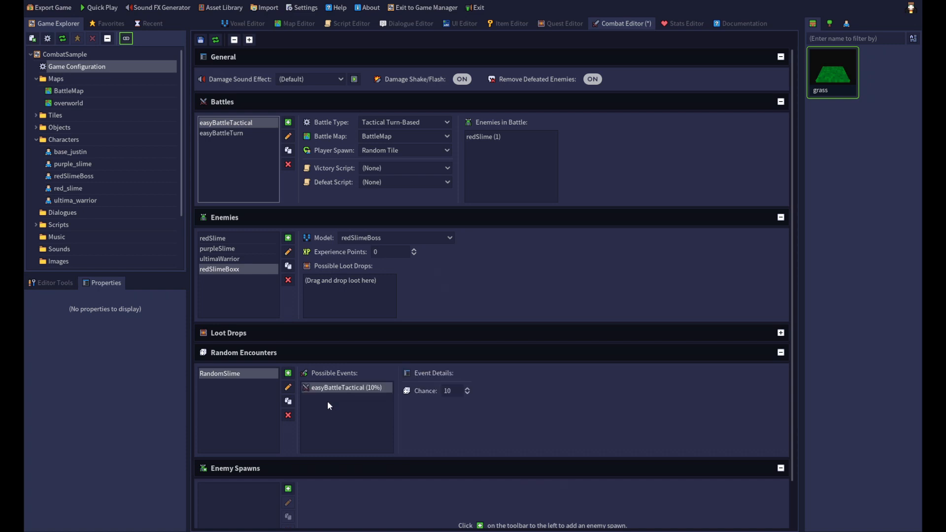
Set the easyBattleTactical event's chance to 80 and save the combat settings
{"action": "left_click", "coordinate": [463, 393]}
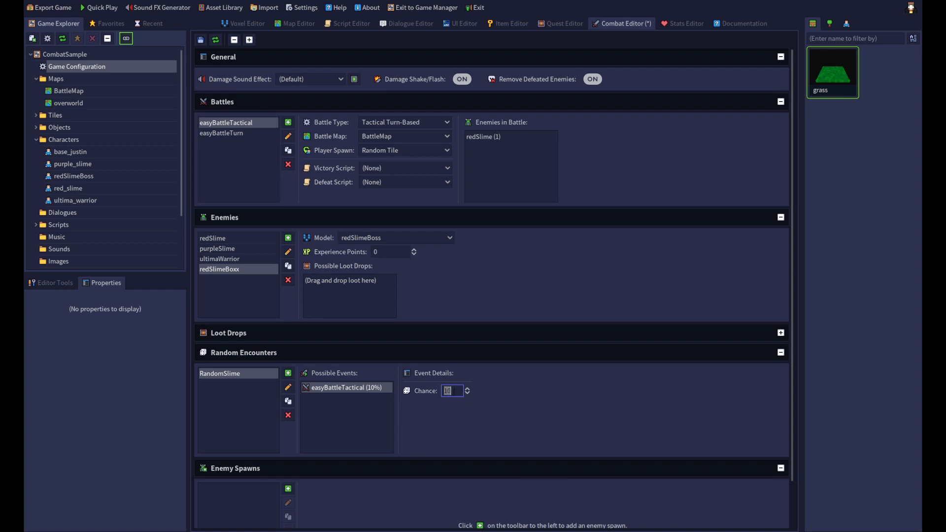
{"action": "type", "text": "100"}
{"action": "key", "text": "BackSpace"}
{"action": "key", "text": "BackSpace"}
{"action": "key", "text": "BackSpace"}
{"action": "type", "text": "80"}
{"action": "left_click", "coordinate": [203, 40]}
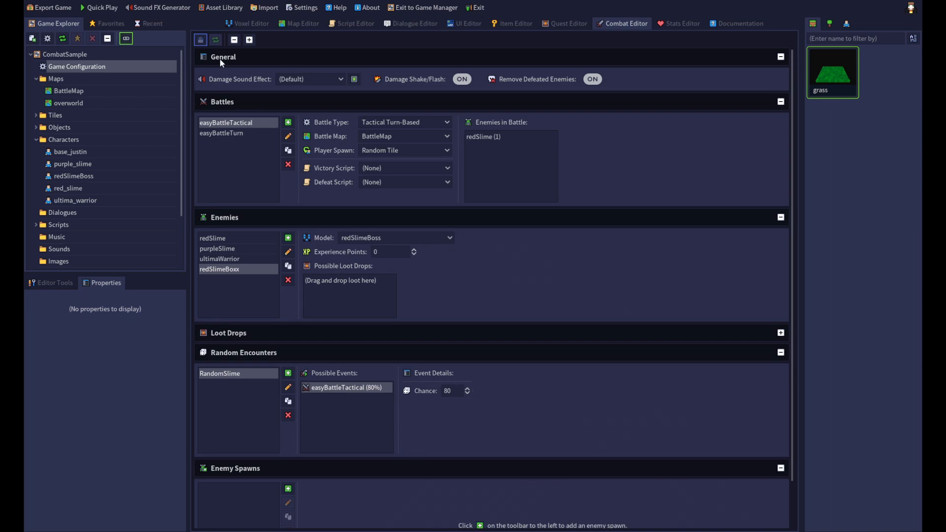
Select the block of grass tiles four wide and six deep in the overworld map's northeast corner and add it to a group named RandomLand
{"action": "left_click", "coordinate": [297, 24]}
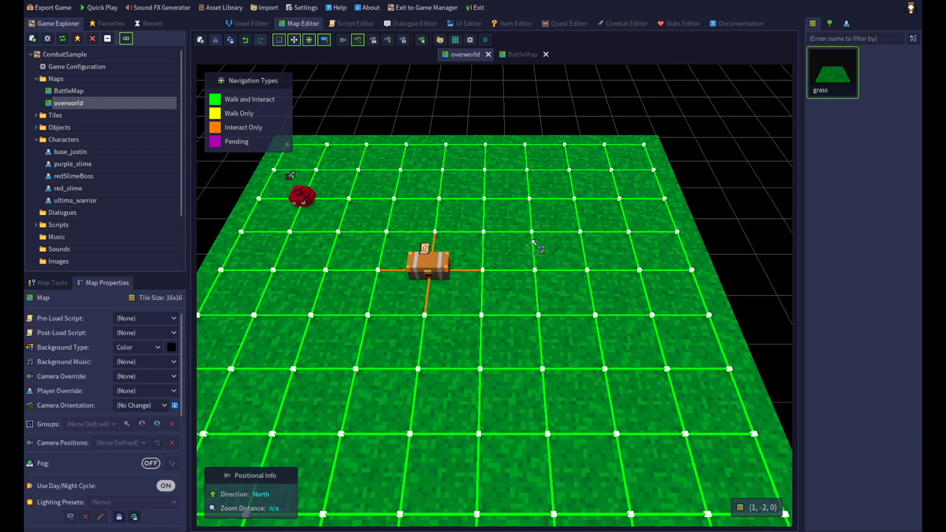
{"action": "left_click", "coordinate": [55, 283]}
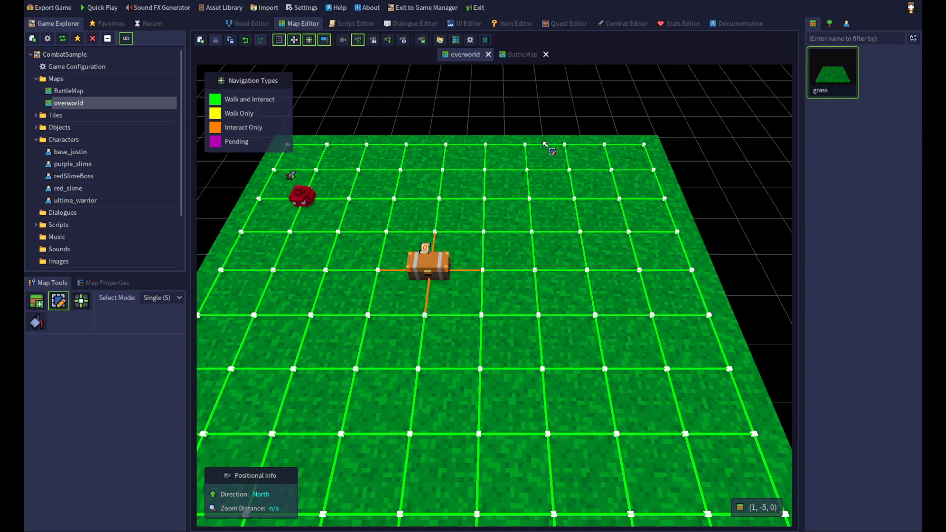
{"action": "left_click_drag", "start_coordinate": [531, 147], "coordinate": [688, 222]}
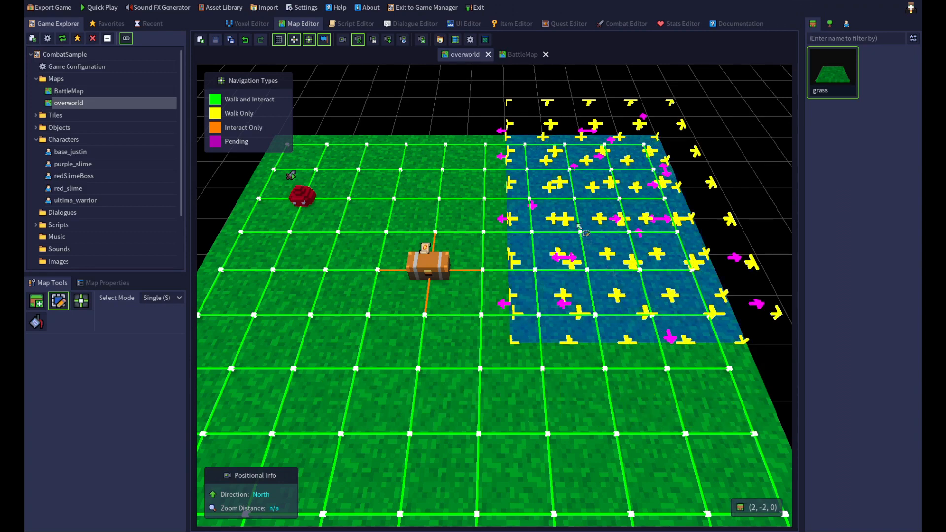
{"action": "right_click", "coordinate": [567, 239]}
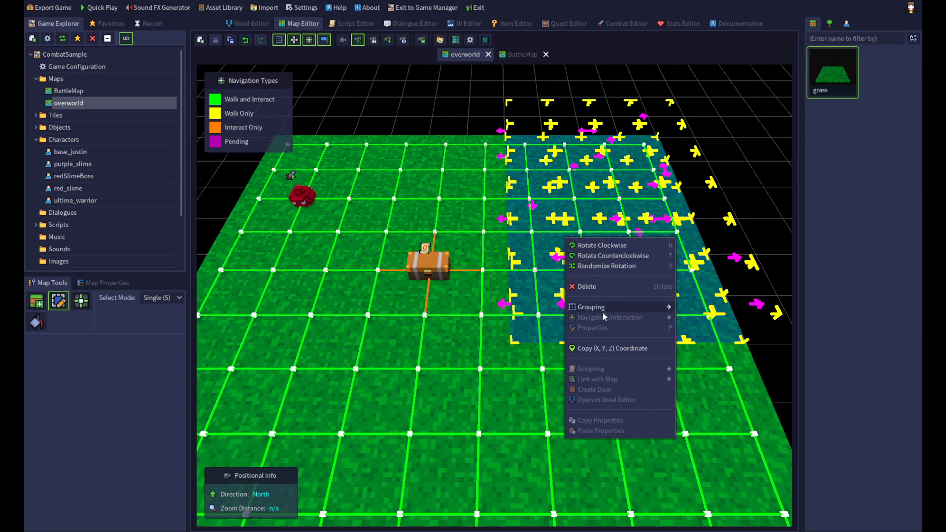
{"action": "mouse_move", "coordinate": [605, 310]}
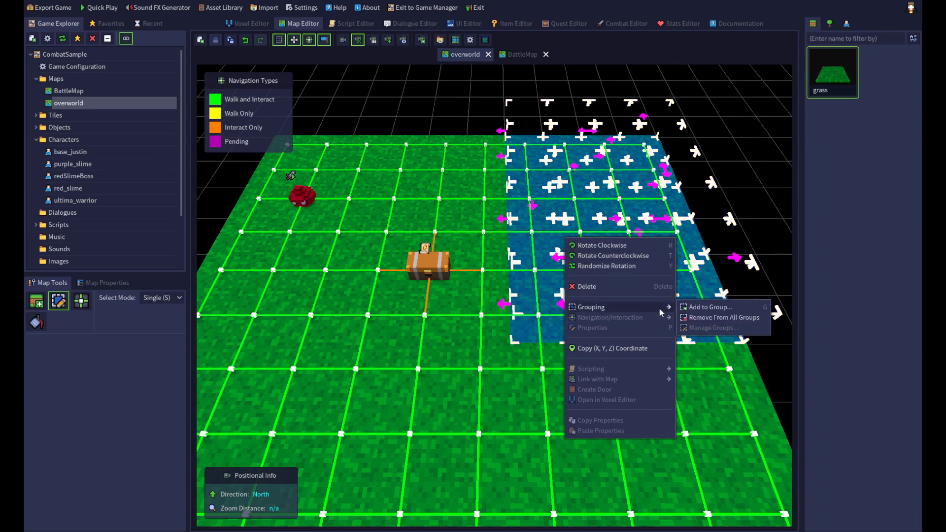
{"action": "left_click", "coordinate": [738, 307]}
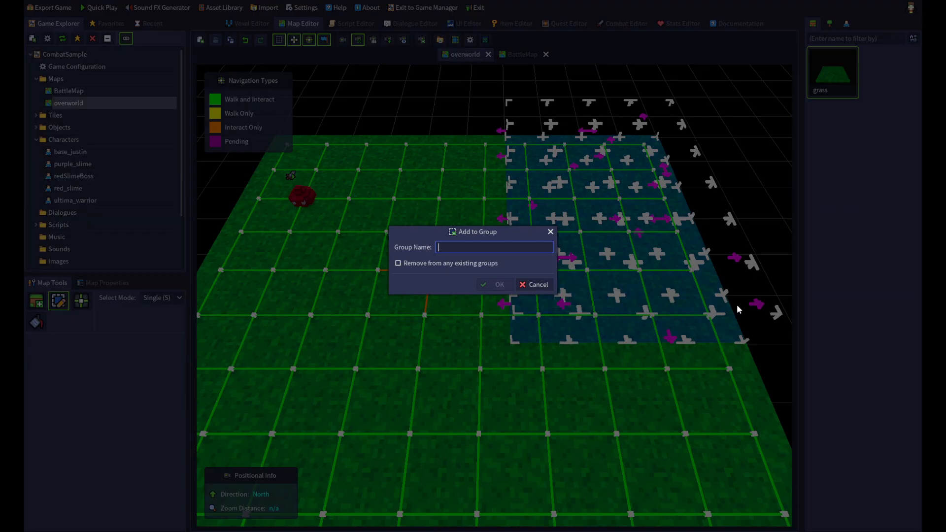
{"action": "type", "text": "RandomLand"}
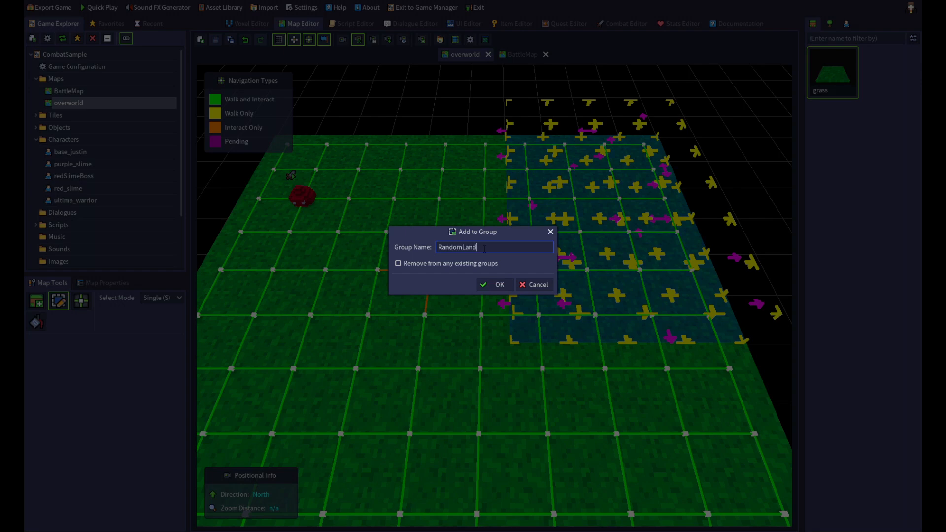
{"action": "left_click", "coordinate": [496, 284]}
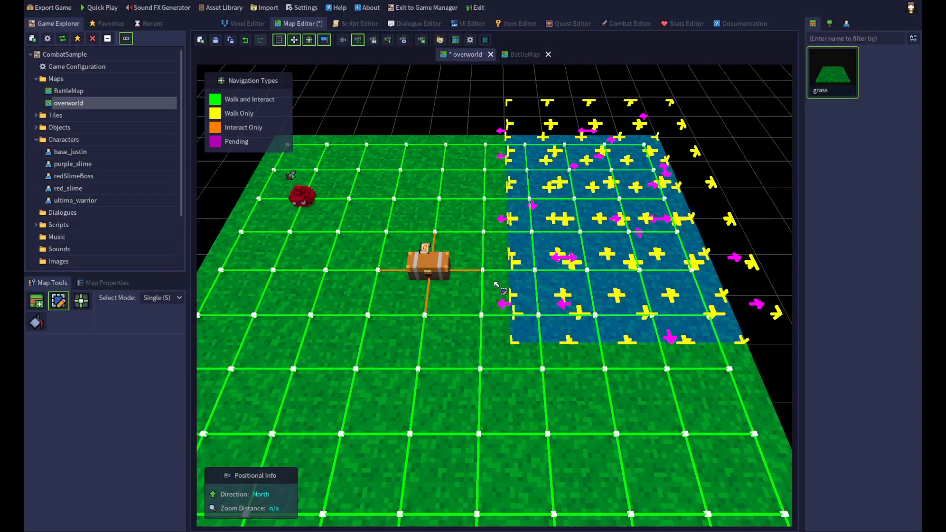
Assign the RandomSlime random encounter to the RandomLand group in the overworld map's properties and save the map
{"action": "left_click", "coordinate": [106, 284]}
{"action": "left_click", "coordinate": [211, 214]}
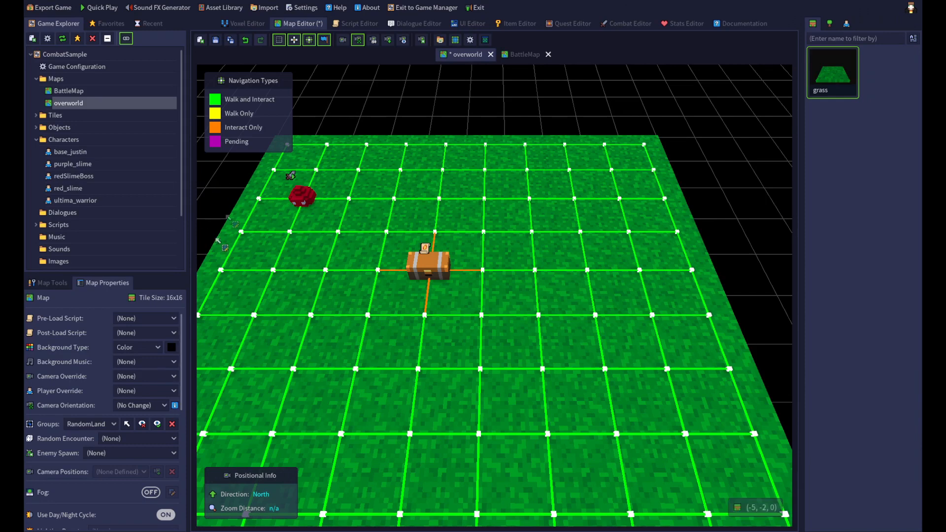
{"action": "scroll", "coordinate": [182, 354], "scroll_direction": "down", "scroll_amount": 2}
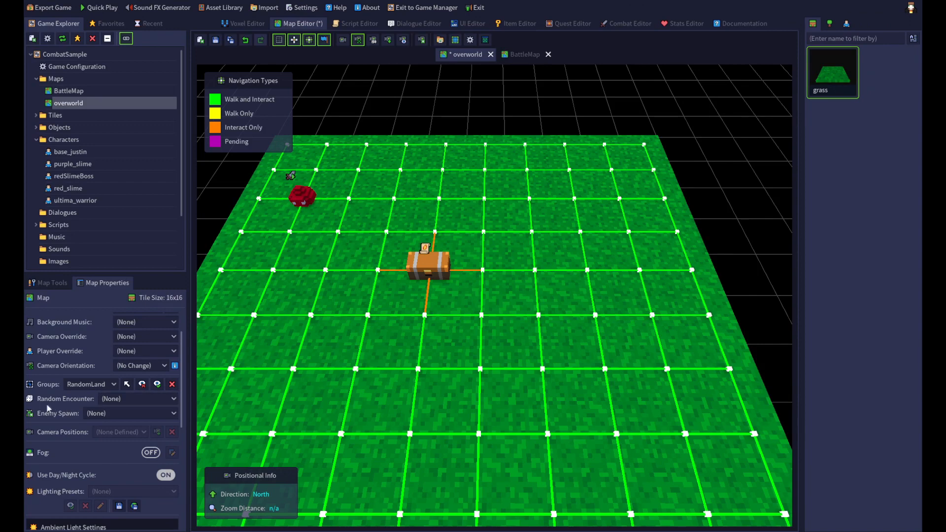
{"action": "left_click", "coordinate": [91, 385]}
{"action": "left_click", "coordinate": [92, 386]}
{"action": "left_click", "coordinate": [86, 385]}
{"action": "left_click", "coordinate": [87, 384]}
{"action": "left_click", "coordinate": [141, 398]}
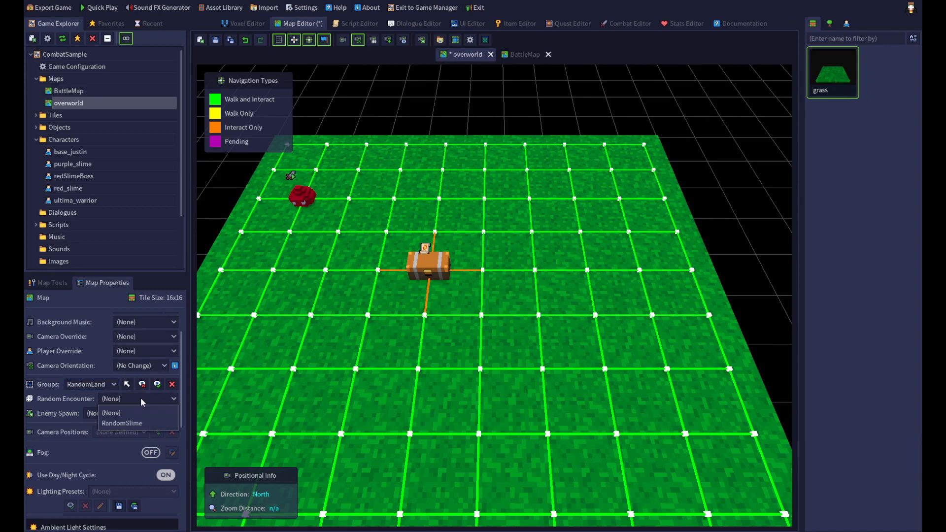
{"action": "left_click", "coordinate": [132, 424]}
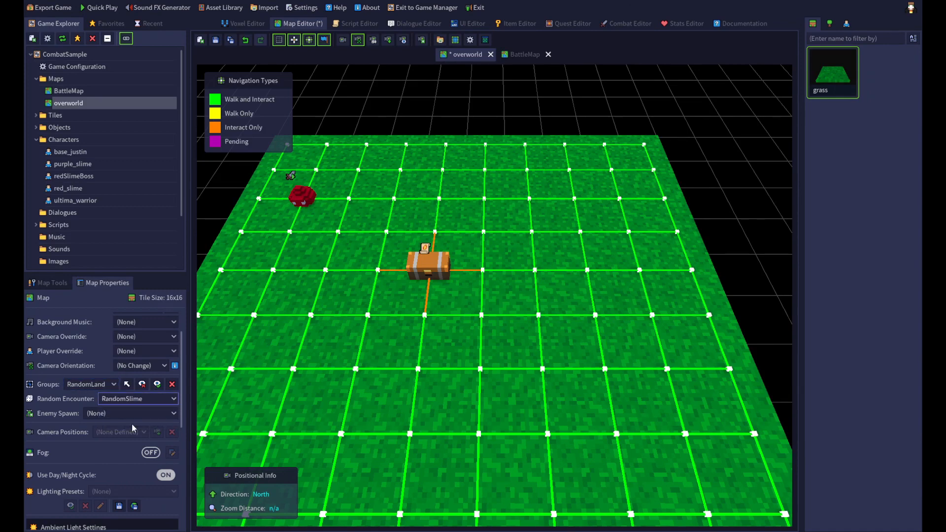
{"action": "left_click", "coordinate": [216, 42]}
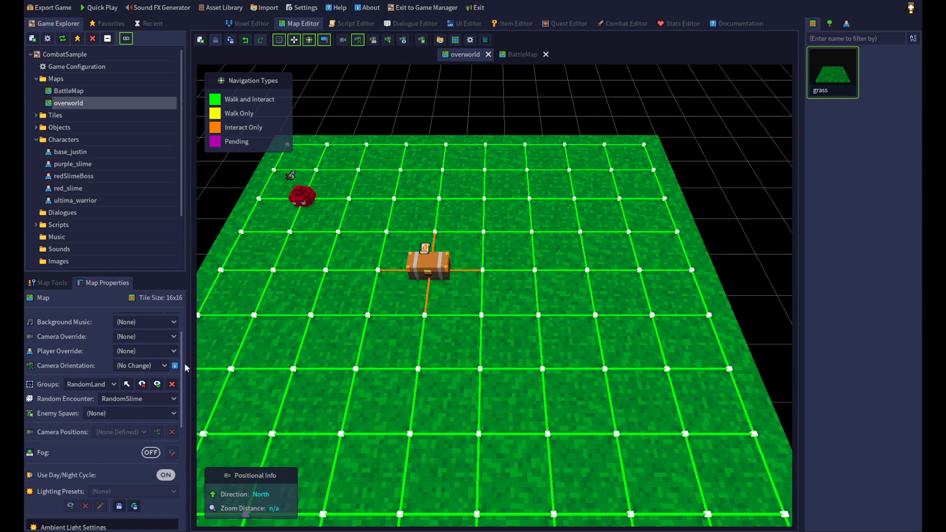
Playtest the game by fighting the red slime in a random encounter on the grouped tiles, and quit
{"action": "left_click", "coordinate": [102, 8]}
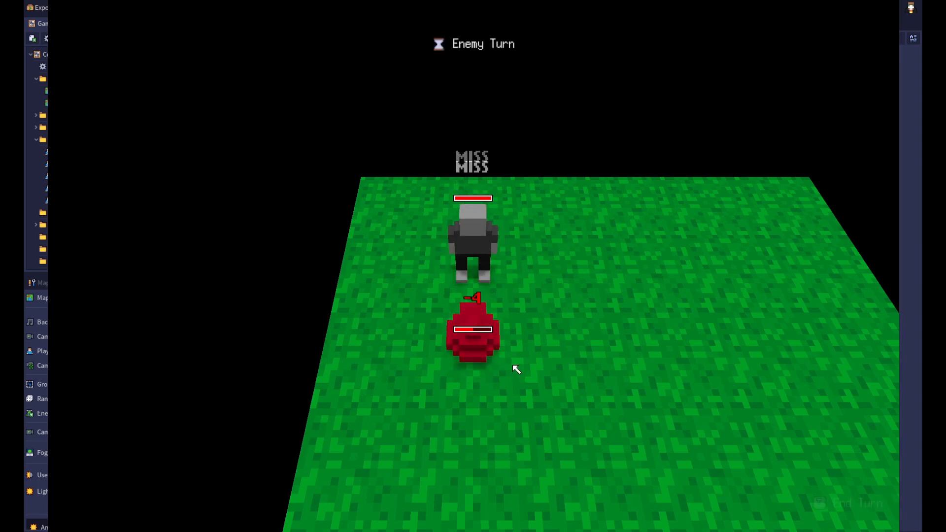
{"action": "key", "text": "space"}
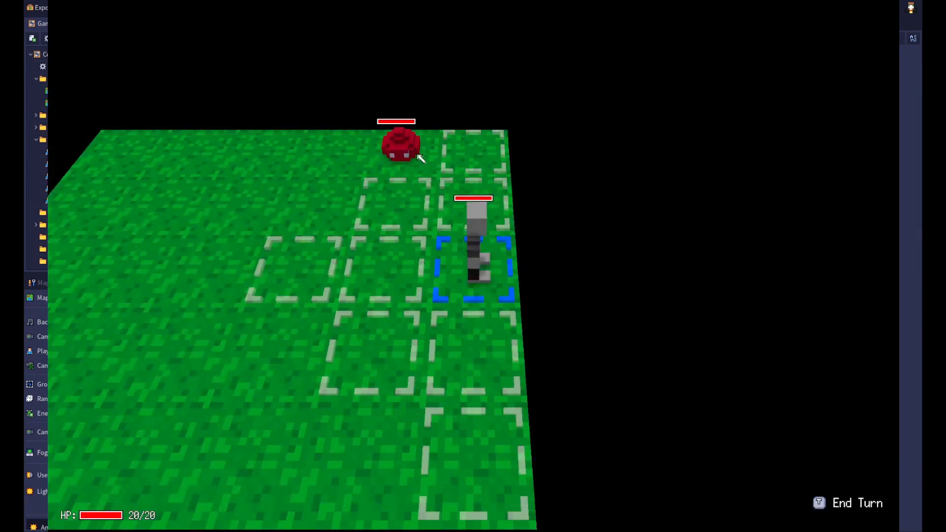
{"action": "left_click", "coordinate": [419, 157]}
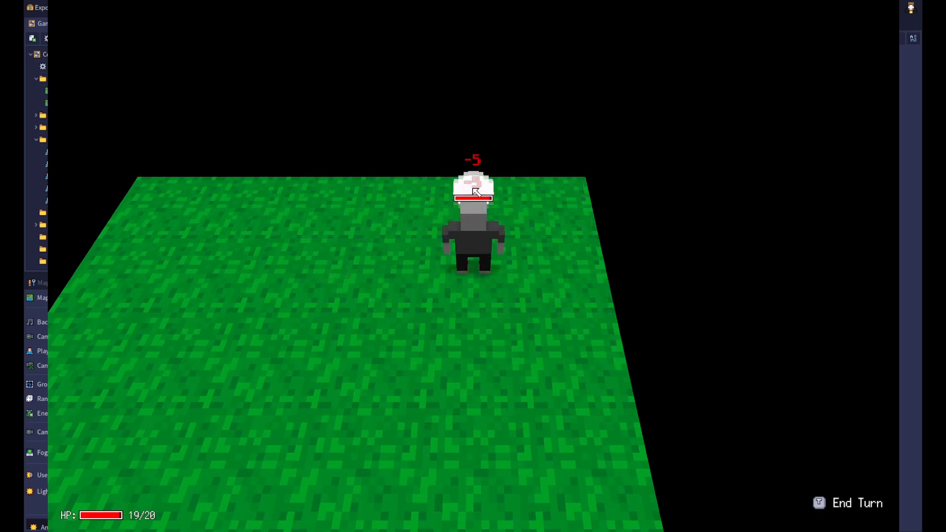
{"action": "left_click", "coordinate": [476, 192]}
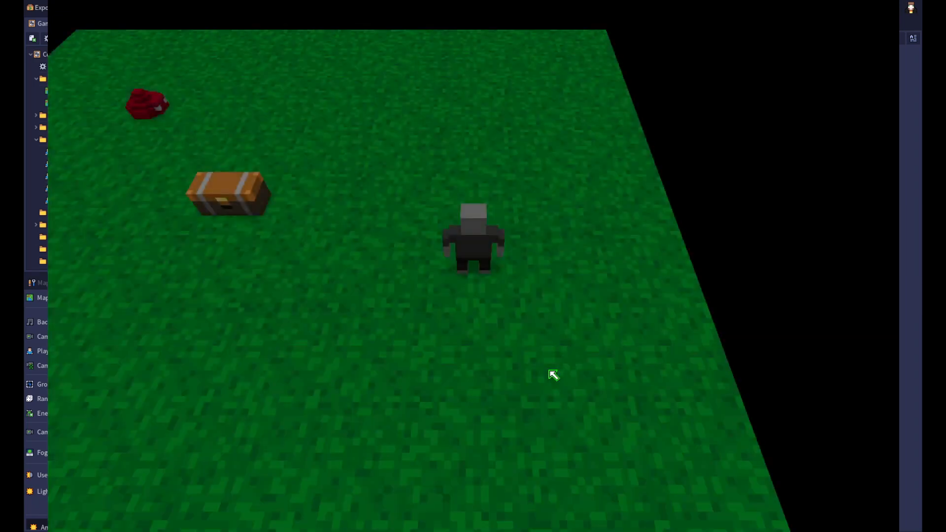
{"action": "key", "text": "Escape"}
{"action": "left_click", "coordinate": [101, 163]}
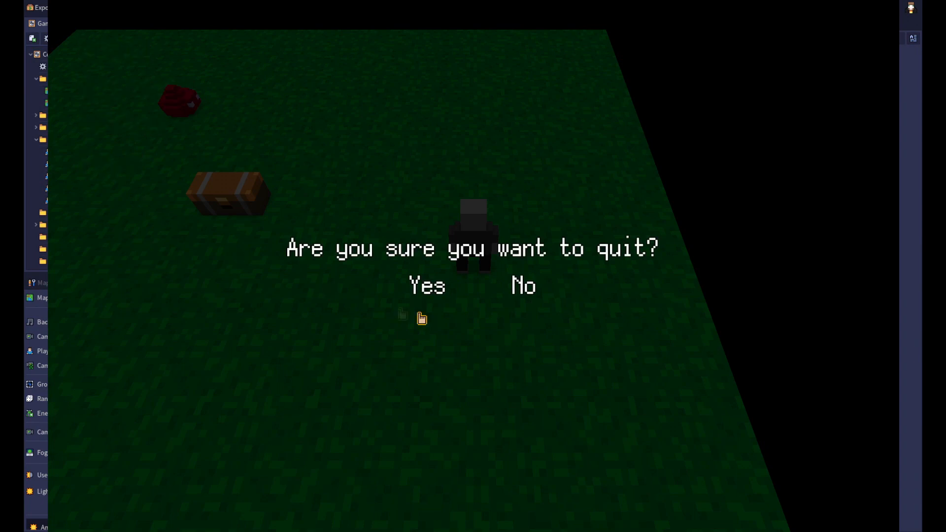
{"action": "left_click", "coordinate": [431, 290]}
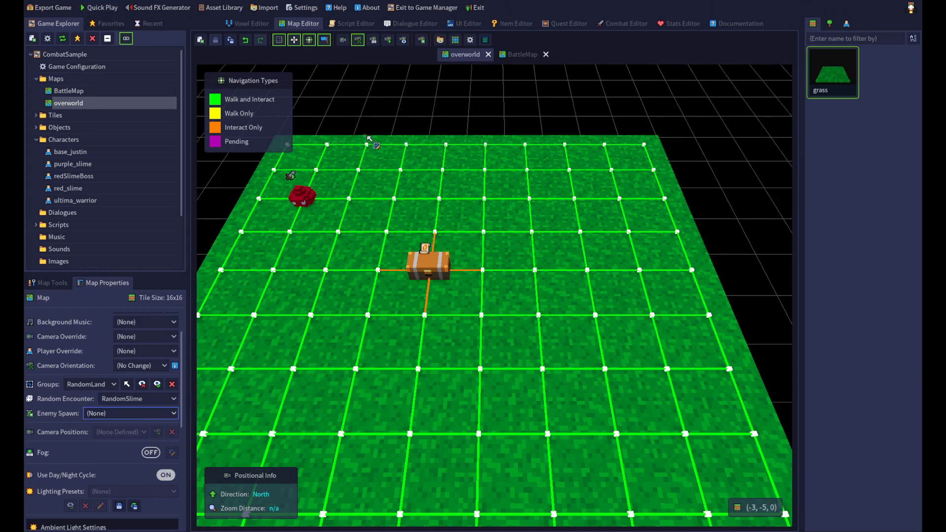
Select the block of tiles three wide and four deep in the overworld map's southwest corner and add it to a group named SpawnGroup
{"action": "scroll", "coordinate": [525, 319], "scroll_direction": "down", "scroll_amount": 2}
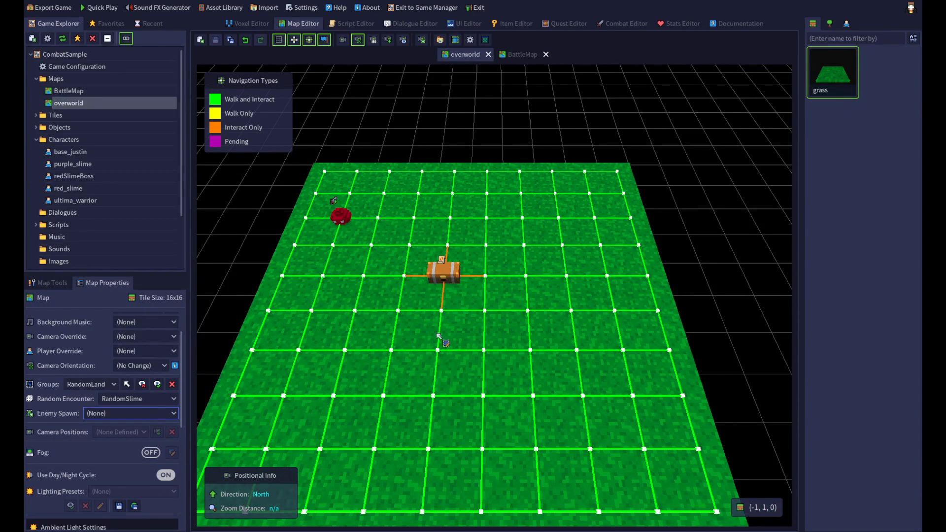
{"action": "middle_click_drag", "start_coordinate": [361, 330], "coordinate": [362, 387]}
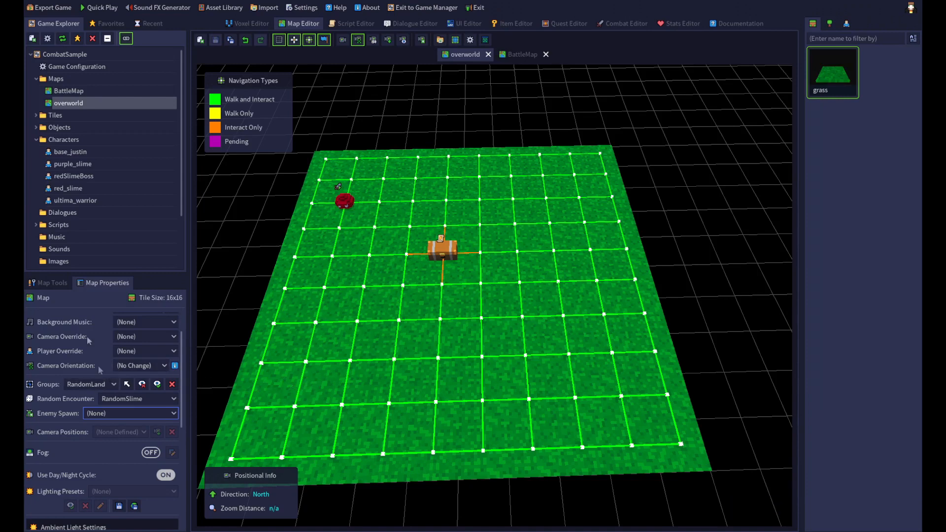
{"action": "left_click", "coordinate": [52, 283]}
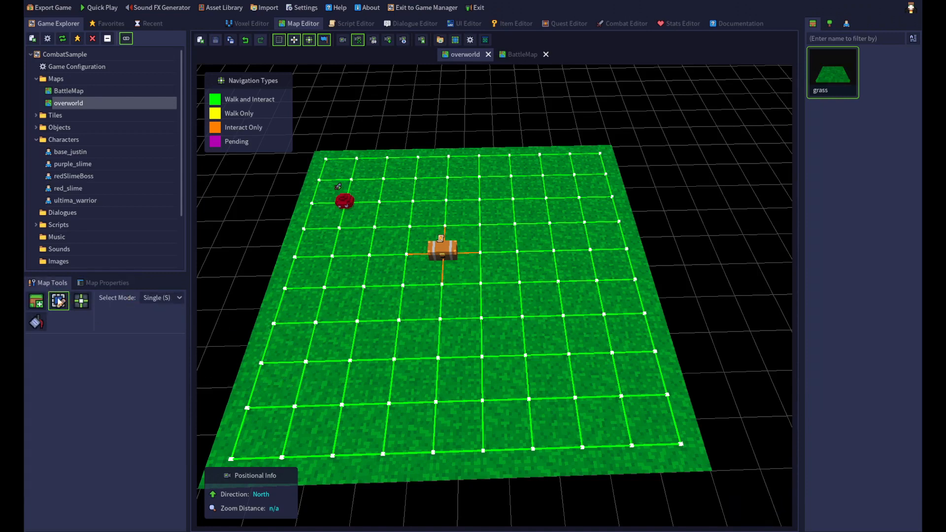
{"action": "left_click", "coordinate": [283, 330]}
{"action": "mouse_move", "coordinate": [284, 327]}
{"action": "left_mouse_down"}
{"action": "mouse_move", "coordinate": [367, 328]}
{"action": "mouse_move", "coordinate": [340, 377]}
{"action": "mouse_move", "coordinate": [256, 374]}
{"action": "mouse_move", "coordinate": [295, 411]}
{"action": "mouse_move", "coordinate": [353, 429]}
{"action": "mouse_move", "coordinate": [326, 475]}
{"action": "mouse_move", "coordinate": [232, 458]}
{"action": "left_mouse_up"}
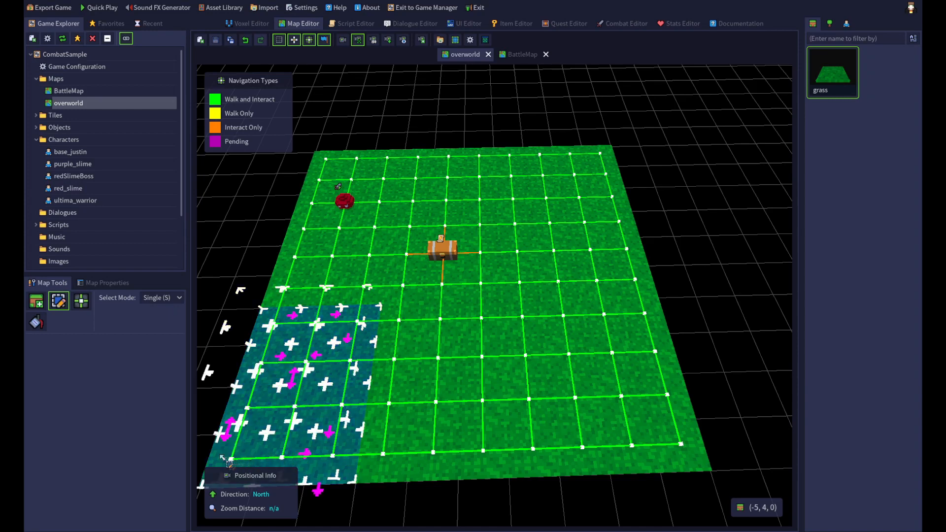
{"action": "key", "text": "ctrl+g"}
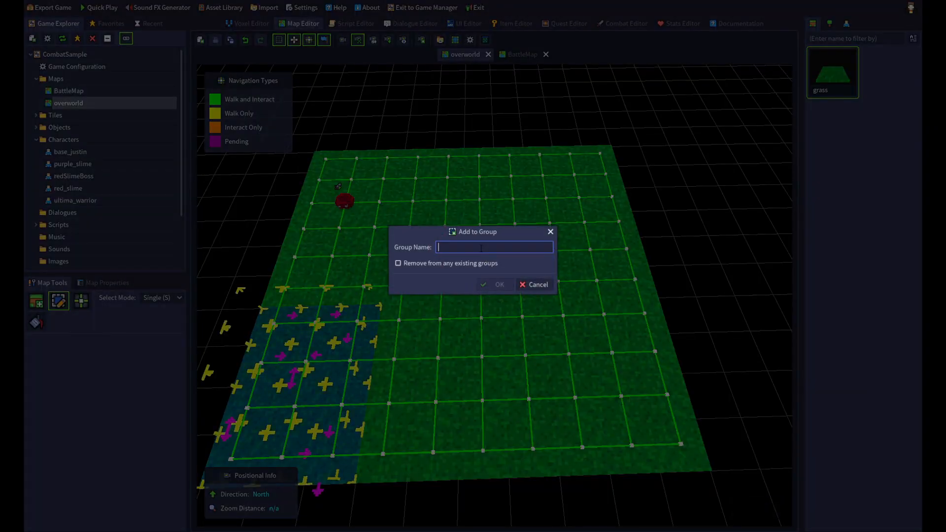
{"action": "type", "text": "S"}
{"action": "type", "text": "awn"}
{"action": "key", "text": "BackSpace"}
{"action": "key", "text": "BackSpace"}
{"action": "key", "text": "BackSpace"}
{"action": "type", "text": "pawnGroup"}
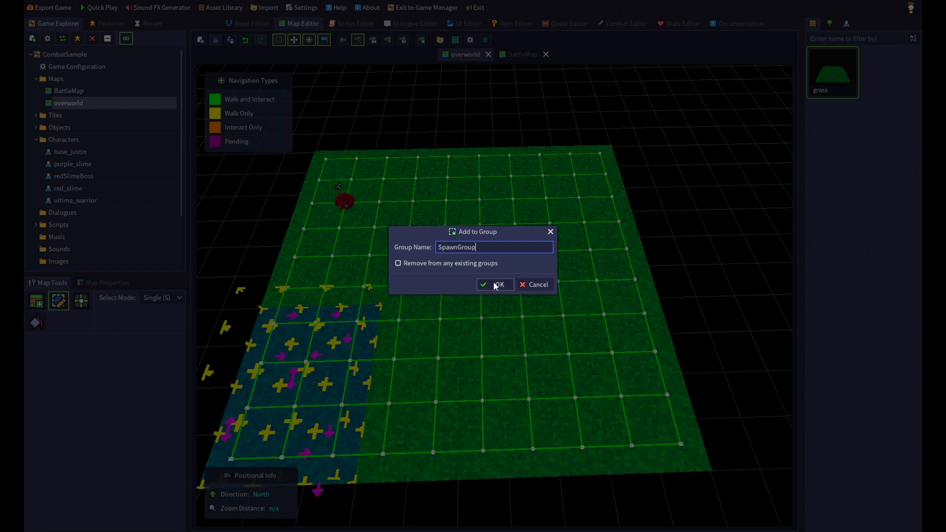
{"action": "left_click", "coordinate": [497, 285]}
Switch the overworld map's group properties to SpawnGroup and check which enemy spawns are available for it
{"action": "left_click", "coordinate": [107, 283]}
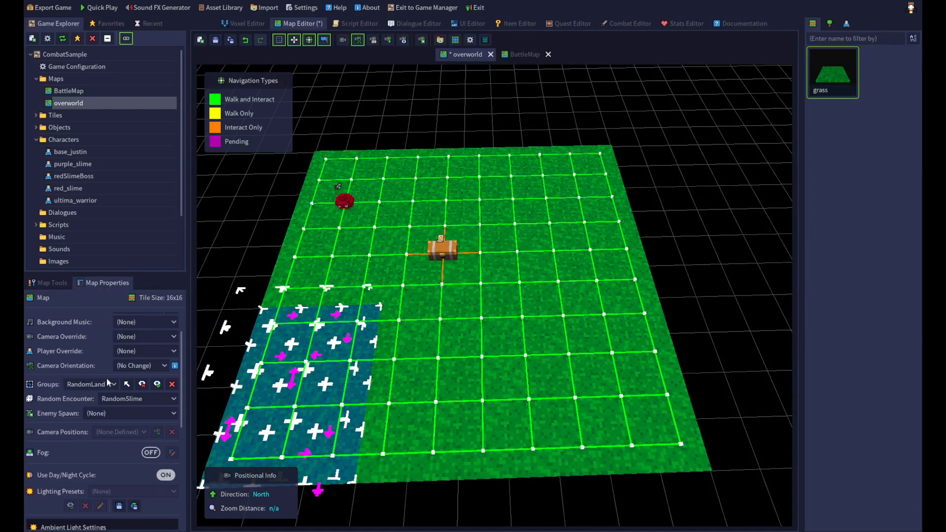
{"action": "left_click", "coordinate": [254, 256]}
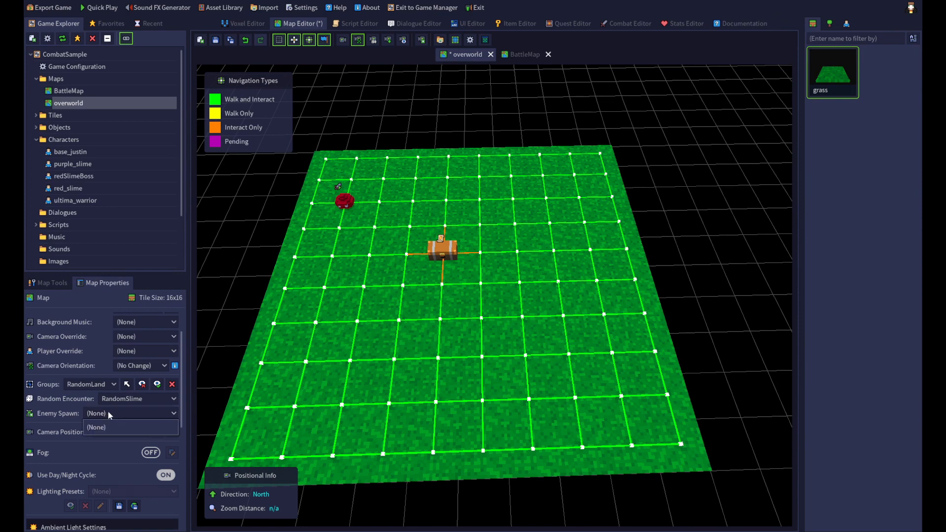
{"action": "left_click", "coordinate": [95, 384]}
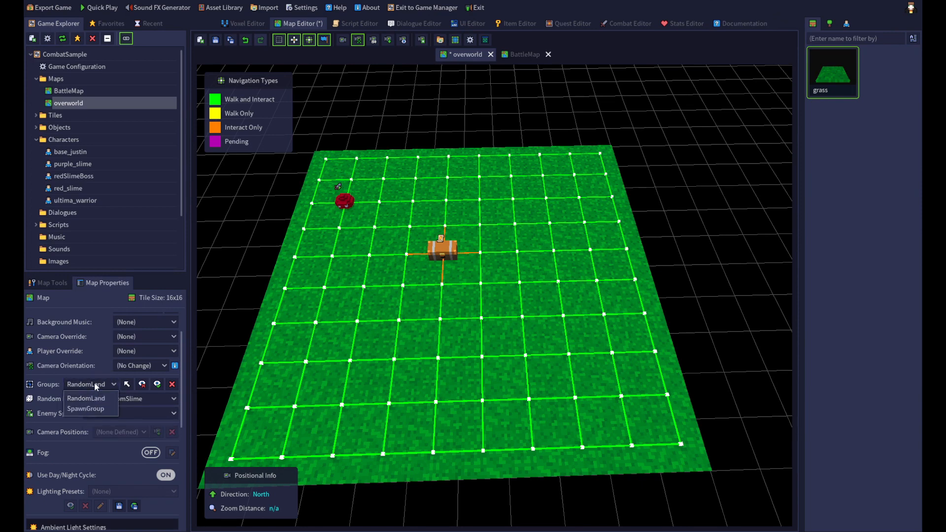
{"action": "left_click", "coordinate": [87, 408]}
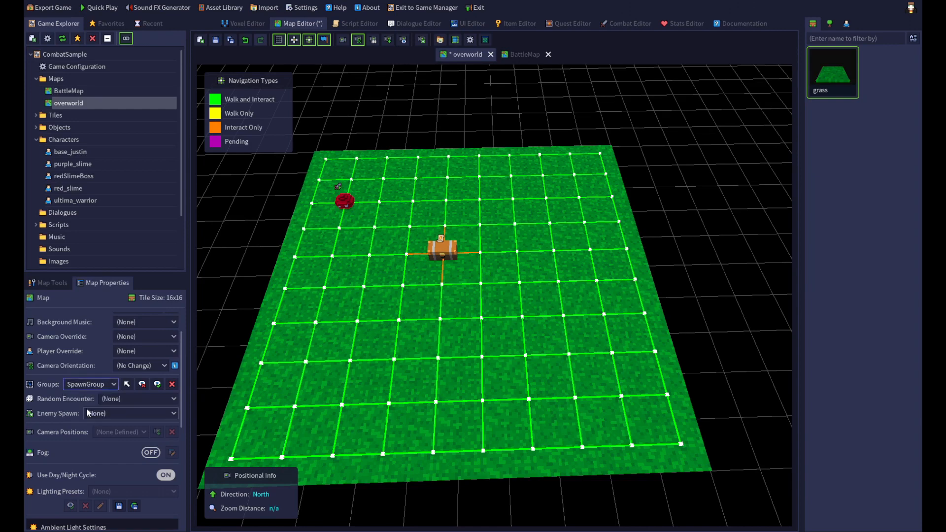
{"action": "left_click", "coordinate": [103, 413]}
{"action": "left_click", "coordinate": [73, 417]}
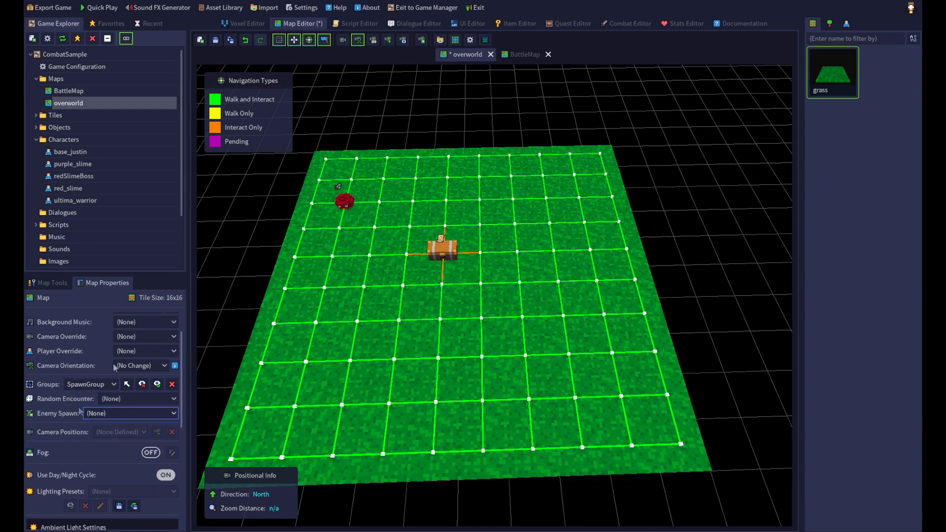
Add an enemy spawn named ultimaWarriorSpawn in the Combat Editor
{"action": "left_click", "coordinate": [623, 24]}
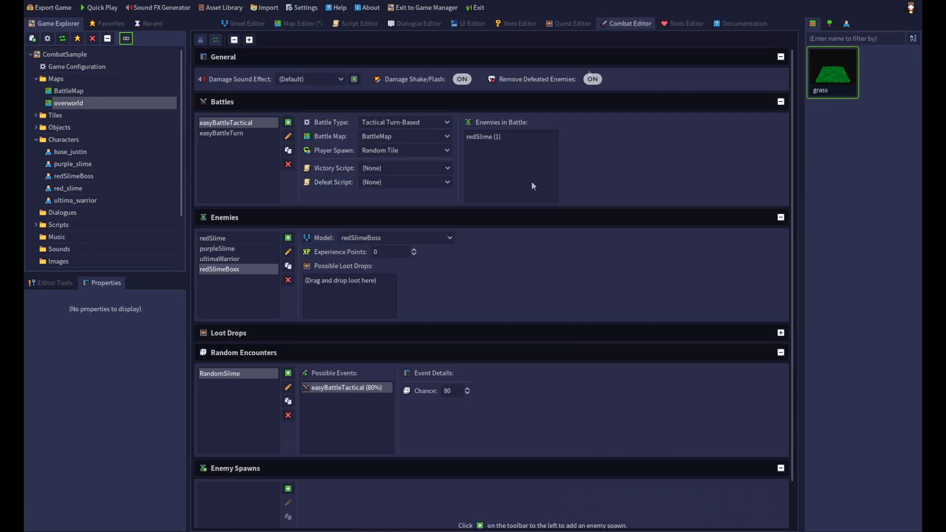
{"action": "scroll", "coordinate": [305, 450], "scroll_direction": "down", "scroll_amount": 1}
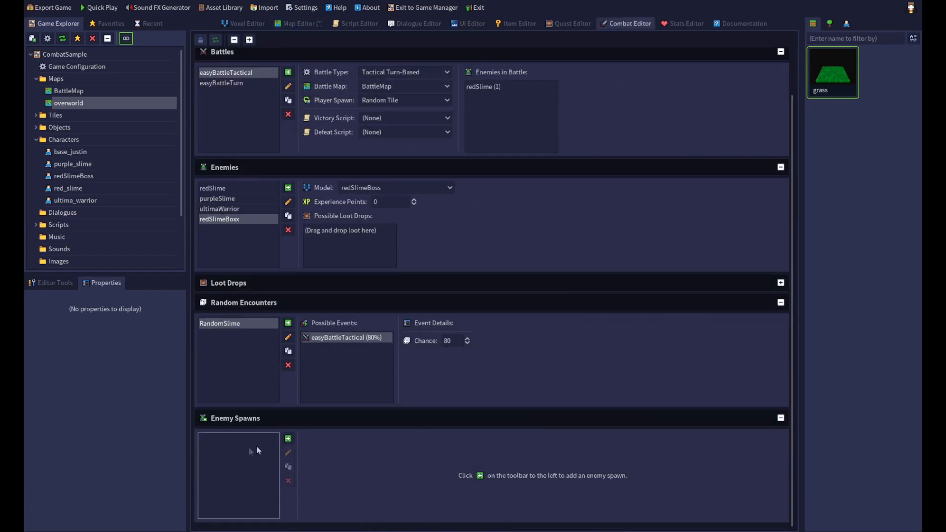
{"action": "left_click", "coordinate": [289, 439]}
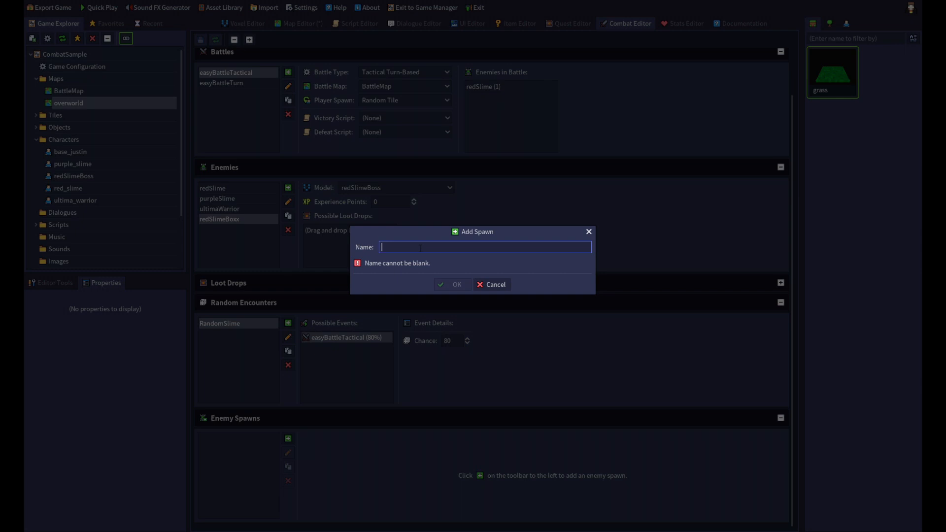
{"action": "type", "text": "ultimaWarriorSpawn"}
{"action": "left_click", "coordinate": [452, 284]}
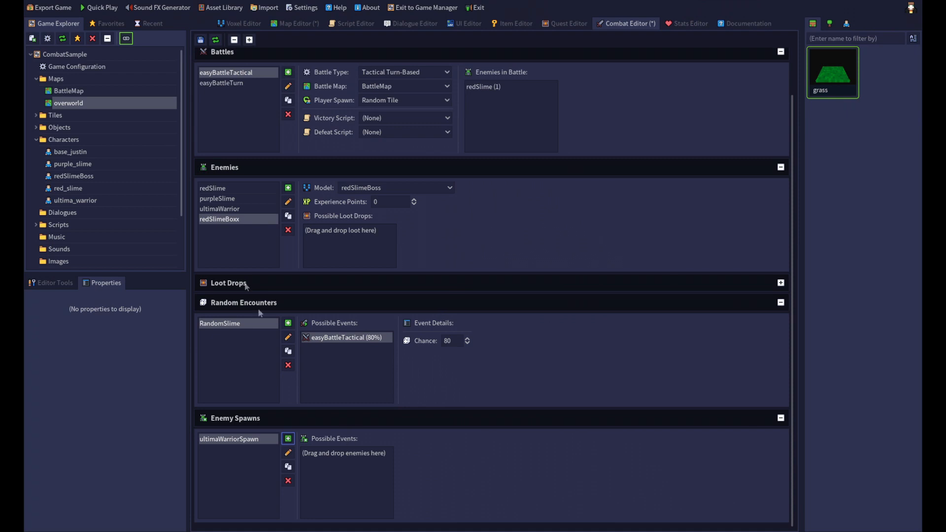
Add the ultimaWarrior enemy to ultimaWarriorSpawn's possible events, set its timer to 0.5, and save the combat settings
{"action": "left_click", "coordinate": [229, 208]}
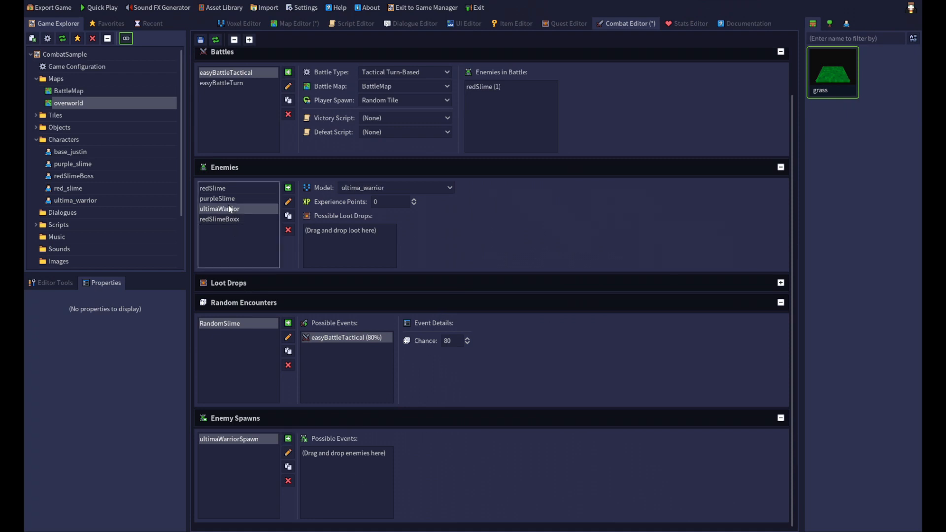
{"action": "left_click_drag", "start_coordinate": [229, 208], "coordinate": [317, 468]}
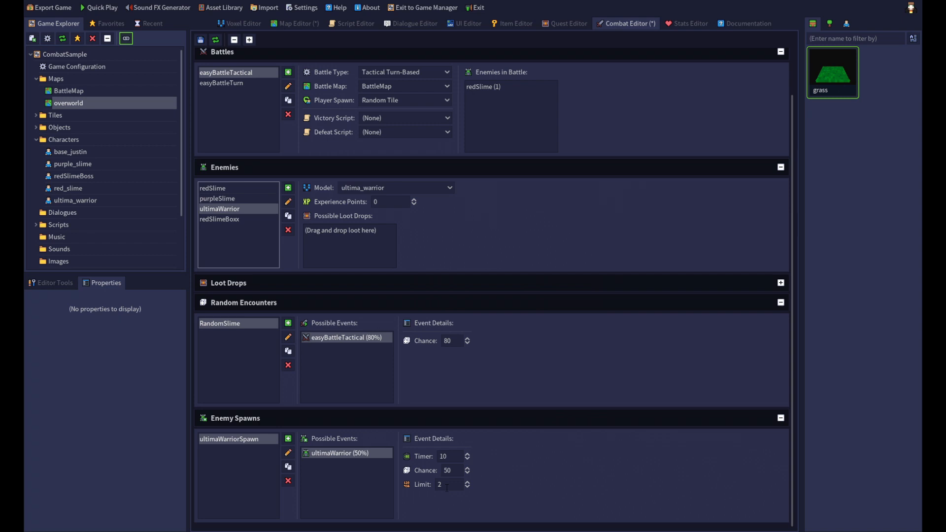
{"action": "double_click", "coordinate": [443, 456]}
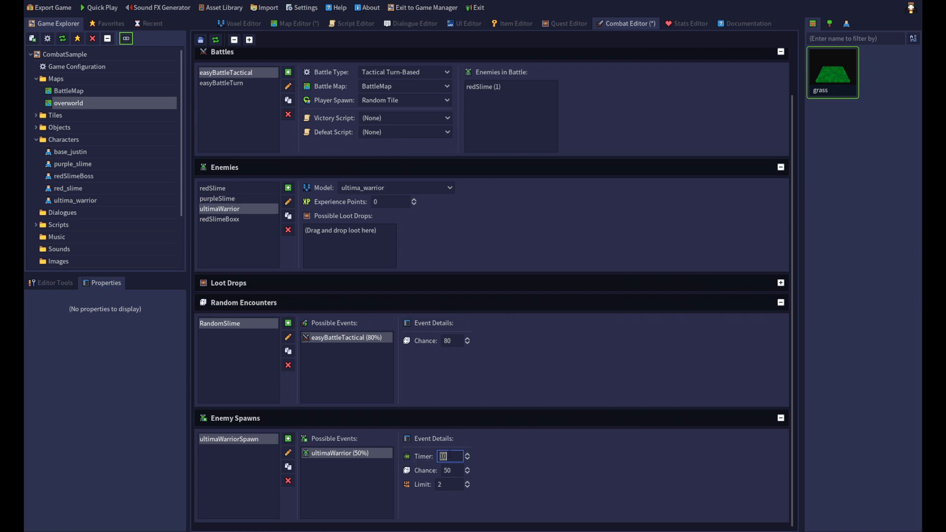
{"action": "type", "text": ".5"}
{"action": "key", "text": "BackSpace"}
{"action": "key", "text": "BackSpace"}
{"action": "type", "text": "0.5"}
{"action": "left_click", "coordinate": [453, 469]}
{"action": "left_click", "coordinate": [201, 39]}
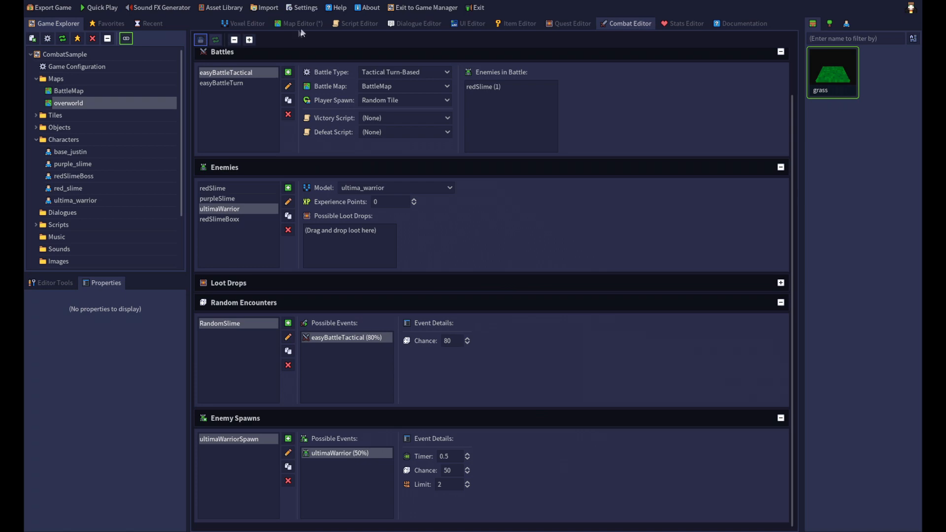
Assign ultimaWarriorSpawn as the enemy spawn of the overworld map's SpawnGroup and save the map
{"action": "left_click", "coordinate": [297, 23]}
{"action": "left_click", "coordinate": [147, 413]}
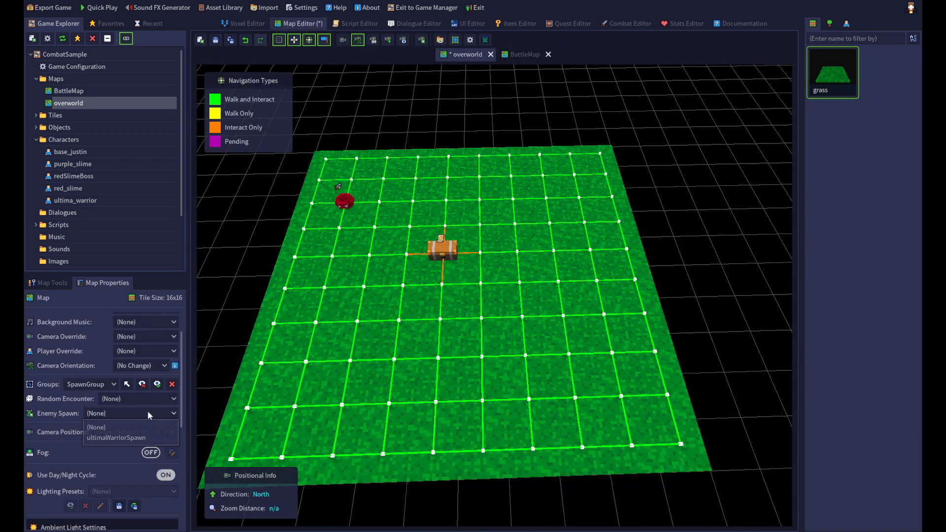
{"action": "left_click", "coordinate": [128, 438]}
{"action": "left_click", "coordinate": [215, 39]}
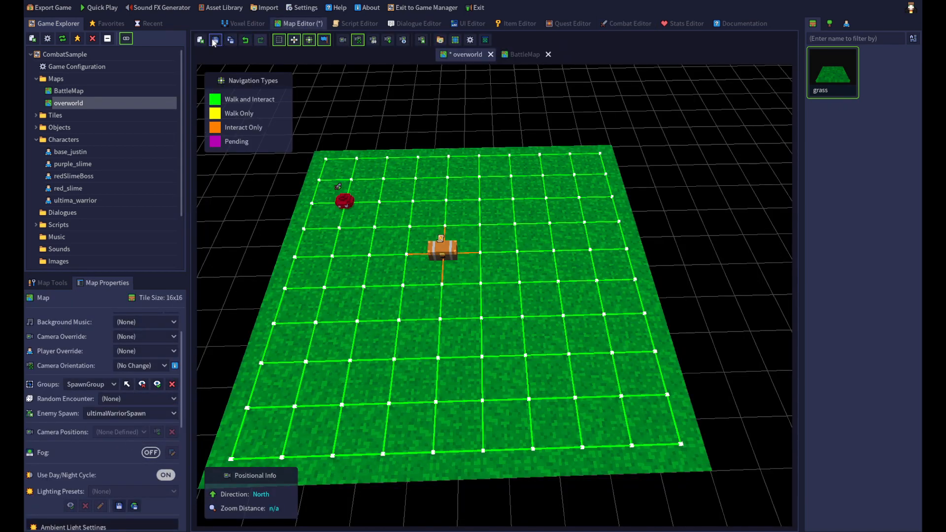
Playtest the game by walking around the spawn area near the spawned warriors, and quit
{"action": "left_click", "coordinate": [102, 8]}
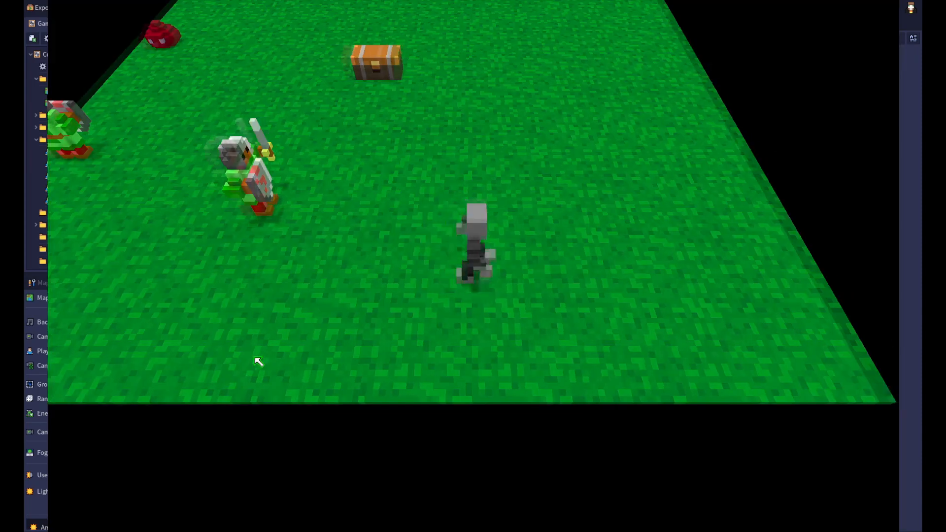
{"action": "key", "text": "d"}
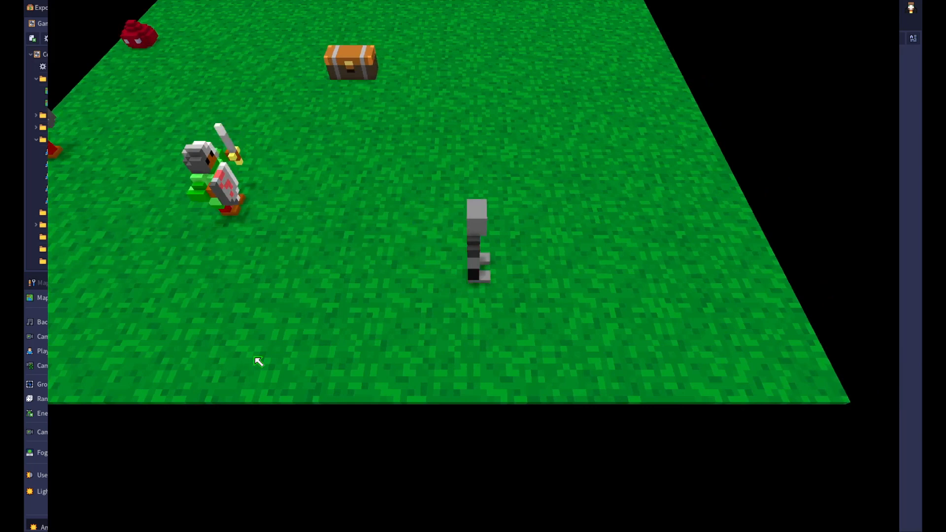
{"action": "key", "text": "a"}
{"action": "key", "text": "w"}
{"action": "key", "text": "a"}
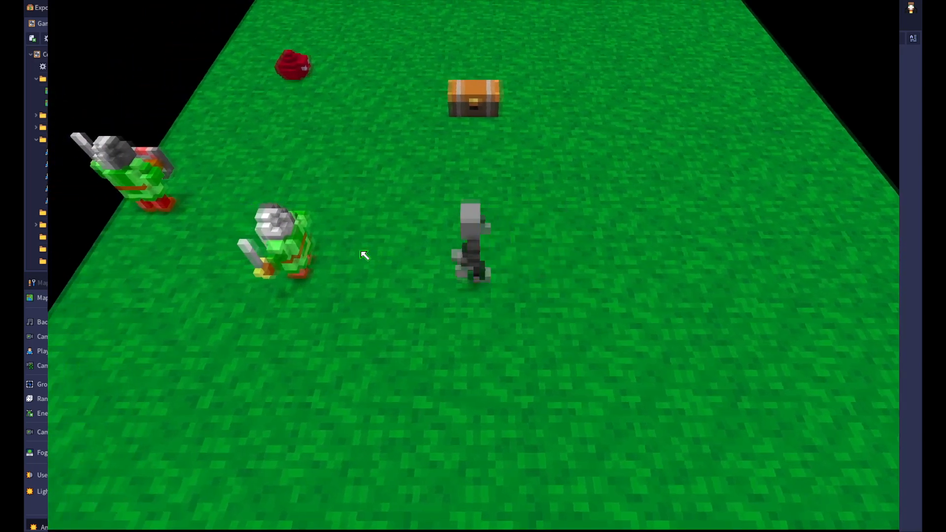
{"action": "key", "text": "a"}
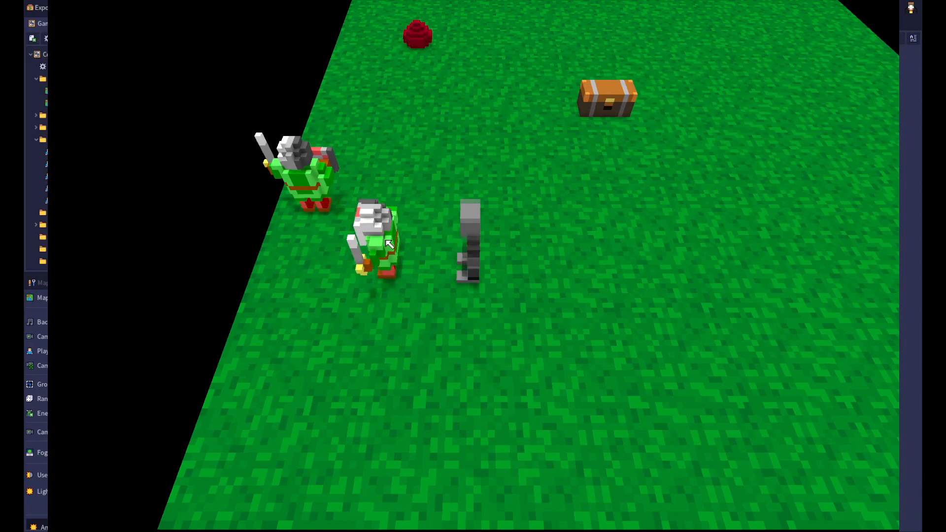
{"action": "key", "text": "s"}
{"action": "key", "text": "d"}
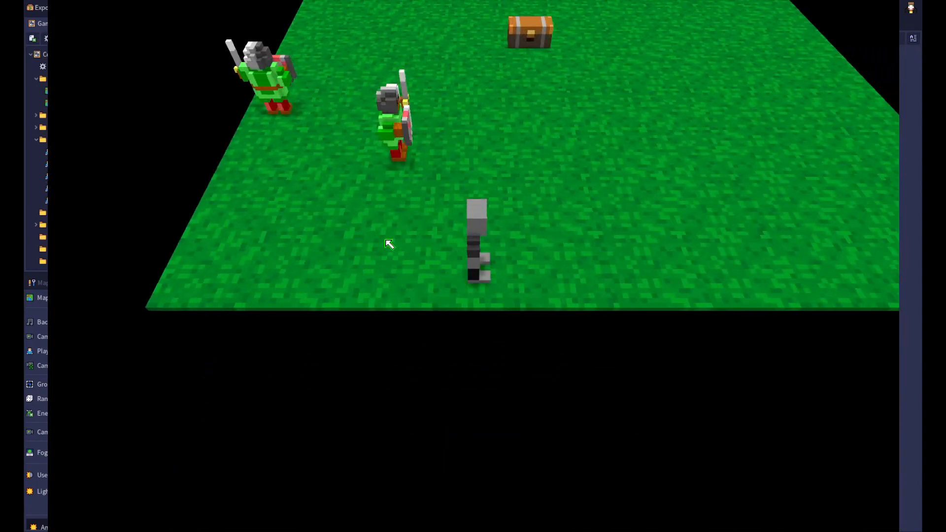
{"action": "key", "text": "w"}
{"action": "key", "text": "d"}
{"action": "key", "text": "w"}
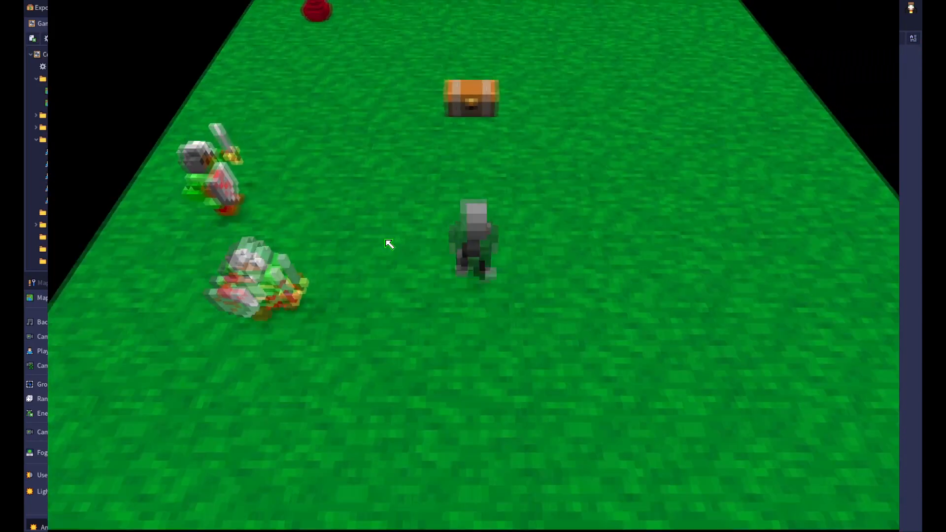
{"action": "key", "text": "s"}
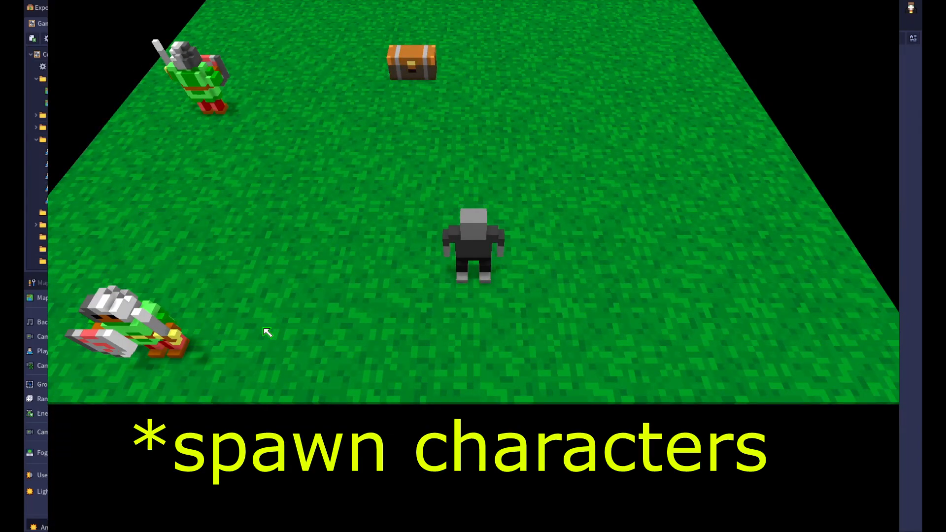
{"action": "key", "text": "a"}
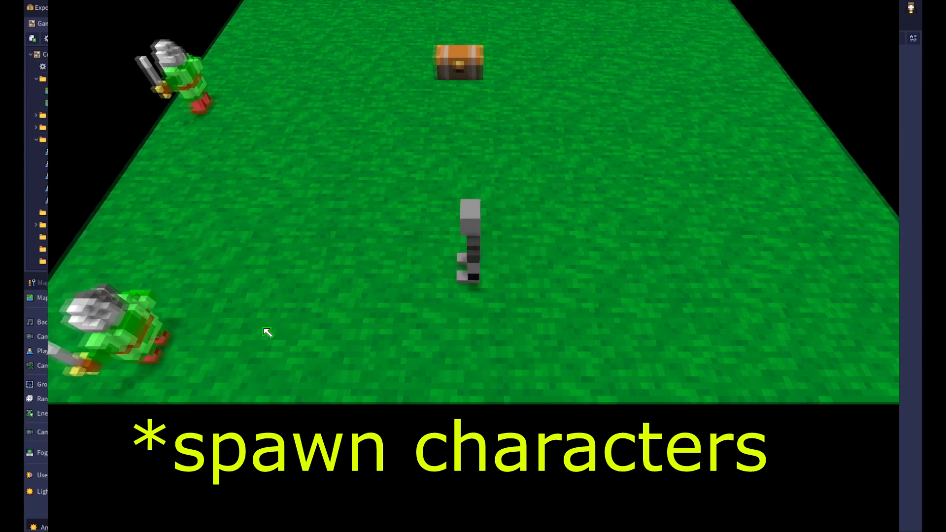
{"action": "key", "text": "a"}
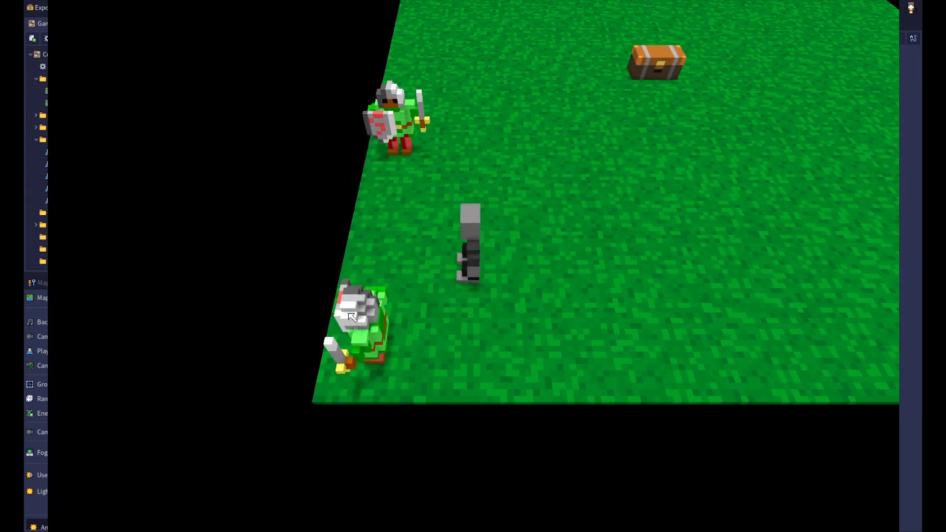
{"action": "key", "text": "d"}
{"action": "key", "text": "d"}
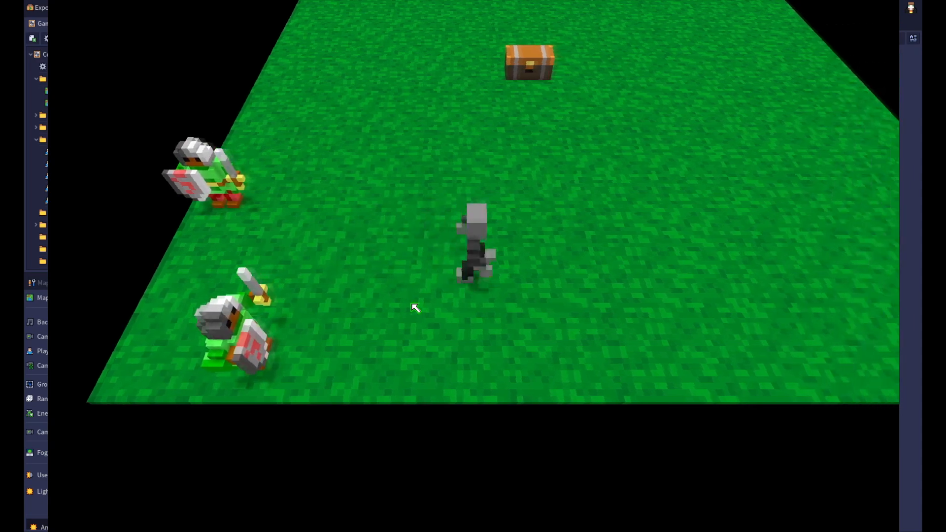
{"action": "key", "text": "Escape"}
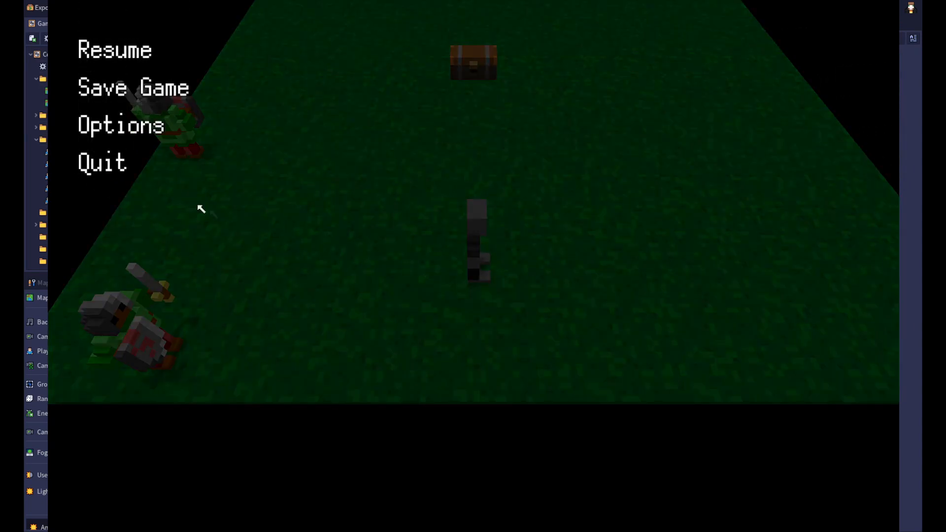
{"action": "left_click", "coordinate": [129, 164]}
{"action": "left_click", "coordinate": [429, 279]}
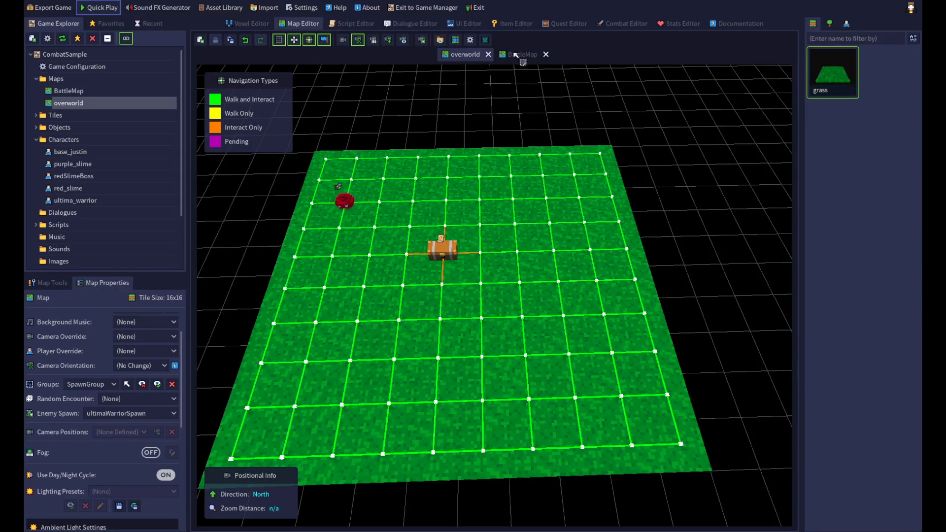
Set the ultimaWarrior spawn event's timer to 10 in the Combat Editor and expand the Loot Drops section
{"action": "left_click", "coordinate": [616, 25]}
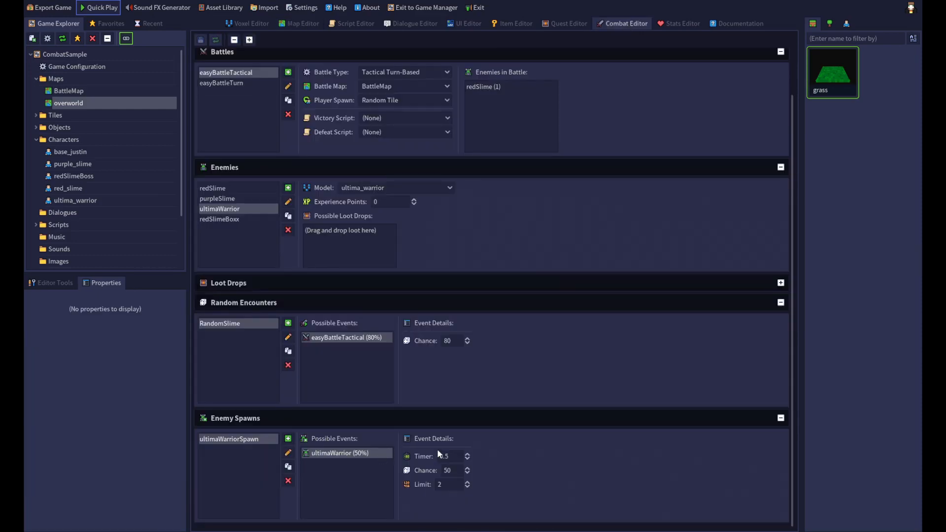
{"action": "double_click", "coordinate": [450, 455]}
{"action": "type", "text": "10"}
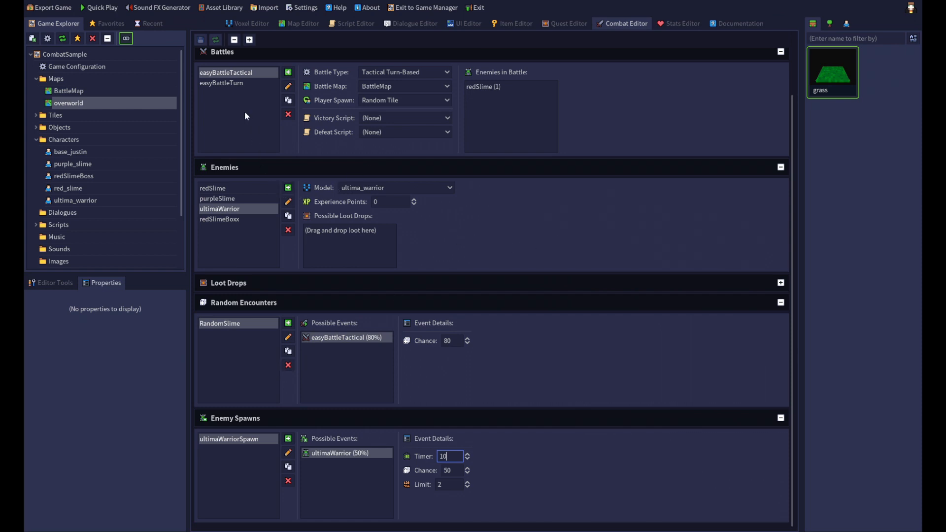
{"action": "scroll", "coordinate": [245, 111], "scroll_direction": "up", "scroll_amount": 2}
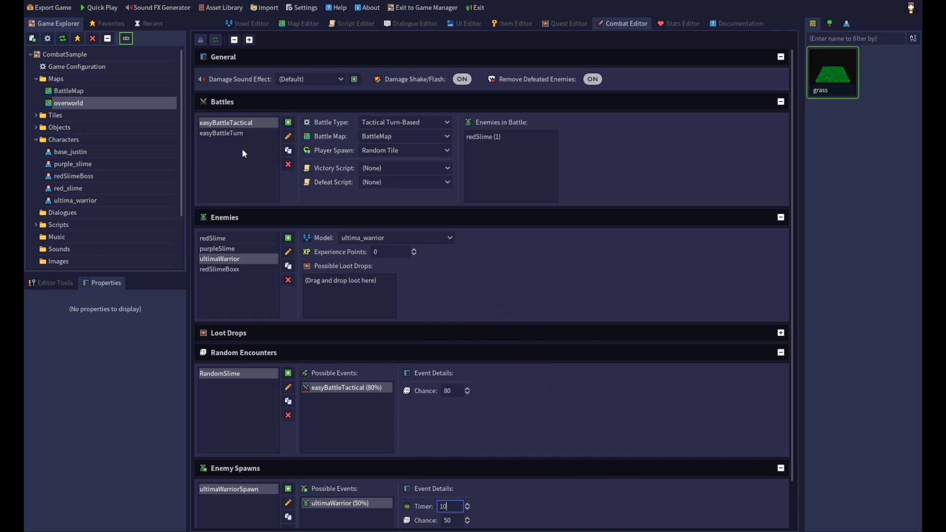
{"action": "scroll", "coordinate": [241, 149], "scroll_direction": "down", "scroll_amount": 1}
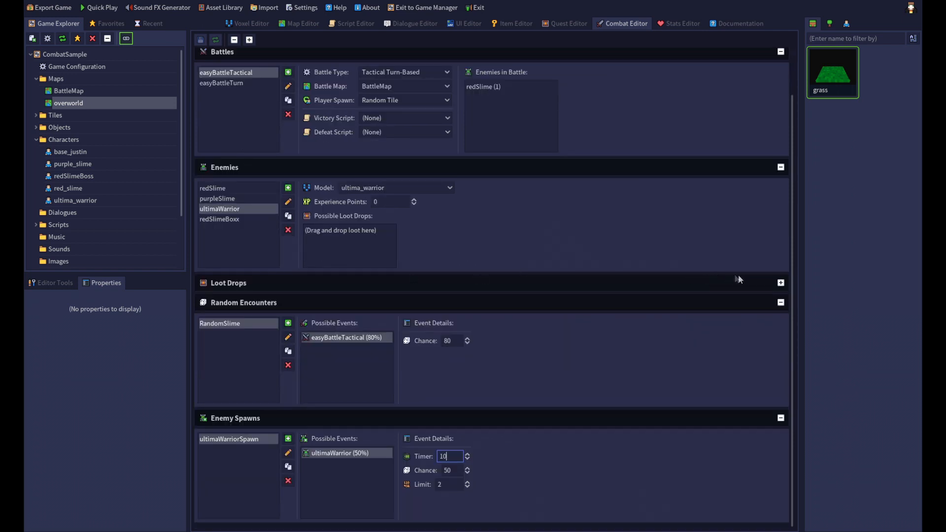
{"action": "left_click", "coordinate": [780, 283]}
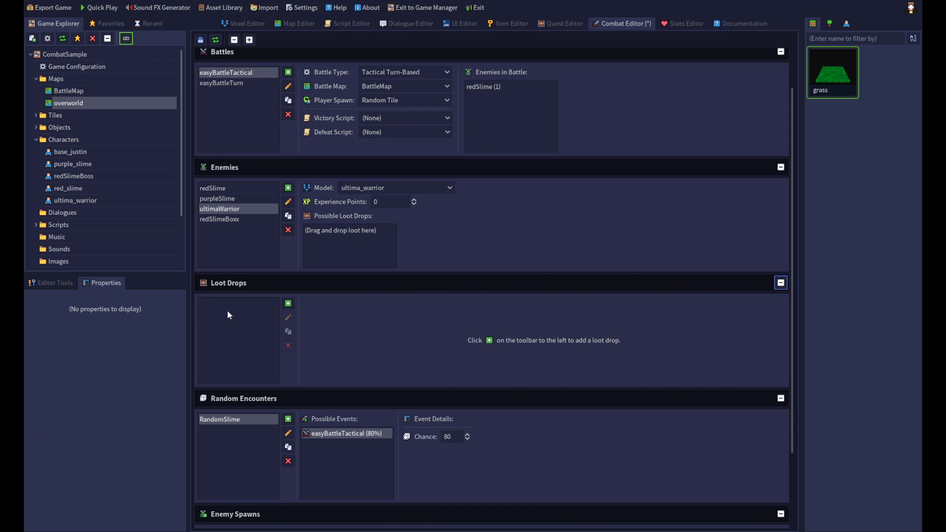
Add an item named "Money, money, money" in the Item Editor
{"action": "left_click", "coordinate": [506, 27]}
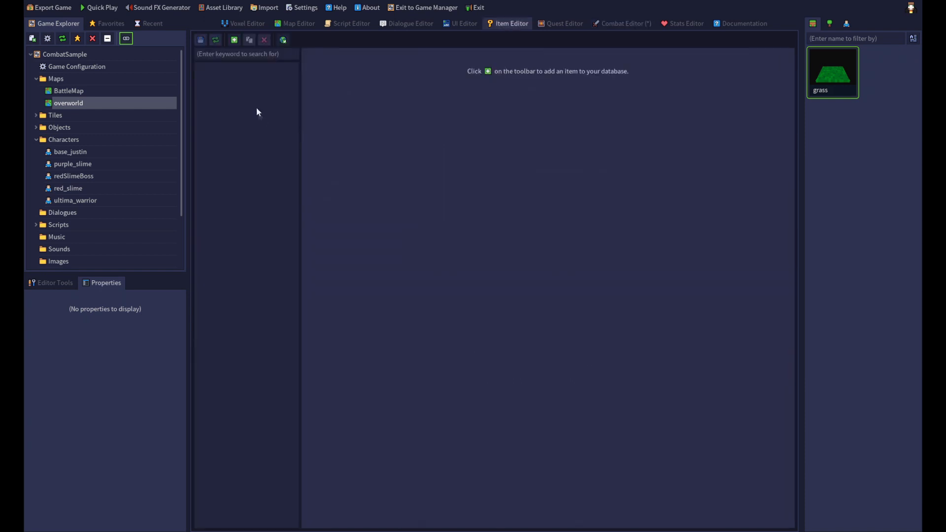
{"action": "left_click", "coordinate": [214, 8]}
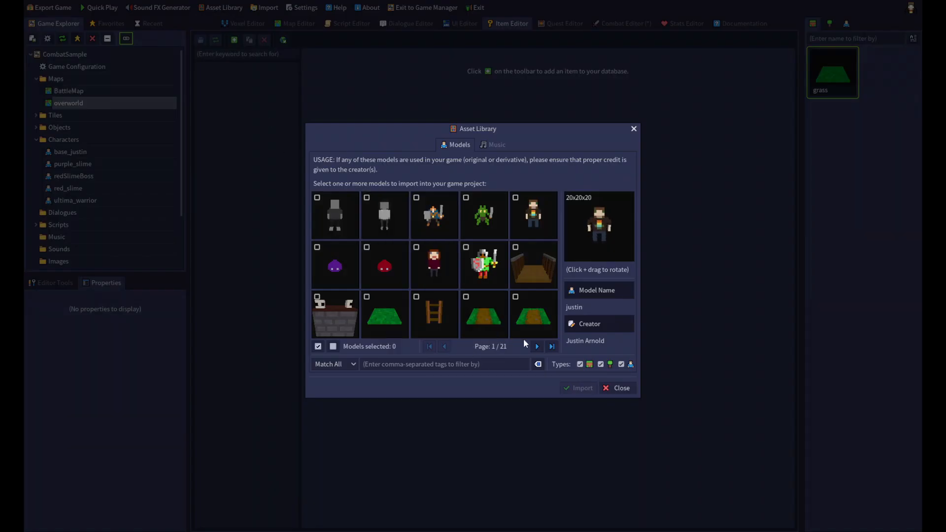
{"action": "left_click", "coordinate": [634, 129]}
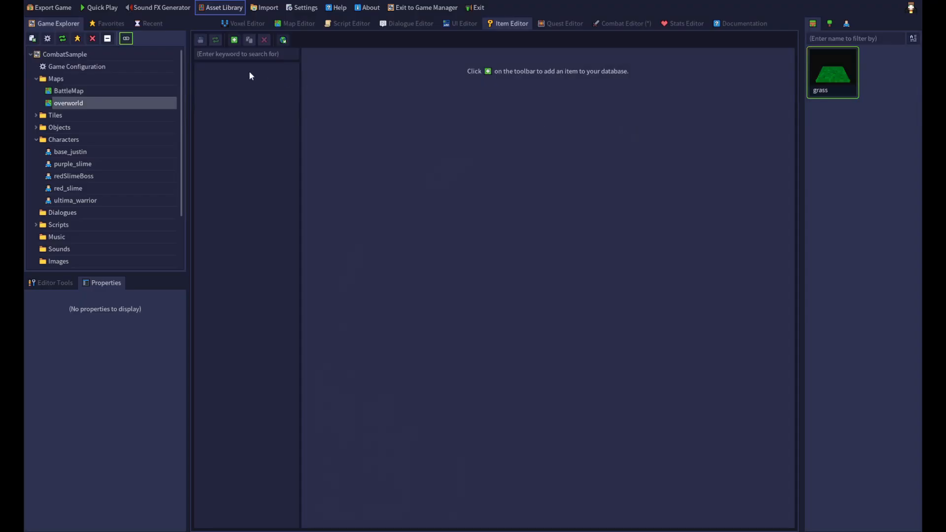
{"action": "left_click", "coordinate": [235, 42]}
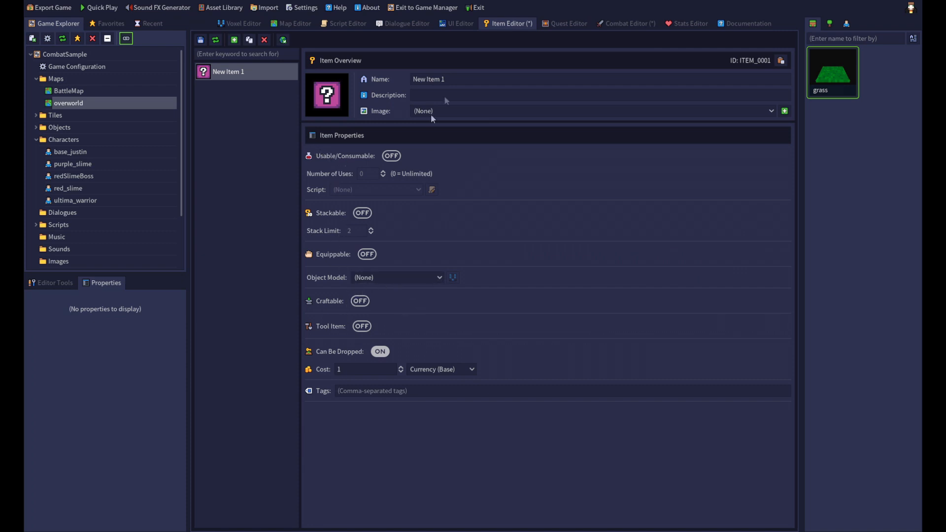
{"action": "left_click_drag", "start_coordinate": [463, 81], "coordinate": [377, 77]}
{"action": "type", "text": "Money,money"}
{"action": "key", "text": "BackSpace"}
{"action": "key", "text": "BackSpace"}
{"action": "key", "text": "BackSpace"}
{"action": "key", "text": "BackSpace"}
{"action": "key", "text": "BackSpace"}
{"action": "type", "text": "money, money"}
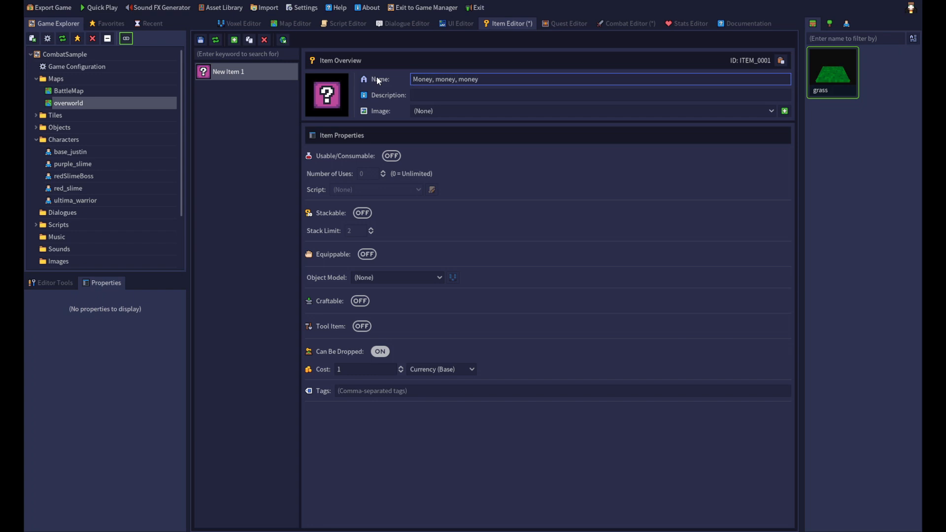
Give the money item the description "Mr Krabs likes money" and save the item database
{"action": "left_click", "coordinate": [422, 96]}
{"action": "type", "text": "Mr"}
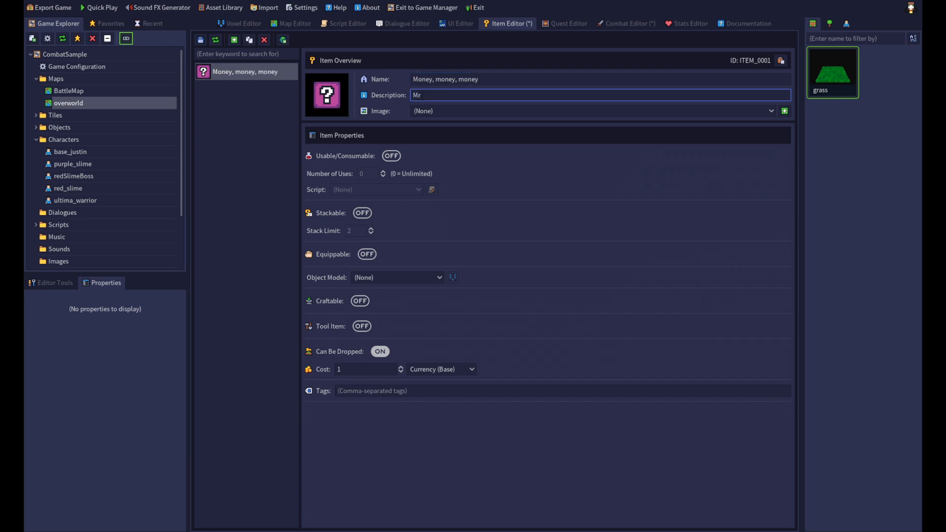
{"action": "type", "text": " Krabs likes money"}
{"action": "left_click", "coordinate": [211, 41]}
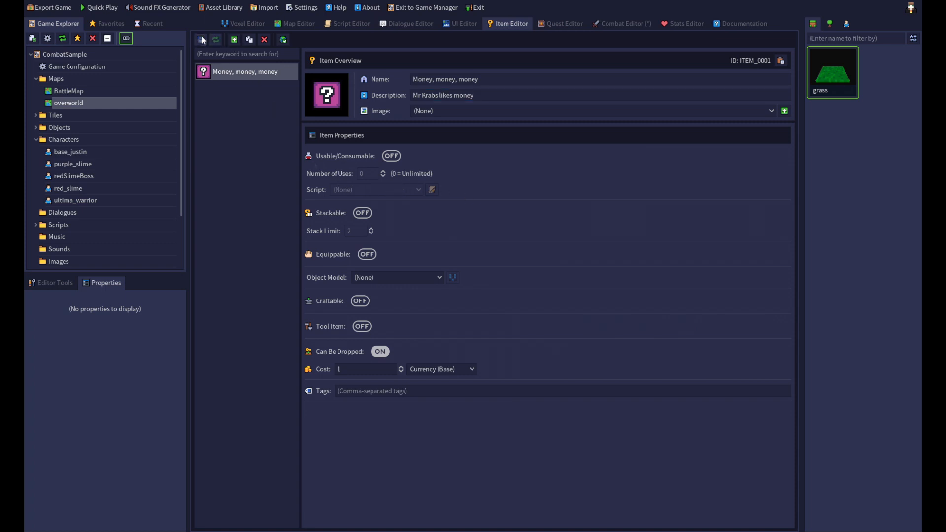
Add a loot drop named EasyLoot in the Combat Editor
{"action": "left_click", "coordinate": [619, 23]}
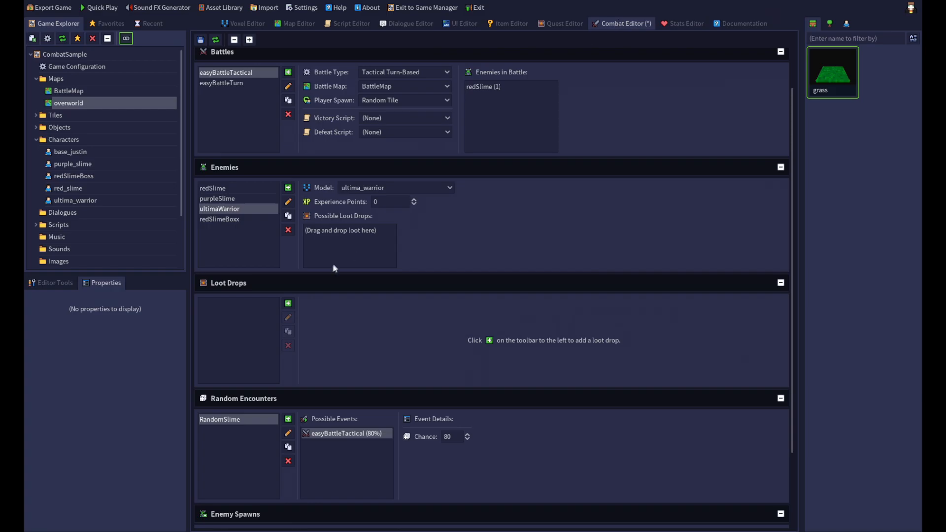
{"action": "left_click", "coordinate": [289, 303]}
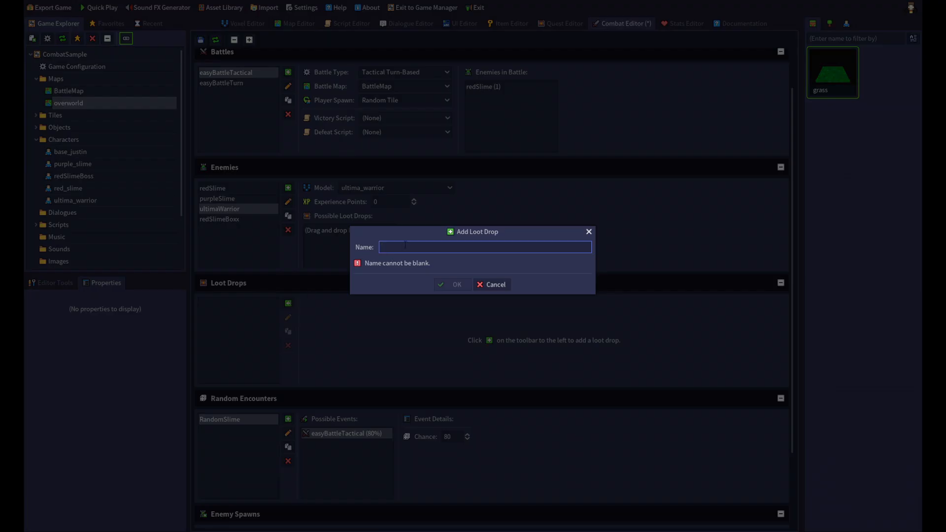
{"action": "type", "text": "EasyLoot"}
{"action": "left_click", "coordinate": [440, 288]}
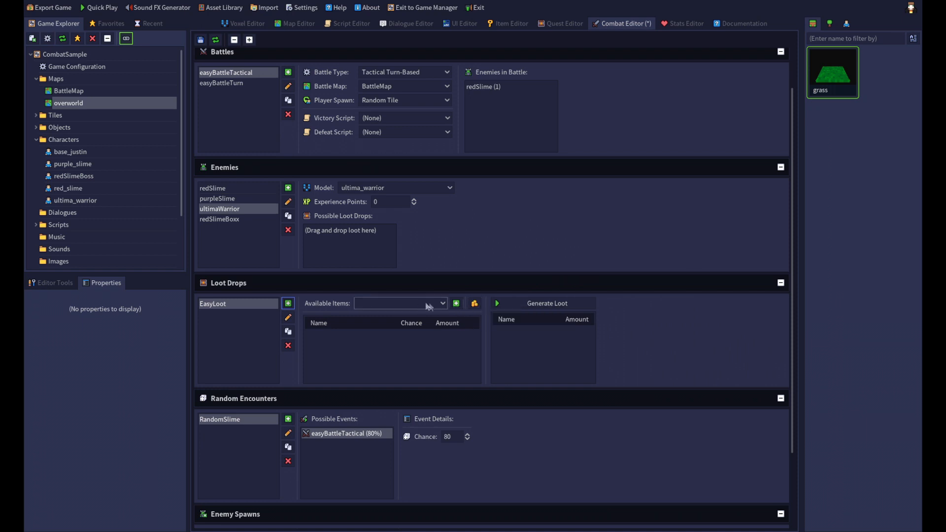
Choose "Money, money, money" as the available item for EasyLoot and add a currency entry to the loot drop
{"action": "left_click", "coordinate": [412, 301]}
{"action": "left_click", "coordinate": [411, 318]}
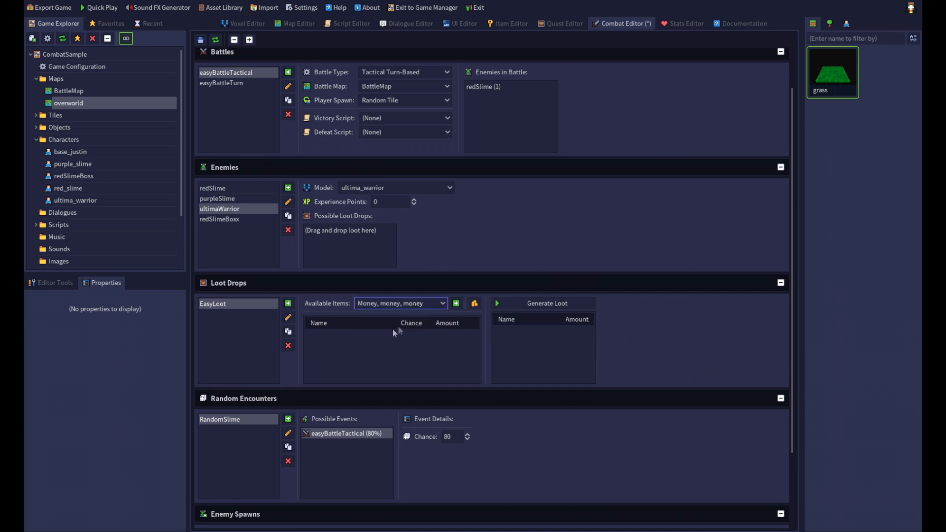
{"action": "left_click", "coordinate": [475, 304]}
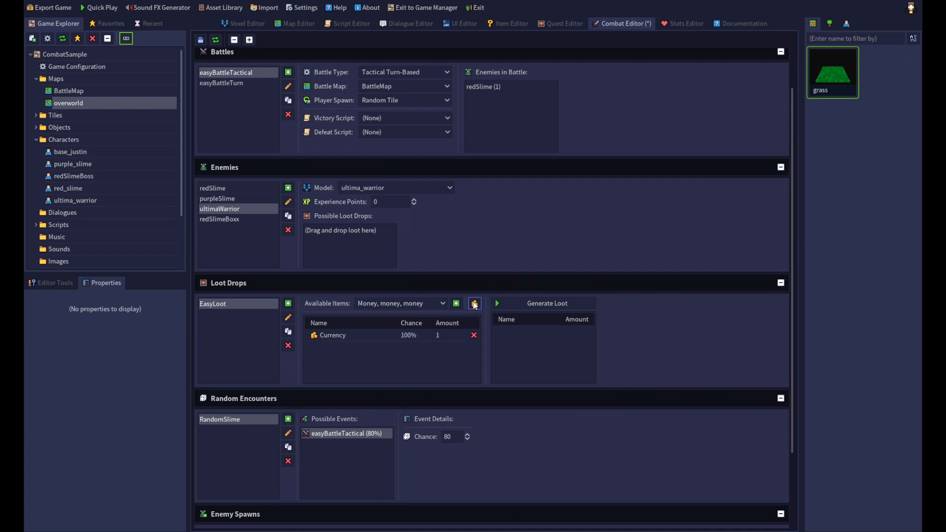
Select the currency entry in the EasyLoot drop and generate test loot from it
{"action": "left_click", "coordinate": [332, 336]}
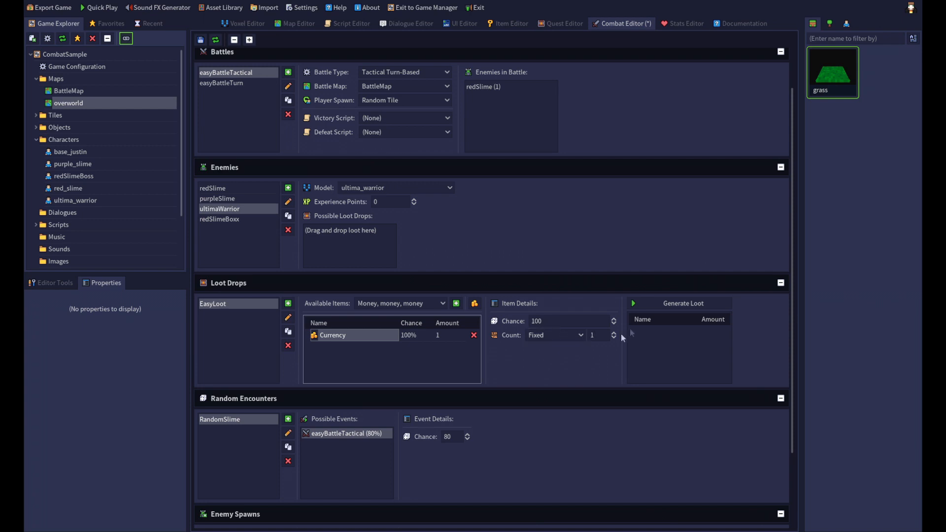
{"action": "left_click", "coordinate": [673, 306]}
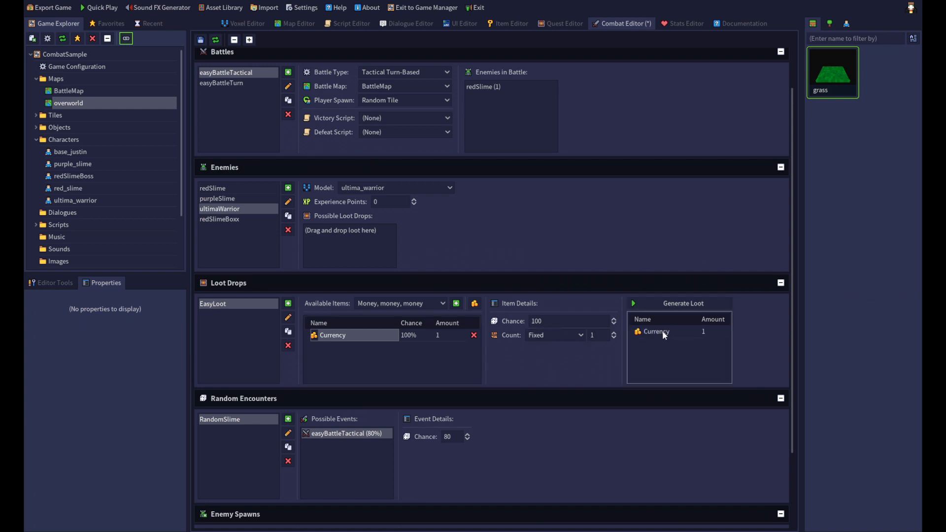
{"action": "left_click", "coordinate": [677, 304]}
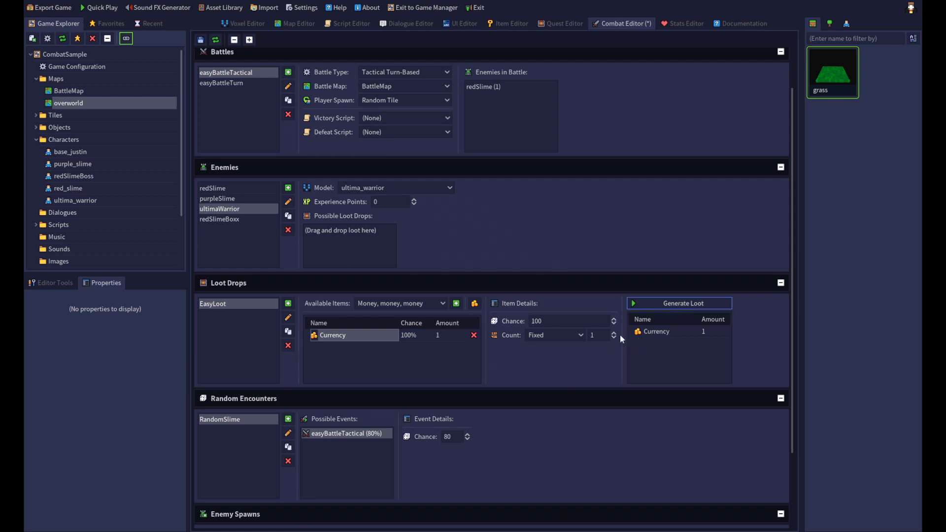
{"action": "left_click", "coordinate": [580, 337]}
{"action": "left_click", "coordinate": [581, 337]}
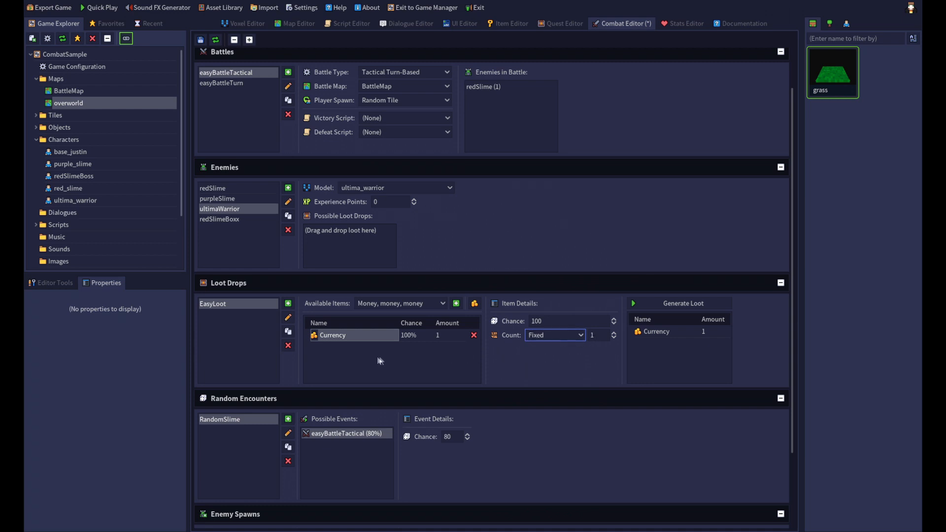
{"action": "left_click", "coordinate": [361, 336]}
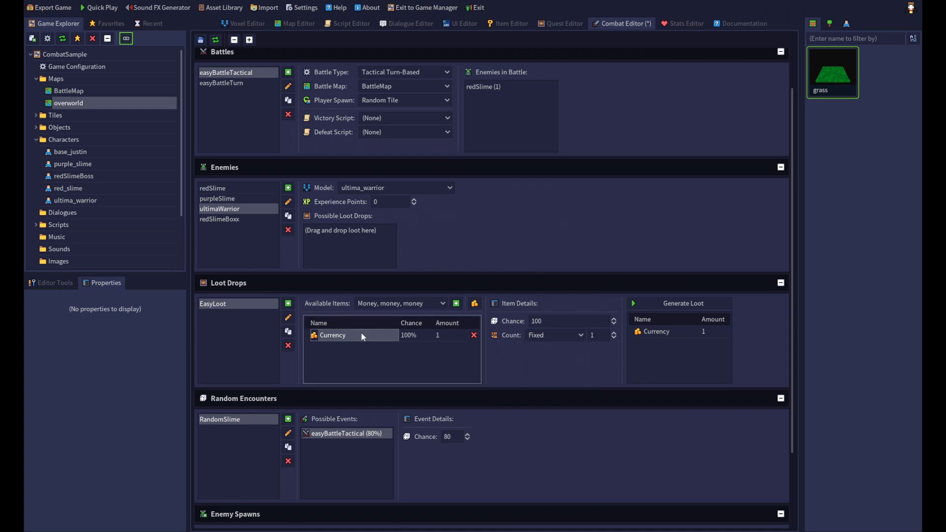
Check the base currency's settings in the Stats Editor and return to the Combat Editor
{"action": "scroll", "coordinate": [353, 385], "scroll_direction": "down", "scroll_amount": 3}
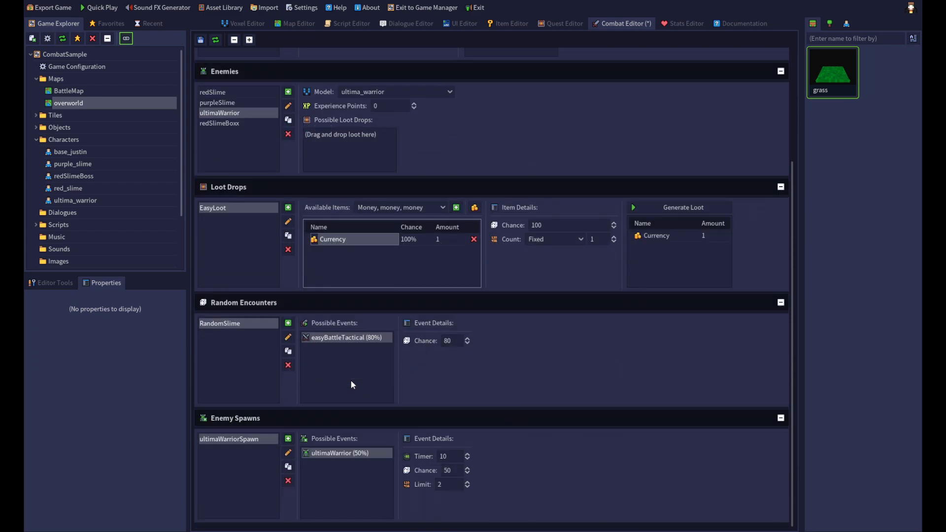
{"action": "scroll", "coordinate": [351, 380], "scroll_direction": "up", "scroll_amount": 5}
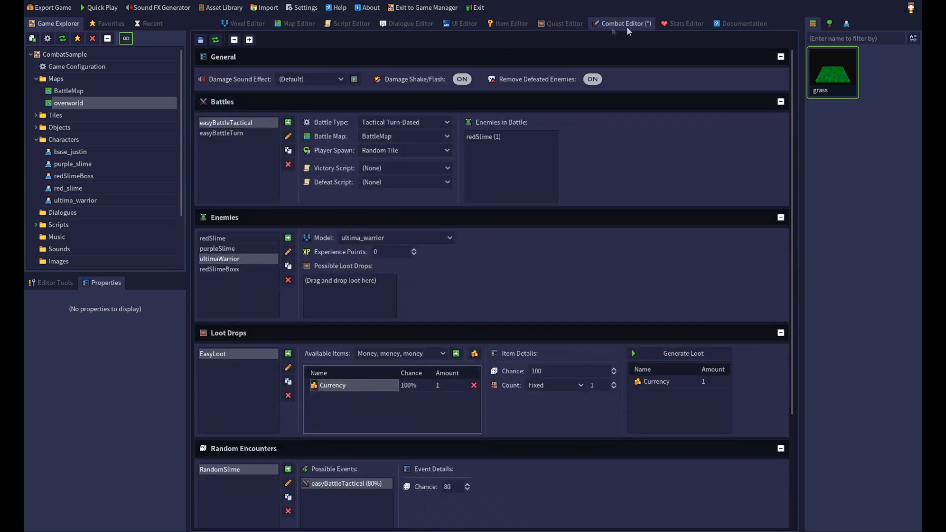
{"action": "left_click", "coordinate": [681, 23]}
{"action": "scroll", "coordinate": [307, 250], "scroll_direction": "down", "scroll_amount": 6}
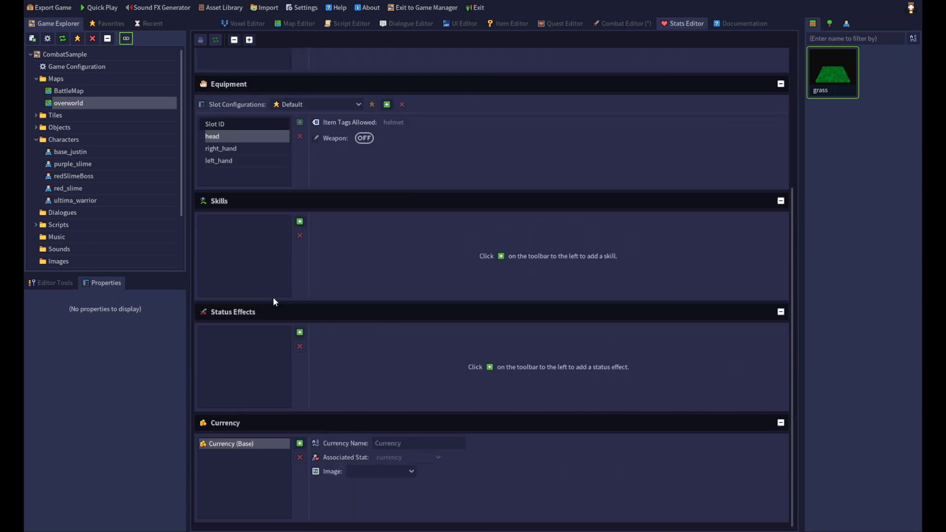
{"action": "left_click", "coordinate": [253, 460]}
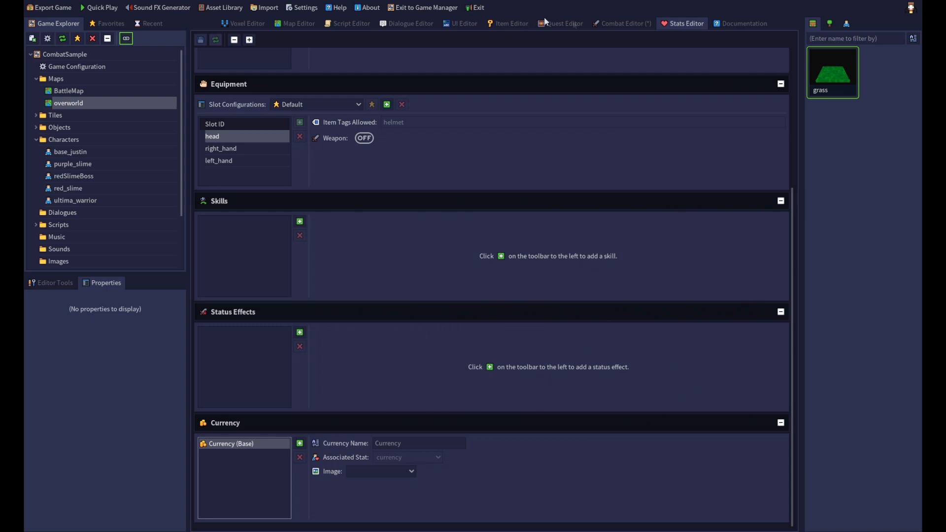
{"action": "left_click", "coordinate": [615, 23]}
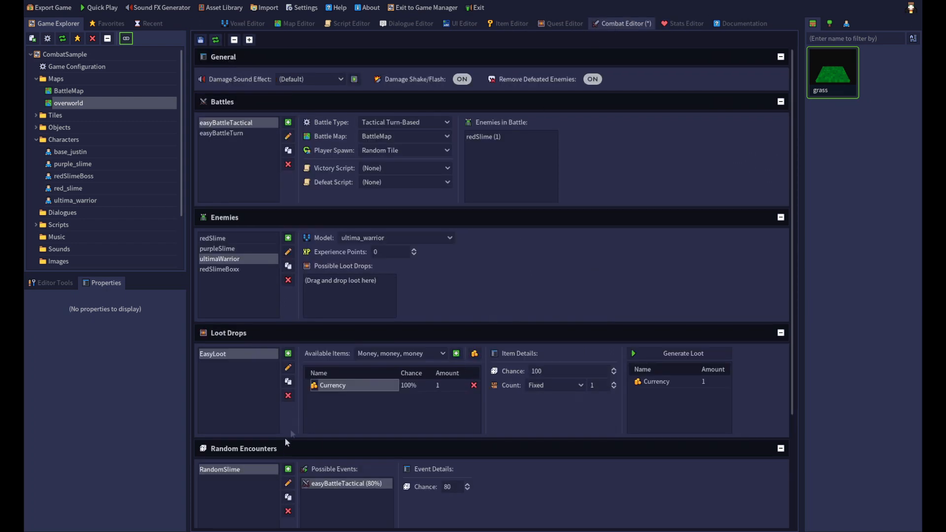
Set EasyLoot's currency count to 15 and, after a test loot generation, save the combat settings
{"action": "double_click", "coordinate": [599, 385]}
{"action": "type", "text": "15"}
{"action": "left_click", "coordinate": [666, 397]}
{"action": "left_click", "coordinate": [666, 354]}
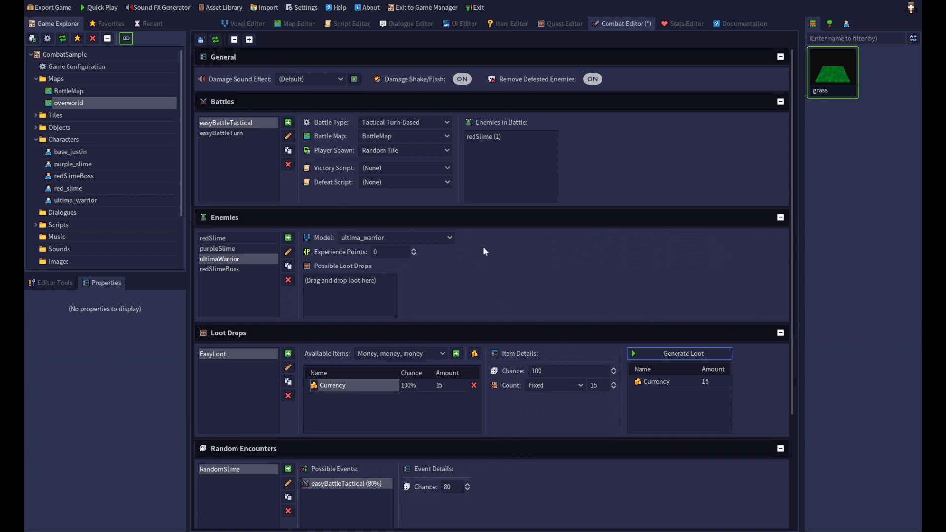
{"action": "left_click", "coordinate": [201, 43]}
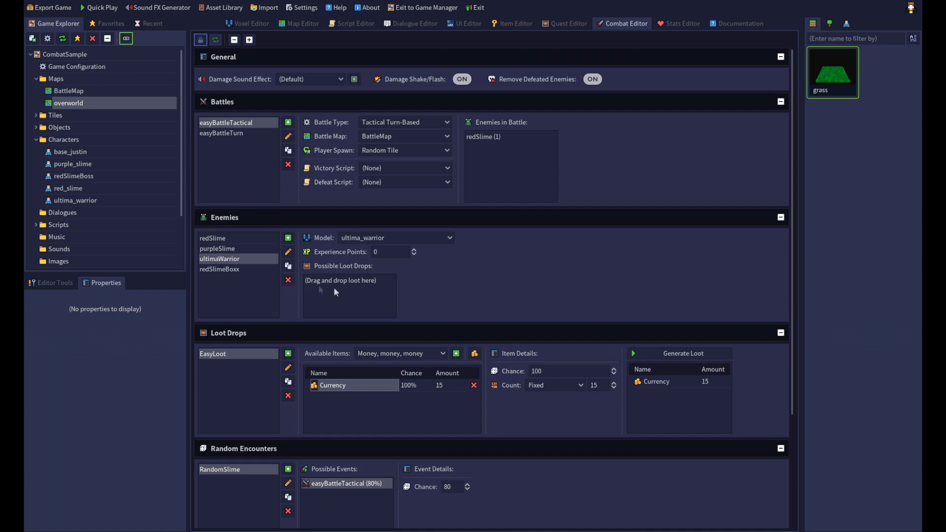
Assign EasyLoot to the redSlime enemy as a possible loot drop with a 100% chance and save
{"action": "left_click", "coordinate": [231, 239]}
{"action": "left_click_drag", "start_coordinate": [221, 354], "coordinate": [311, 296]}
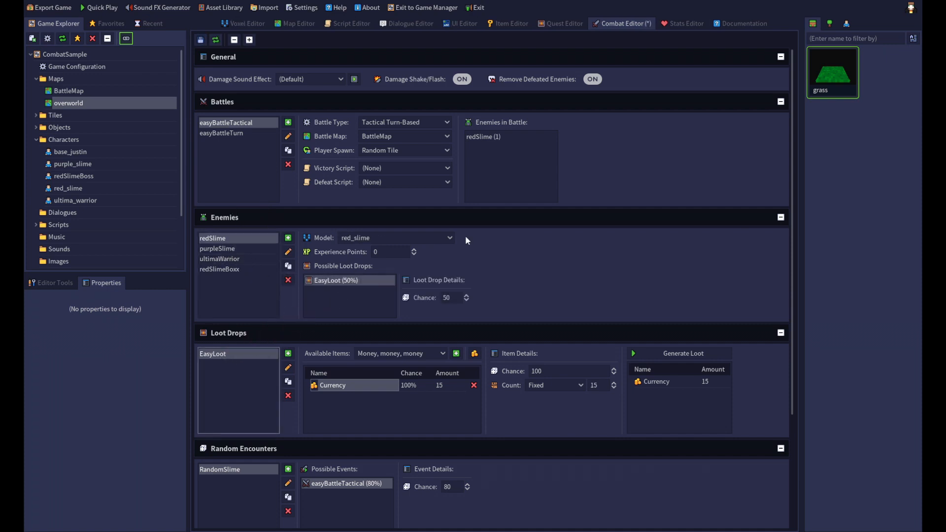
{"action": "double_click", "coordinate": [454, 298]}
{"action": "type", "text": "100"}
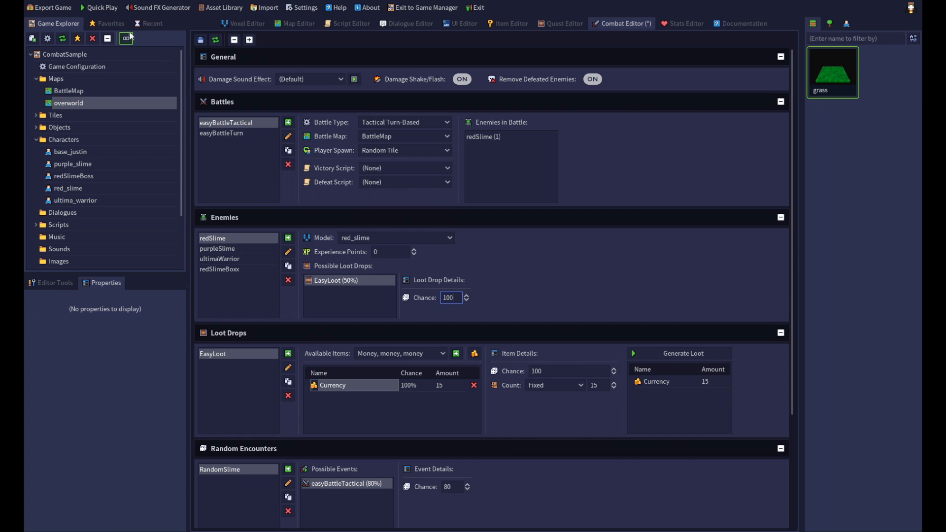
{"action": "left_click", "coordinate": [201, 40]}
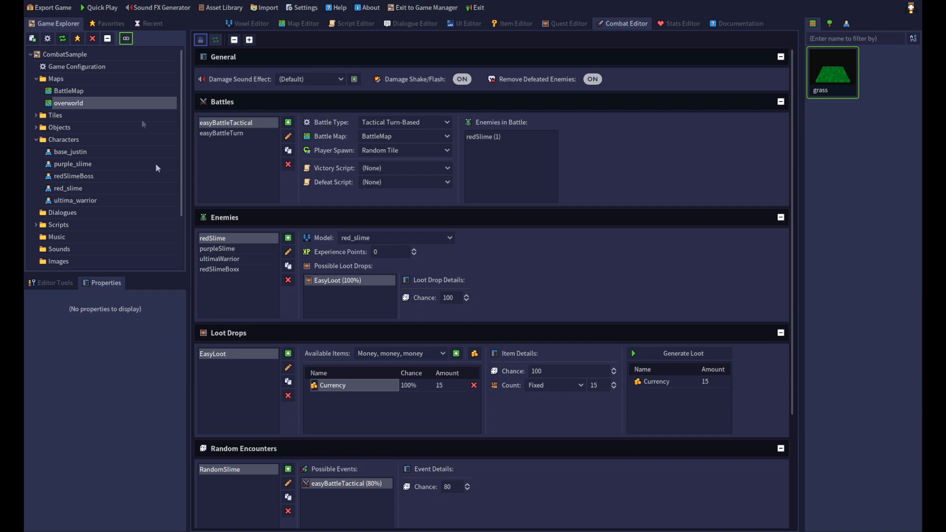
Playtest the game by interacting with the chest and attacking the Red Slime until the menu-driven battle ends
{"action": "left_click", "coordinate": [101, 8]}
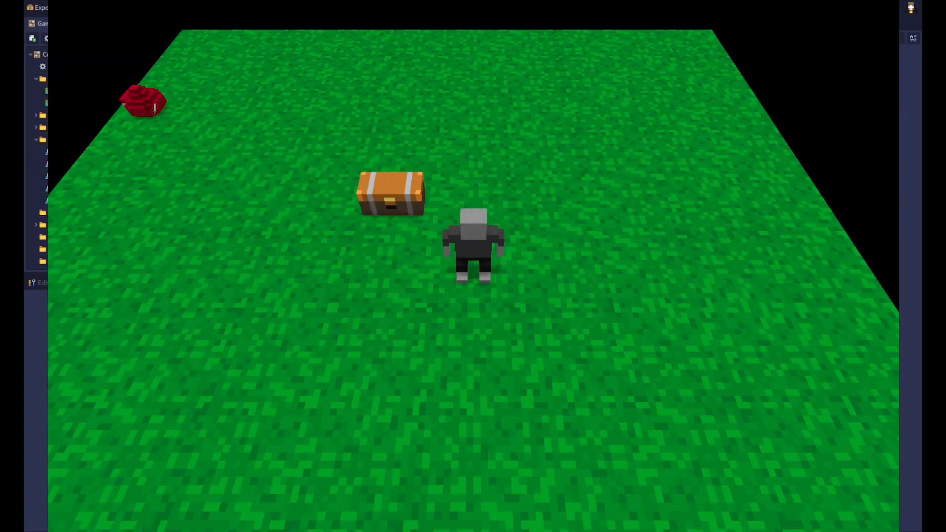
{"action": "left_click", "coordinate": [388, 200]}
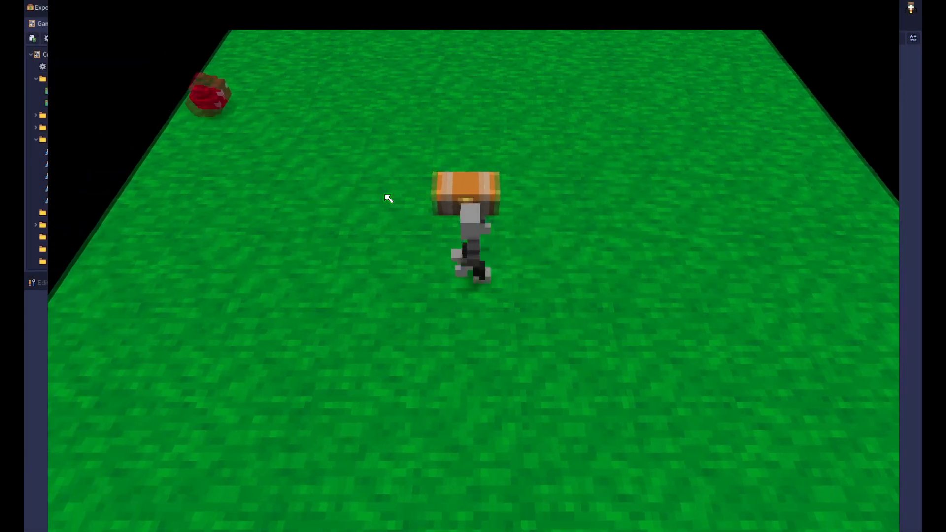
{"action": "left_click", "coordinate": [311, 498]}
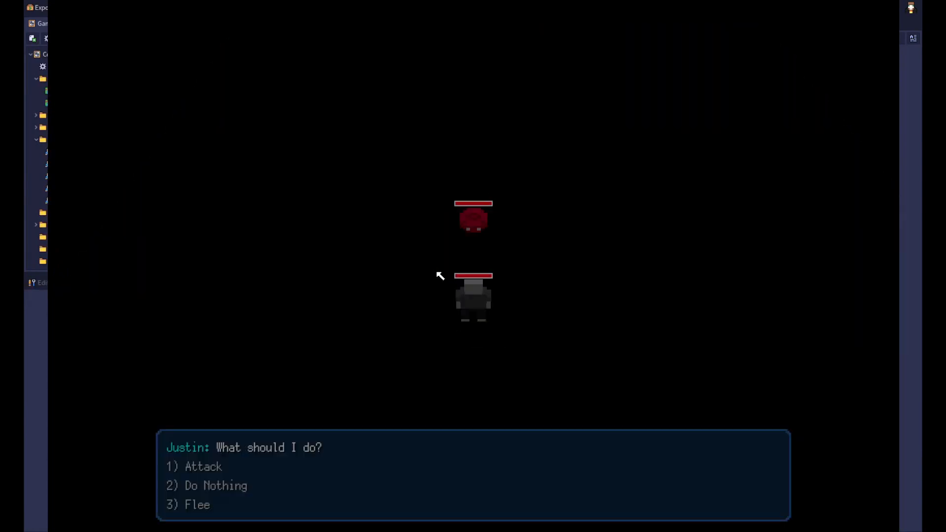
{"action": "left_click", "coordinate": [207, 468]}
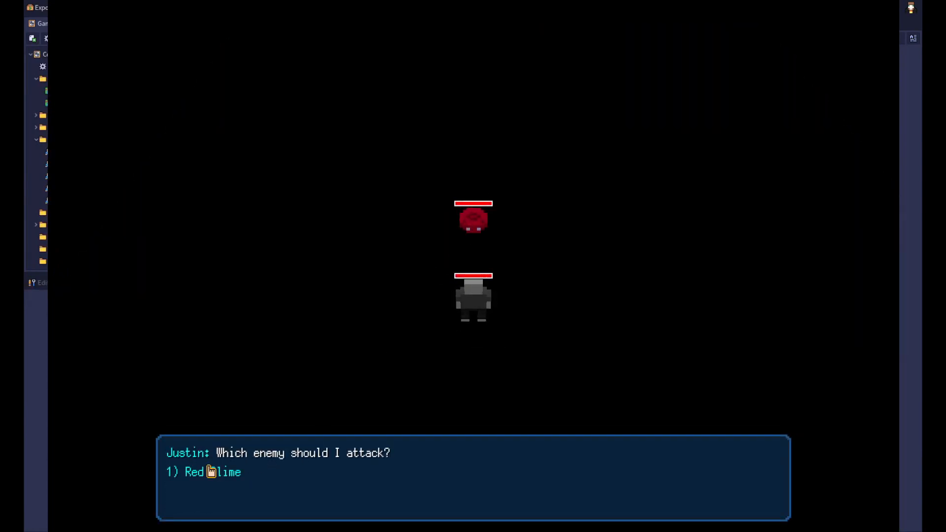
{"action": "left_click", "coordinate": [208, 468]}
{"action": "left_click", "coordinate": [211, 469]}
{"action": "left_click", "coordinate": [211, 472]}
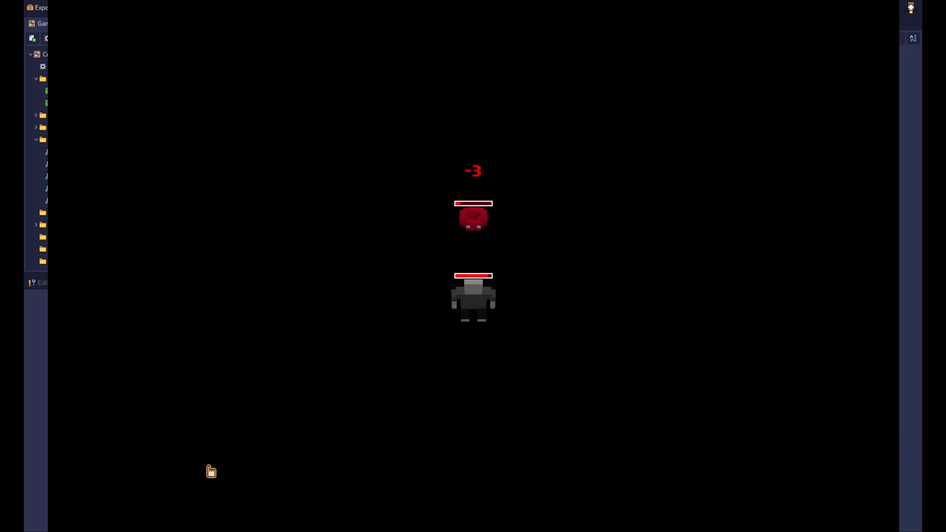
{"action": "left_click", "coordinate": [210, 469]}
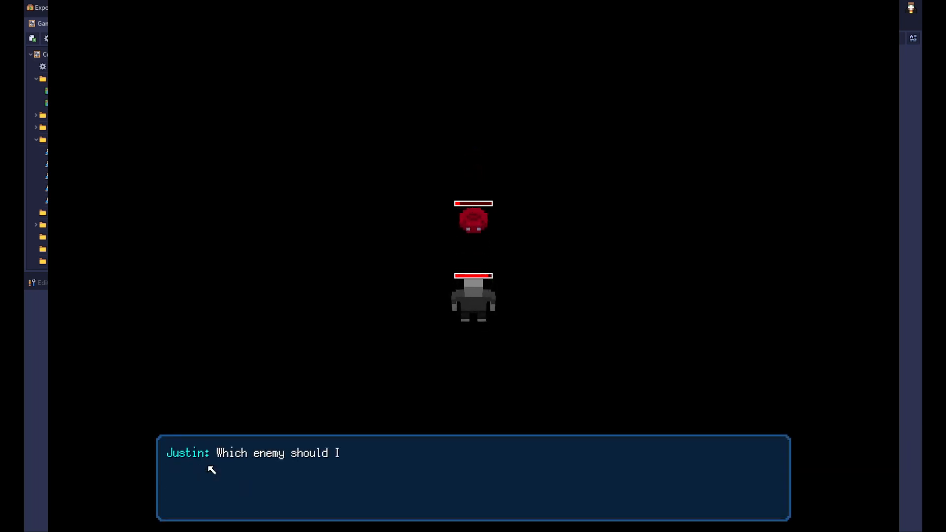
{"action": "left_click", "coordinate": [211, 472]}
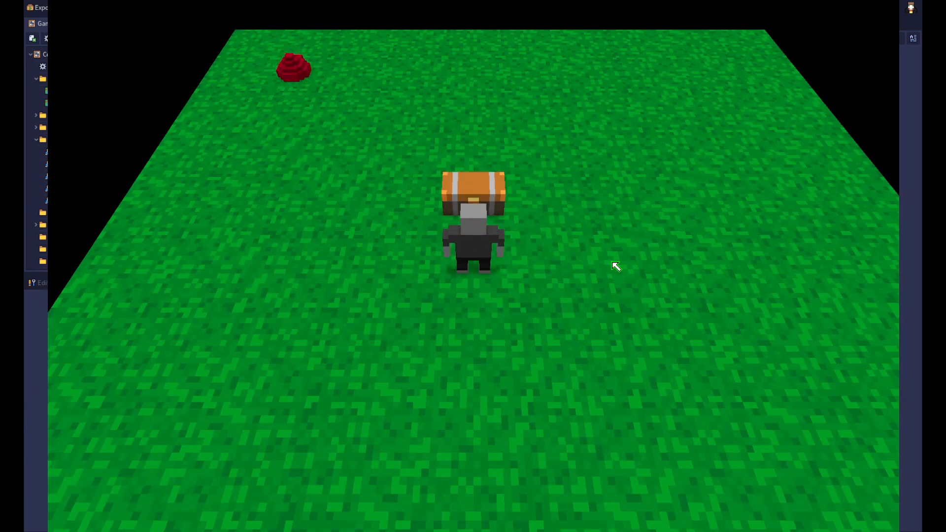
Quit the playtest from the pause screen and return to the editor
{"action": "key", "text": "Escape"}
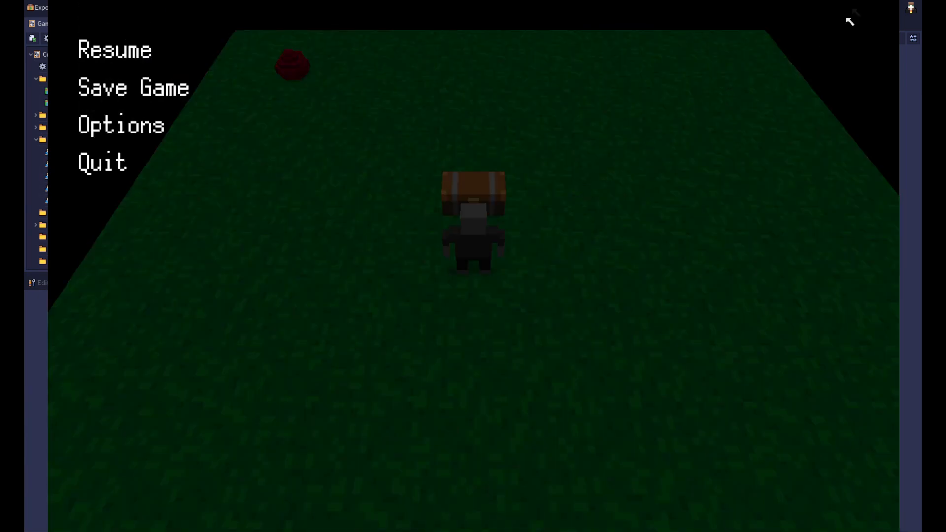
{"action": "key", "text": "Escape"}
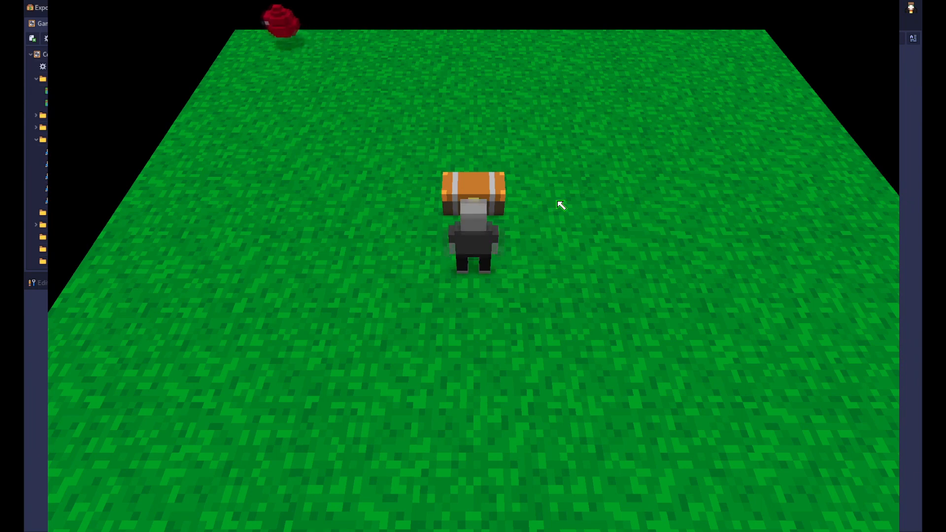
{"action": "key", "text": "Escape"}
{"action": "left_click", "coordinate": [92, 163]}
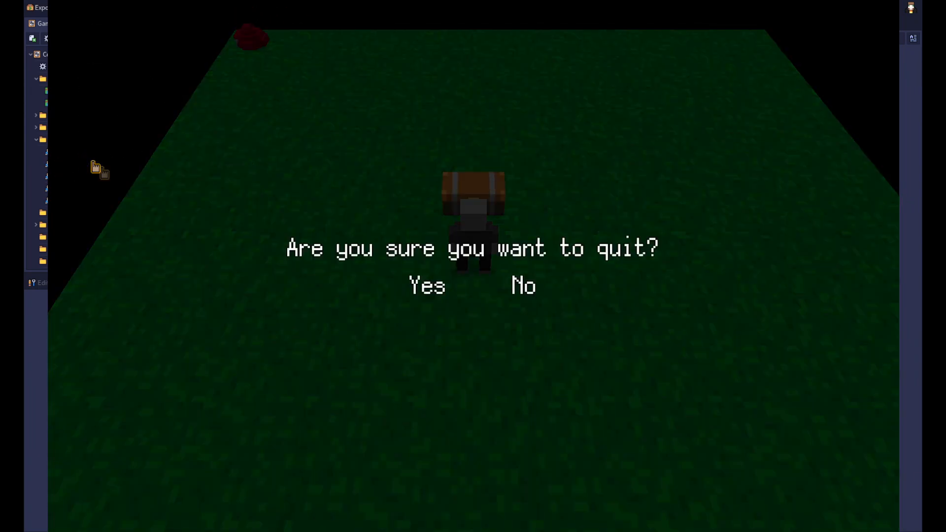
{"action": "left_click", "coordinate": [429, 287]}
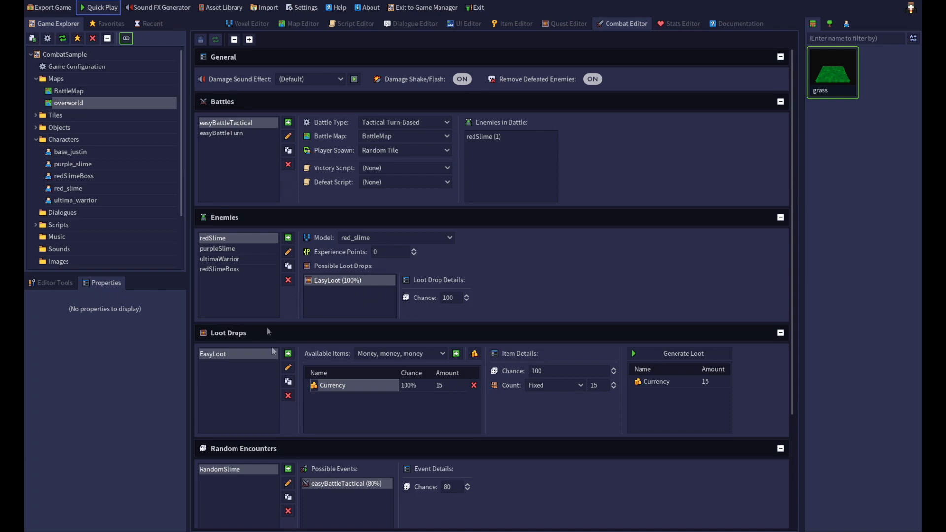
Examine the quick script attached to the chest on the overworld map and close it without editing
{"action": "scroll", "coordinate": [422, 325], "scroll_direction": "down", "scroll_amount": 3}
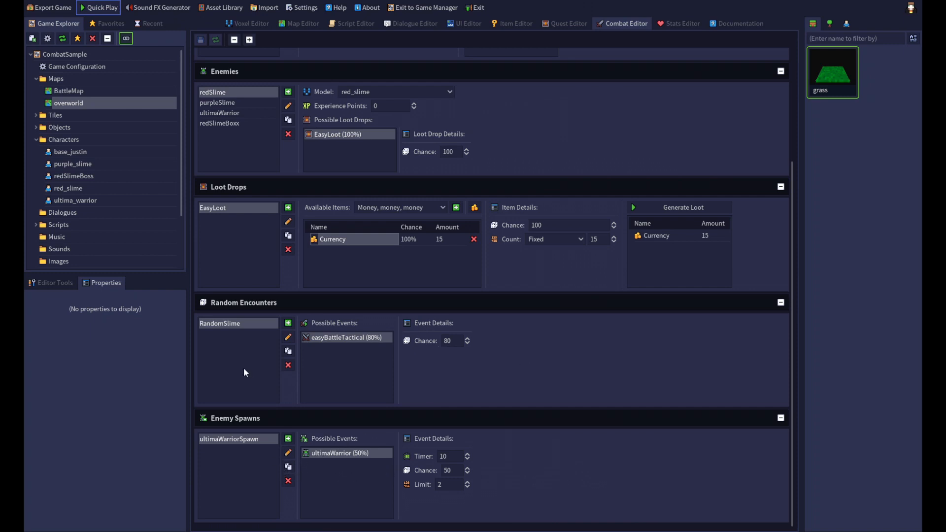
{"action": "scroll", "coordinate": [235, 364], "scroll_direction": "up", "scroll_amount": 3}
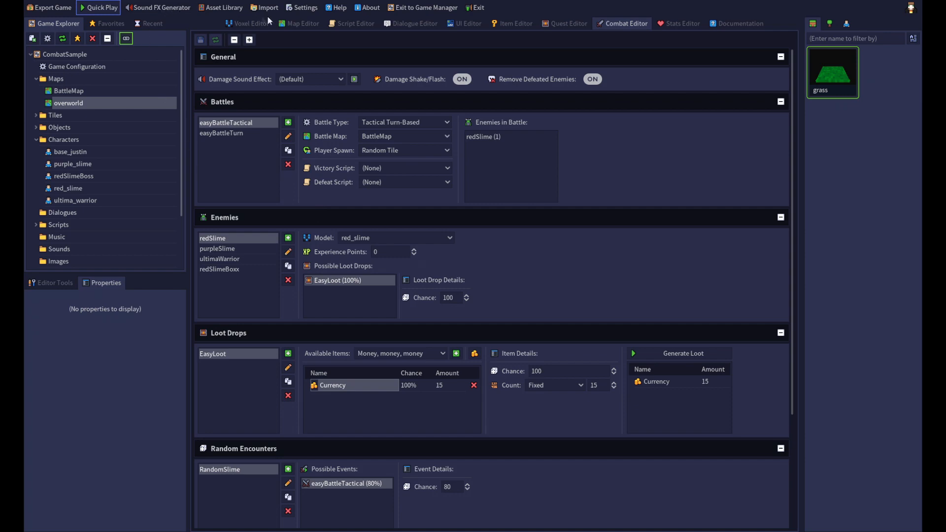
{"action": "left_click", "coordinate": [300, 23]}
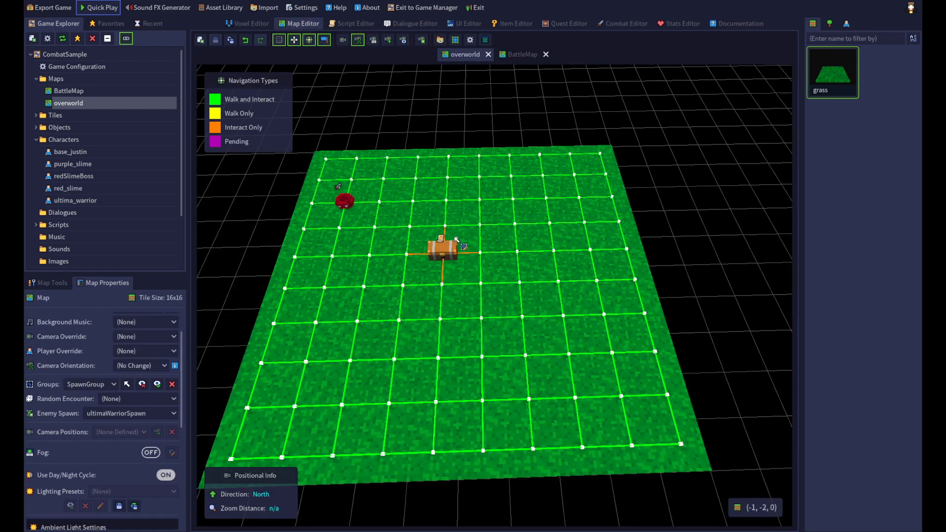
{"action": "left_click", "coordinate": [448, 253]}
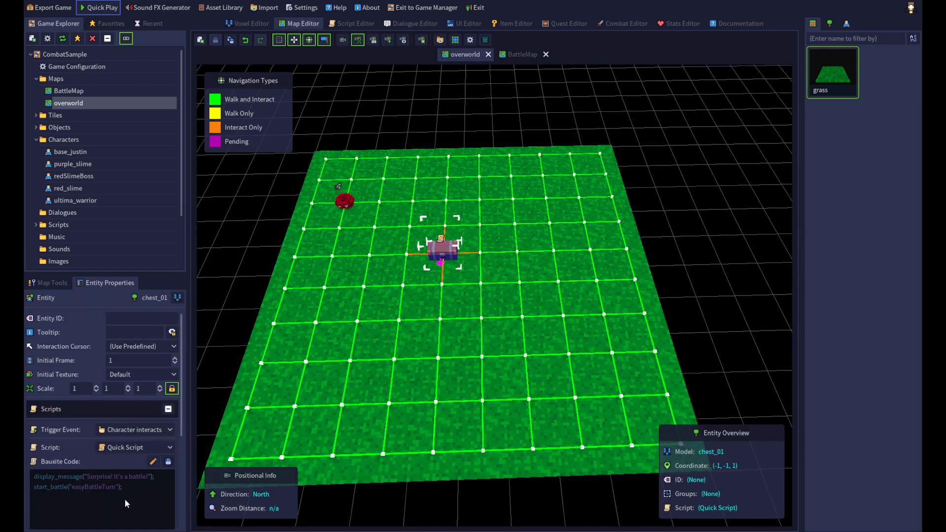
{"action": "left_click", "coordinate": [153, 462]}
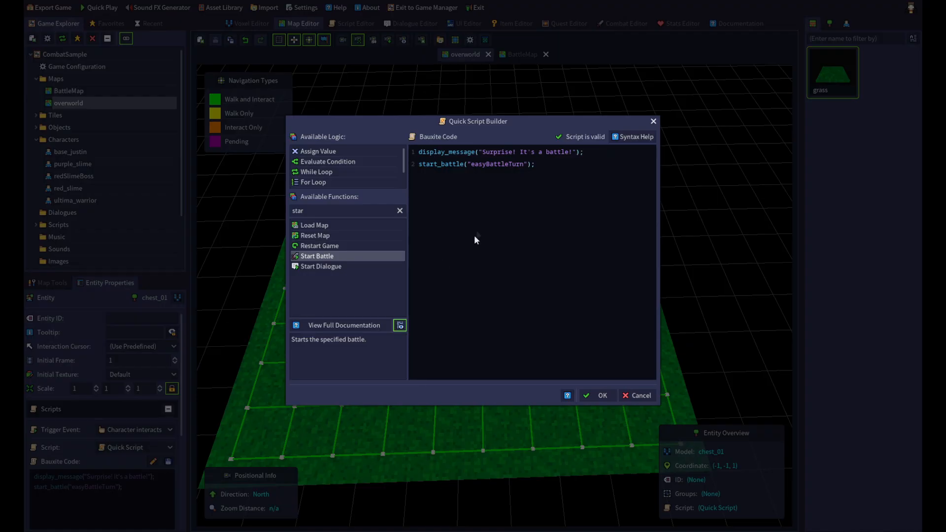
{"action": "left_click_drag", "start_coordinate": [415, 120], "coordinate": [384, 141]}
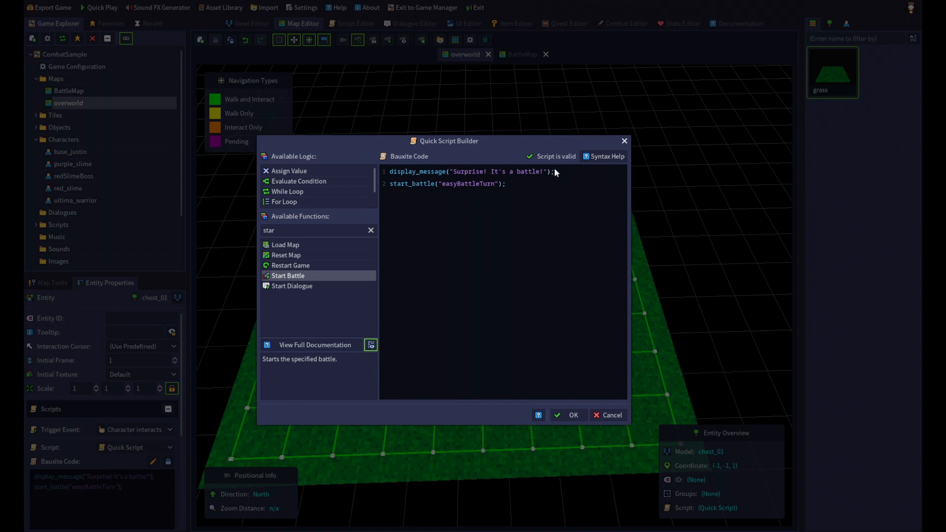
{"action": "left_click_drag", "start_coordinate": [499, 143], "coordinate": [503, 165]}
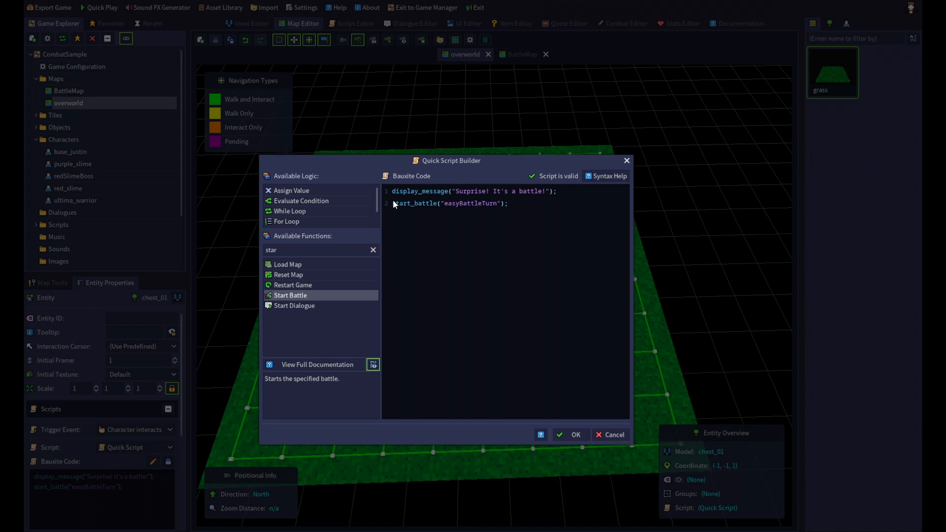
{"action": "mouse_move", "coordinate": [370, 159]}
{"action": "left_mouse_down"}
{"action": "mouse_move", "coordinate": [413, 158]}
{"action": "mouse_move", "coordinate": [361, 167]}
{"action": "left_mouse_up"}
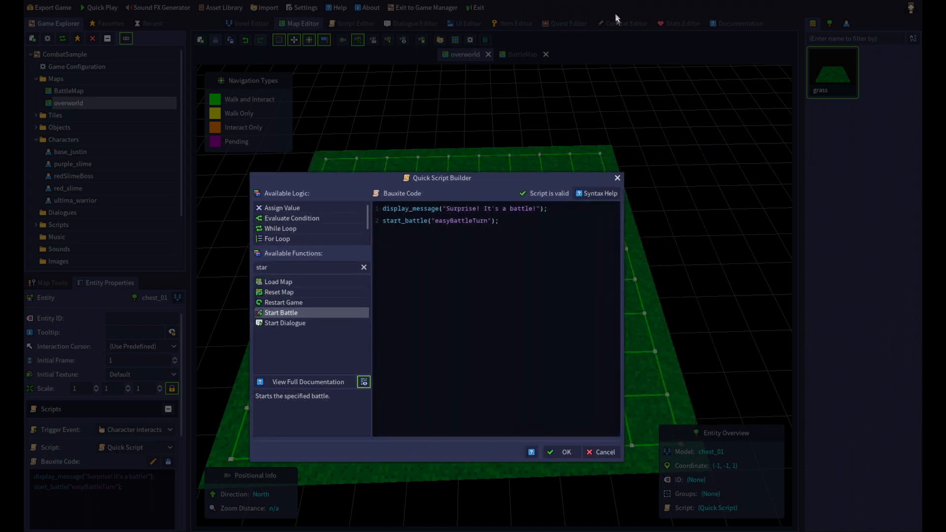
{"action": "left_click", "coordinate": [617, 178]}
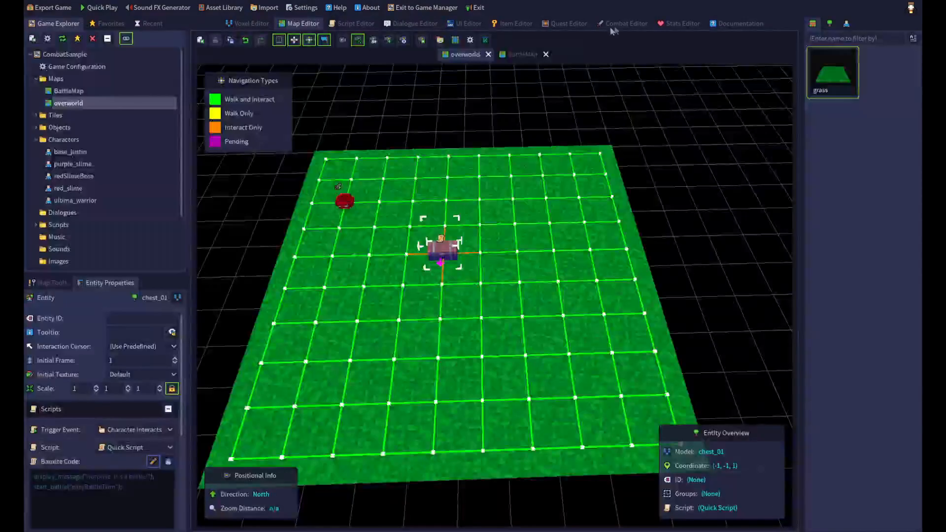
Compare the settings of easyBattleTactical and easyBattleTurn with the battle started by the chest's quick script, without editing anything
{"action": "left_click", "coordinate": [623, 24]}
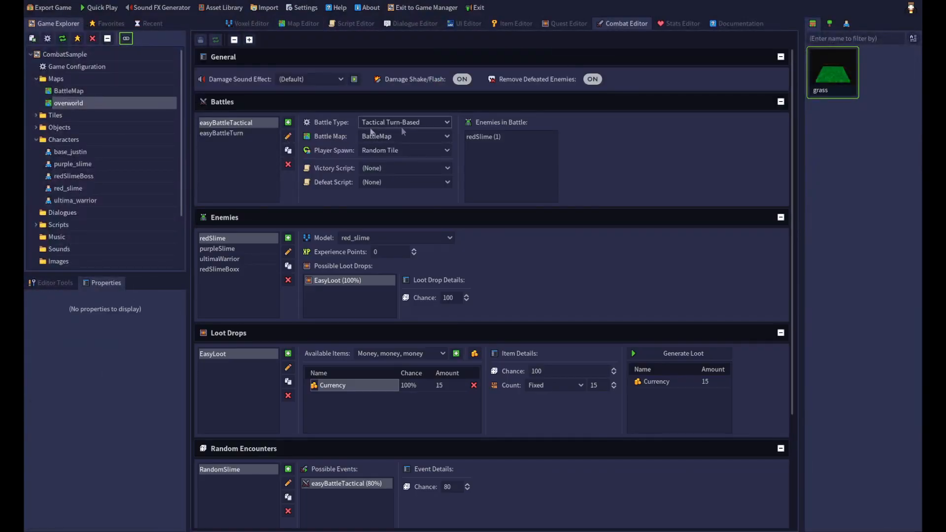
{"action": "left_click", "coordinate": [240, 134]}
{"action": "left_click", "coordinate": [241, 123]}
{"action": "left_click", "coordinate": [300, 24]}
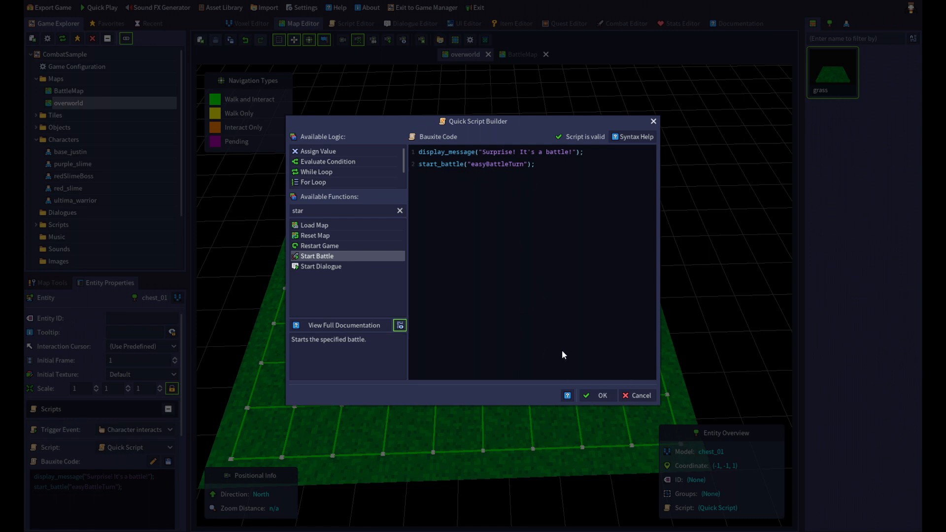
{"action": "left_click", "coordinate": [637, 395]}
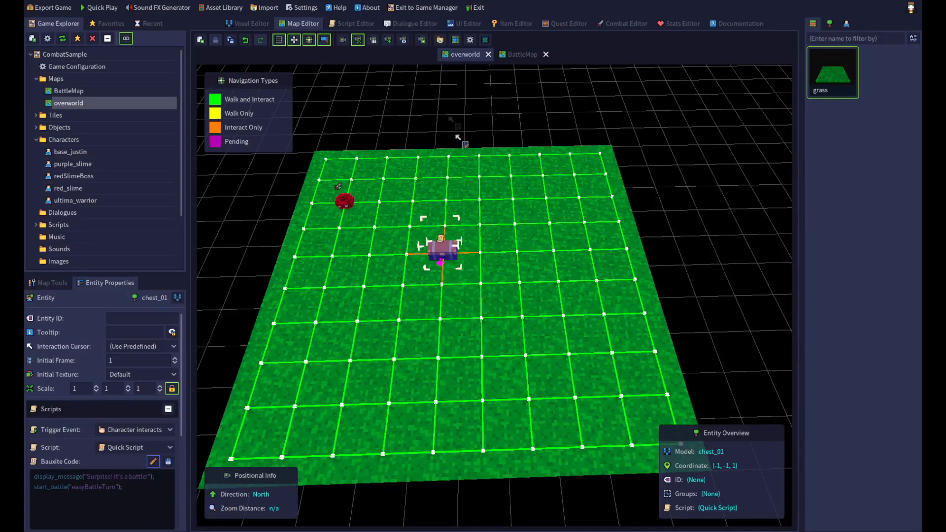
{"action": "left_click", "coordinate": [623, 24]}
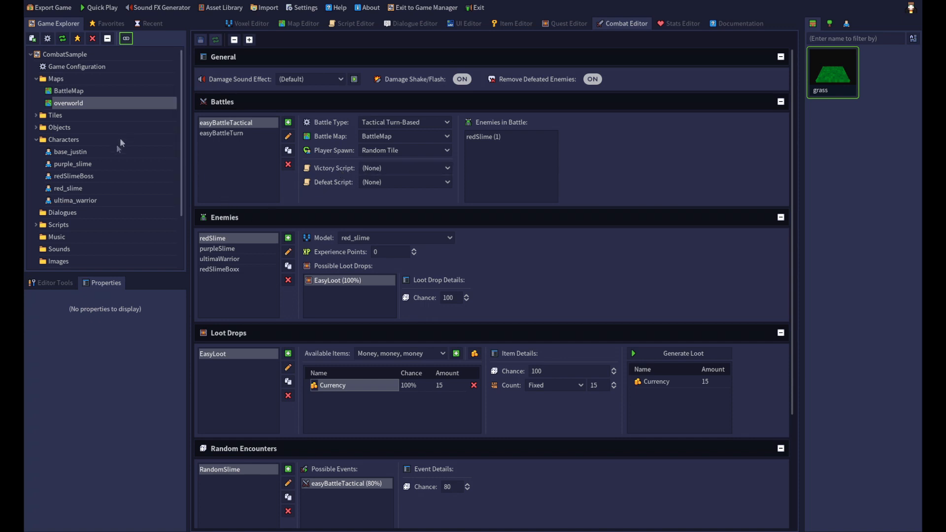
Create a new script resource named Victory in the project's Scripts folder
{"action": "left_click", "coordinate": [37, 225]}
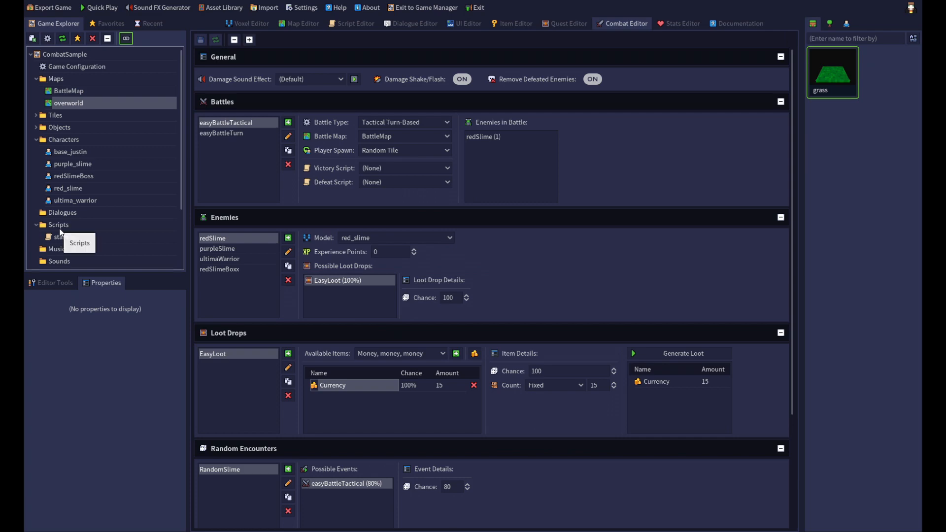
{"action": "right_click", "coordinate": [59, 229]}
{"action": "left_click", "coordinate": [91, 236]}
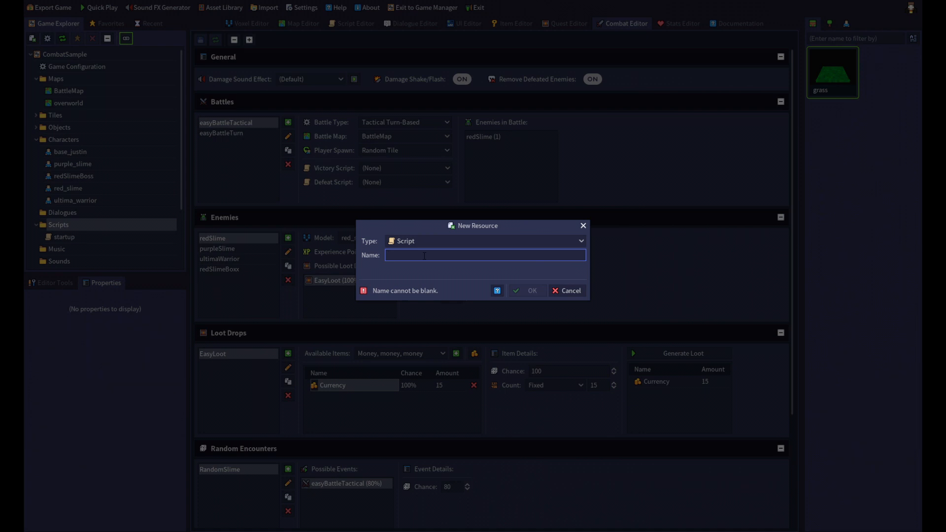
{"action": "type", "text": "Victory"}
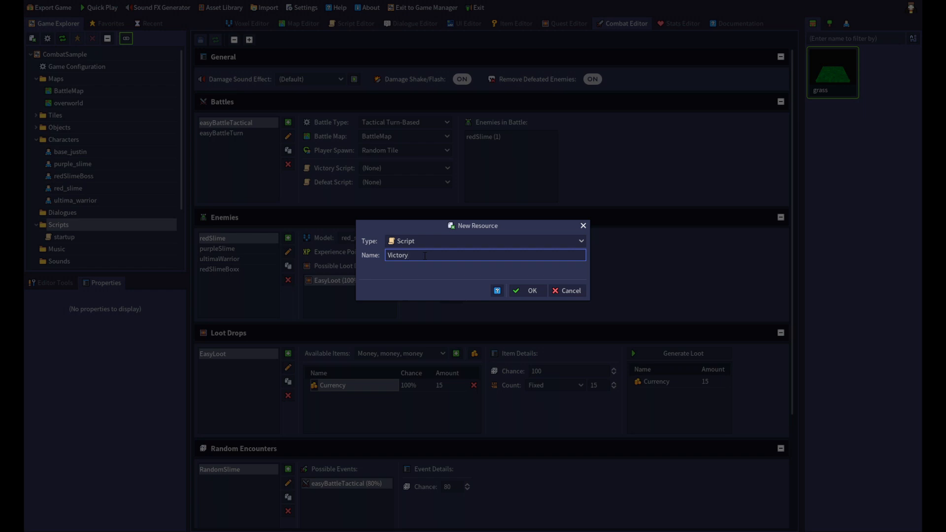
{"action": "left_click", "coordinate": [532, 290]}
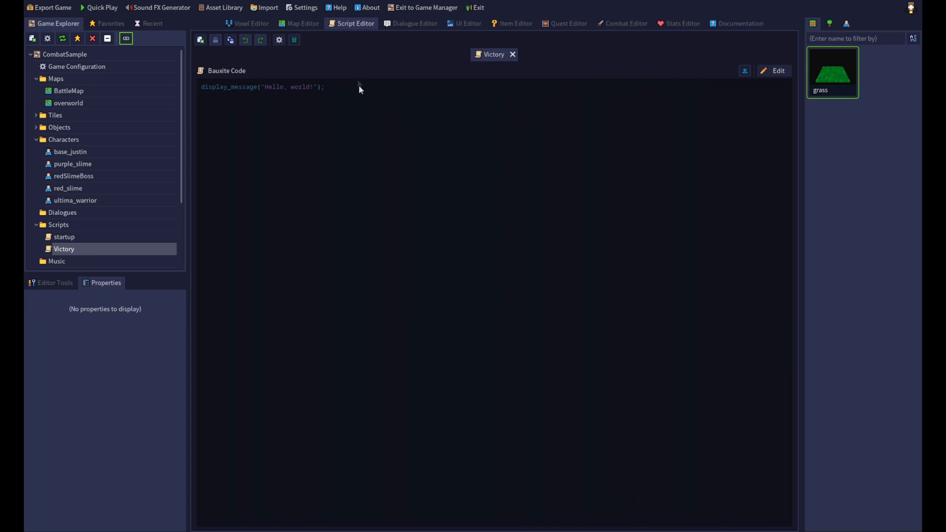
Change the Victory script's displayed message to "You won! Good job!! Huzzah!!!!" and save the script
{"action": "left_click", "coordinate": [772, 71]}
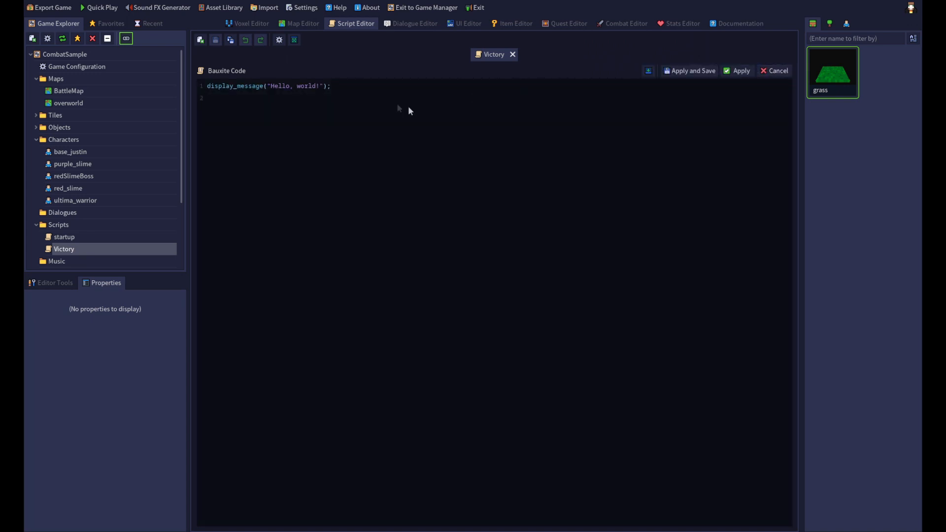
{"action": "left_click_drag", "start_coordinate": [318, 85], "coordinate": [272, 88]}
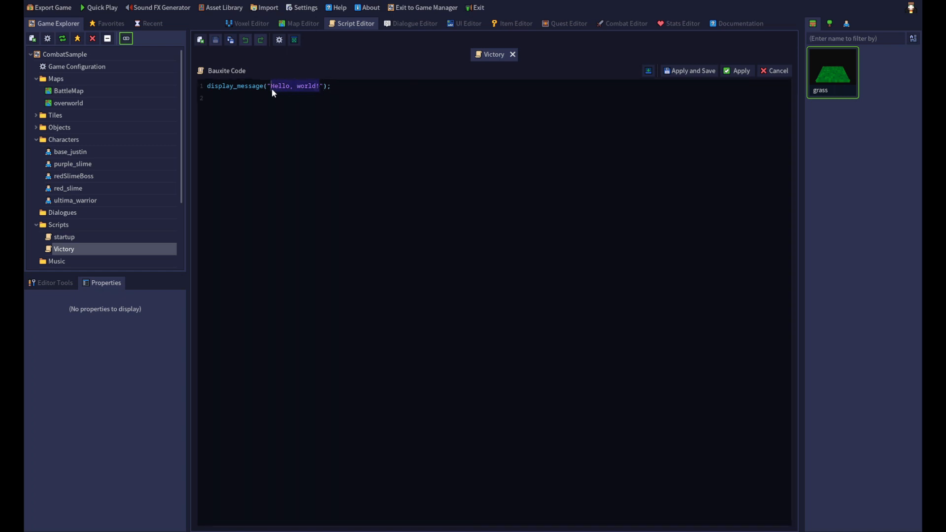
{"action": "type", "text": "You won! Good job!! Huzzah!!!!"}
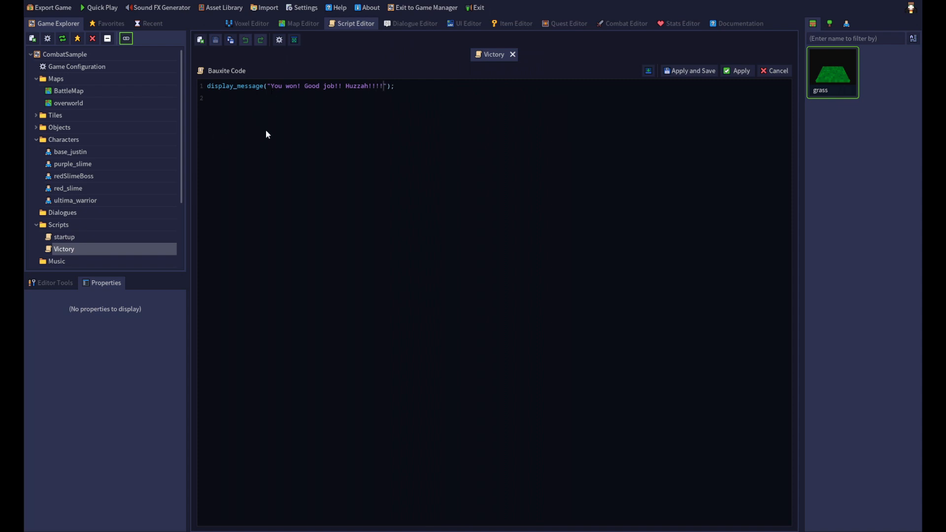
{"action": "left_click", "coordinate": [703, 72]}
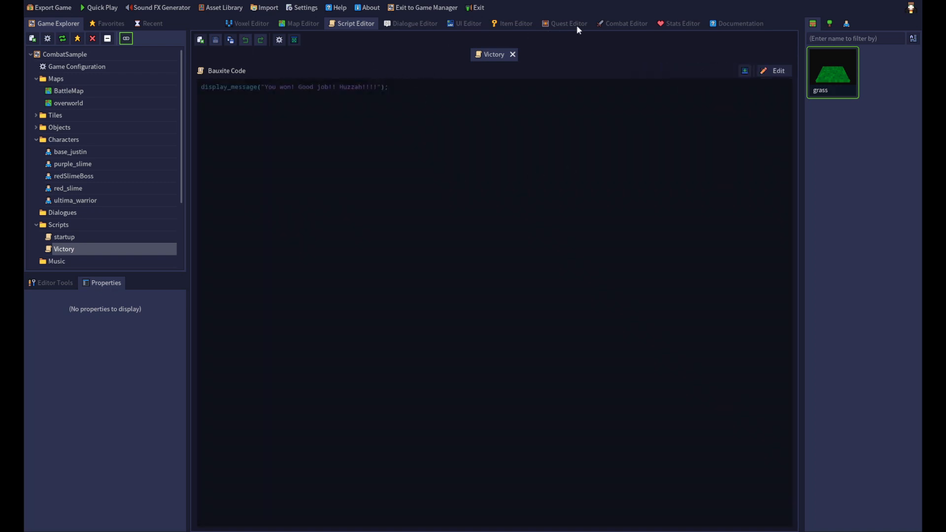
Assign Victory as the victory script of the easyBattleTactical battle and save the combat settings
{"action": "left_click", "coordinate": [617, 24]}
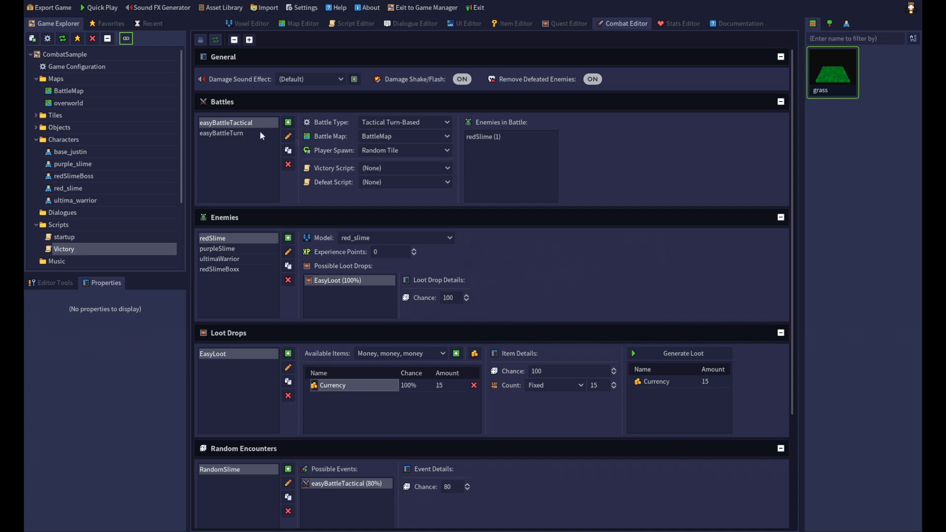
{"action": "left_click", "coordinate": [398, 168]}
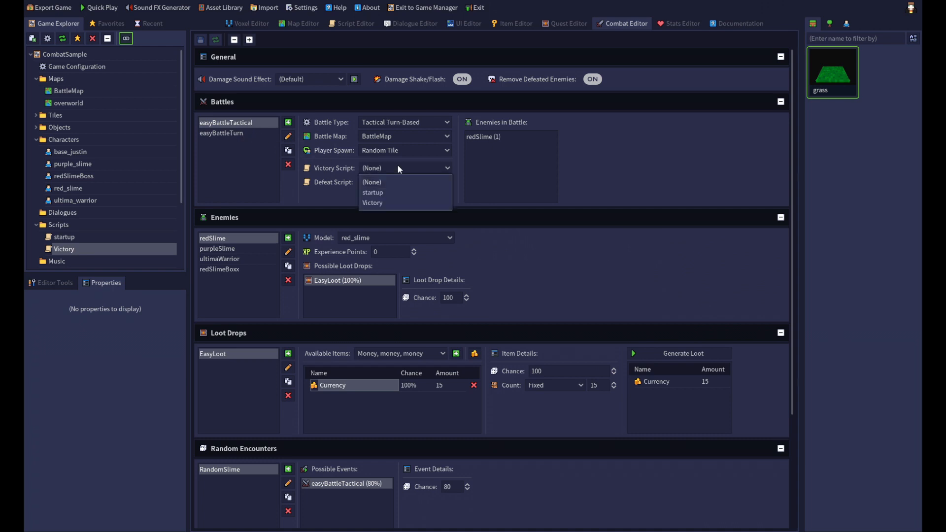
{"action": "left_click", "coordinate": [392, 202]}
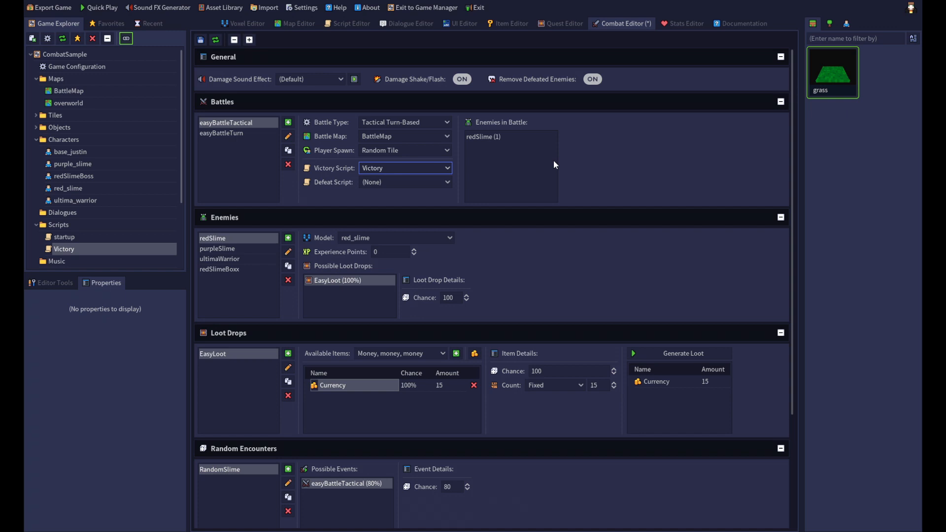
{"action": "left_click", "coordinate": [204, 42]}
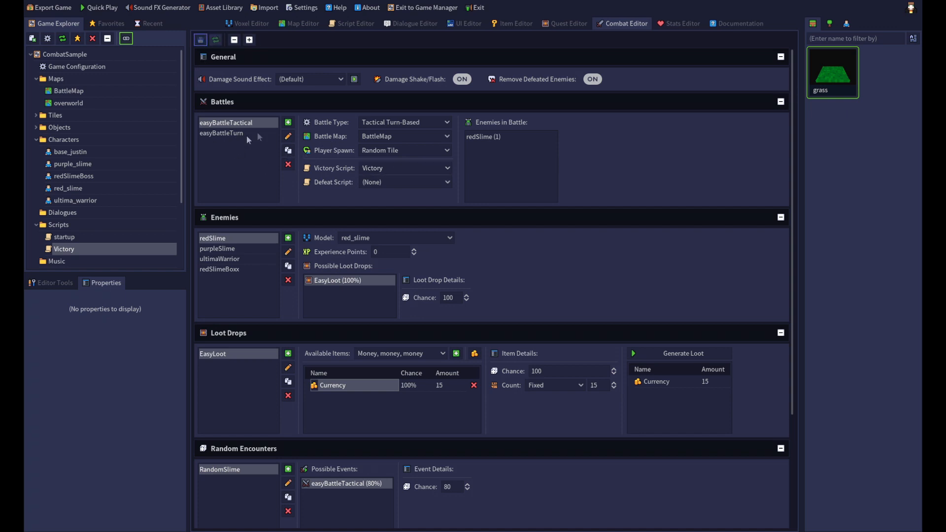
Playtest the game by walking up to the red slime on the overworld, and quit back to the editor
{"action": "left_click", "coordinate": [101, 7]}
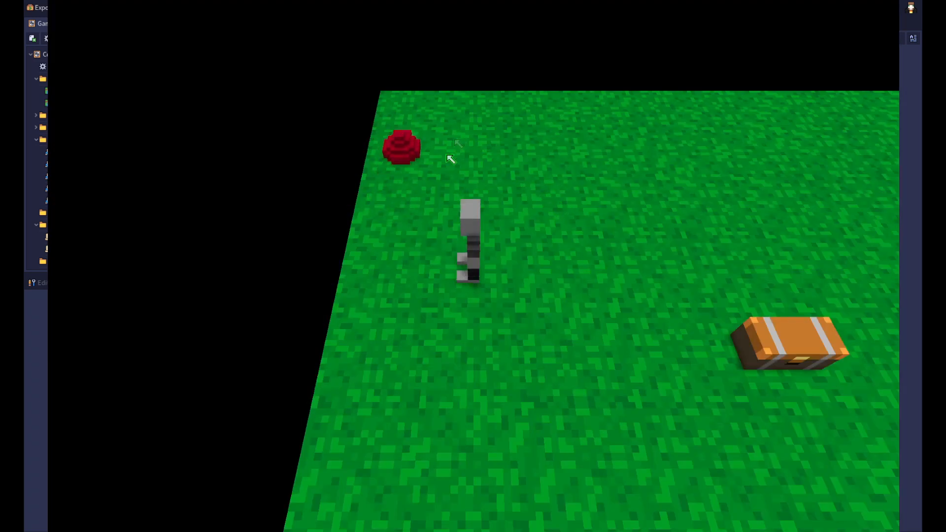
{"action": "key", "text": "a"}
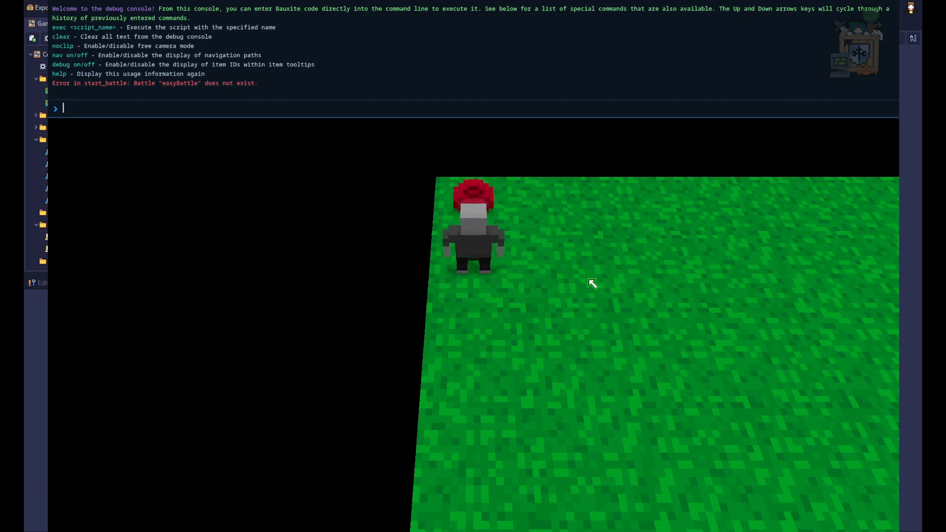
{"action": "key", "text": "Escape"}
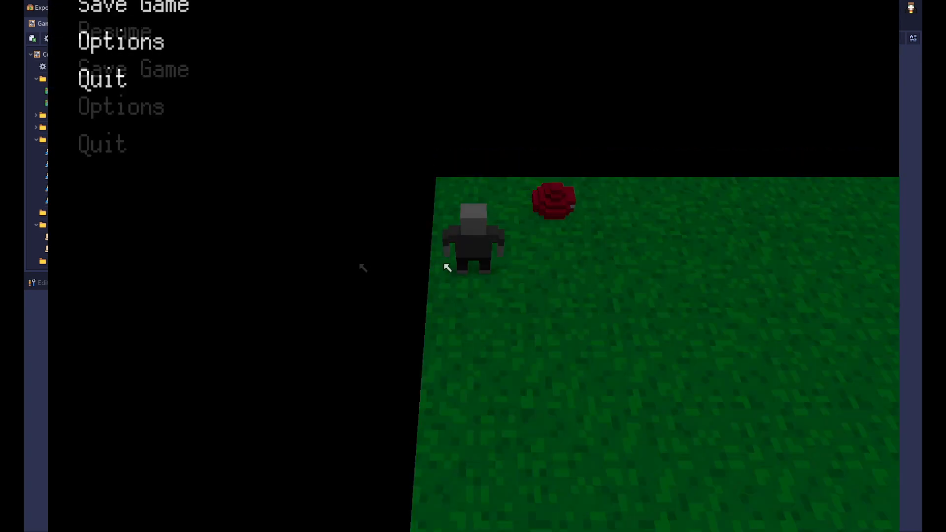
{"action": "left_click", "coordinate": [110, 163]}
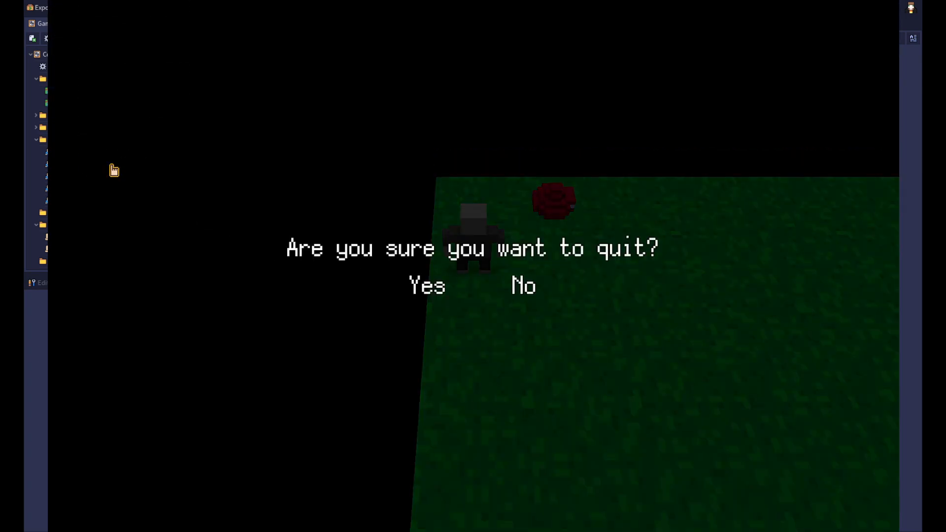
{"action": "left_click", "coordinate": [427, 291]}
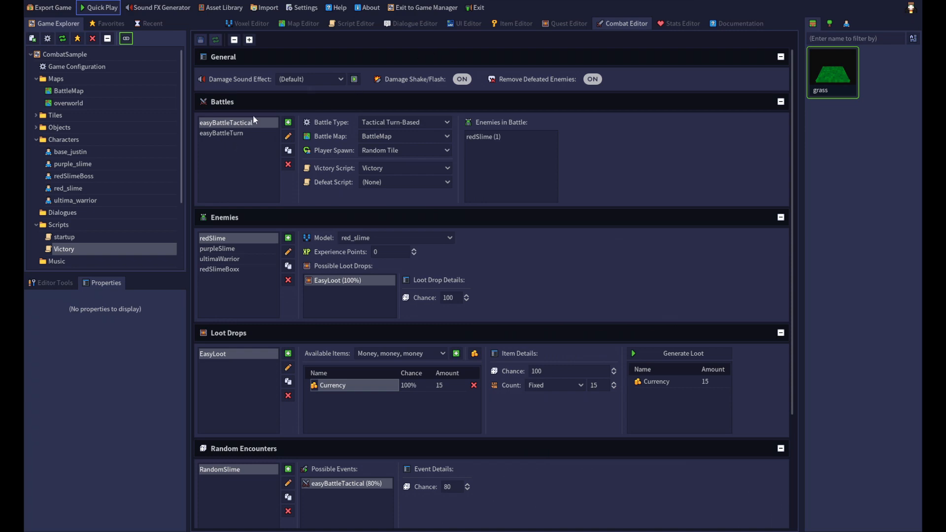
Set the overworld red_slime's interaction battle to easyBattleTactical and save the map
{"action": "left_click", "coordinate": [300, 22]}
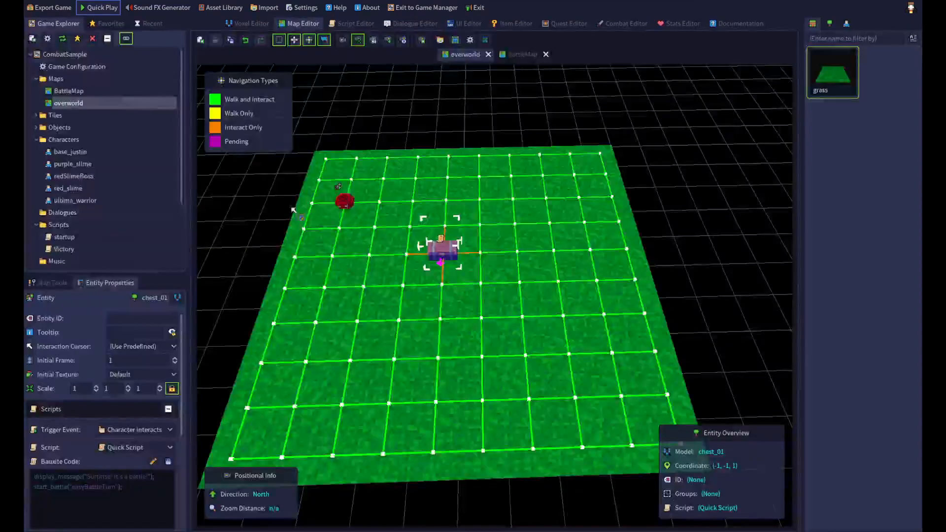
{"action": "left_click", "coordinate": [345, 200]}
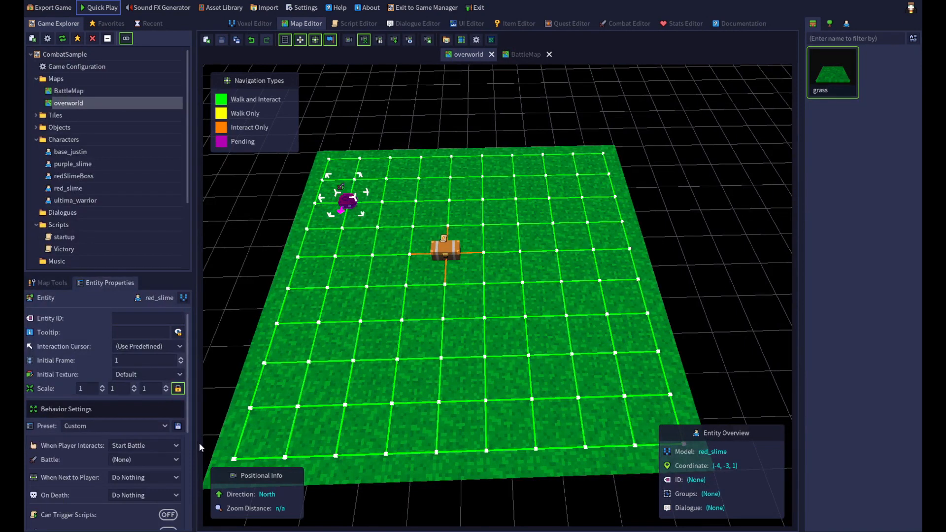
{"action": "left_click", "coordinate": [179, 456]}
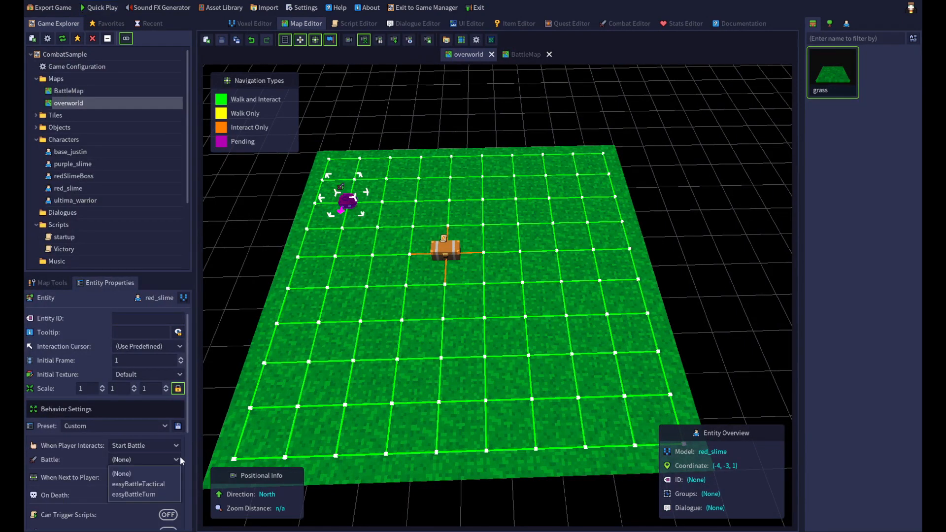
{"action": "left_click", "coordinate": [165, 484]}
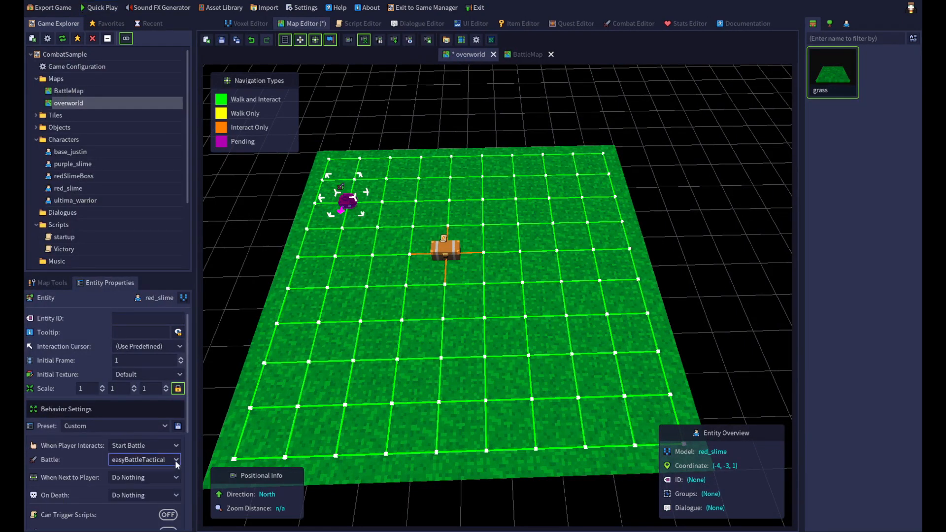
{"action": "left_click", "coordinate": [175, 459]}
{"action": "left_click", "coordinate": [175, 460]}
{"action": "left_click", "coordinate": [614, 25]}
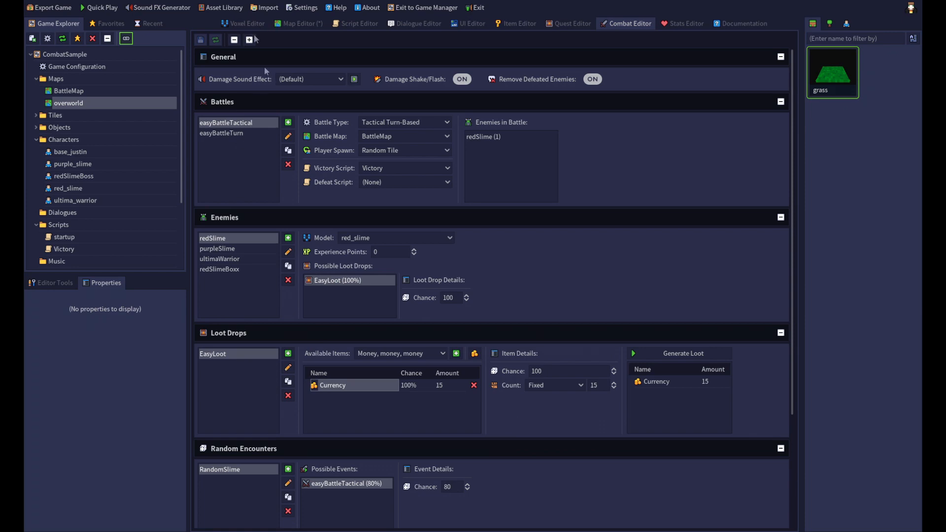
{"action": "left_click", "coordinate": [290, 26]}
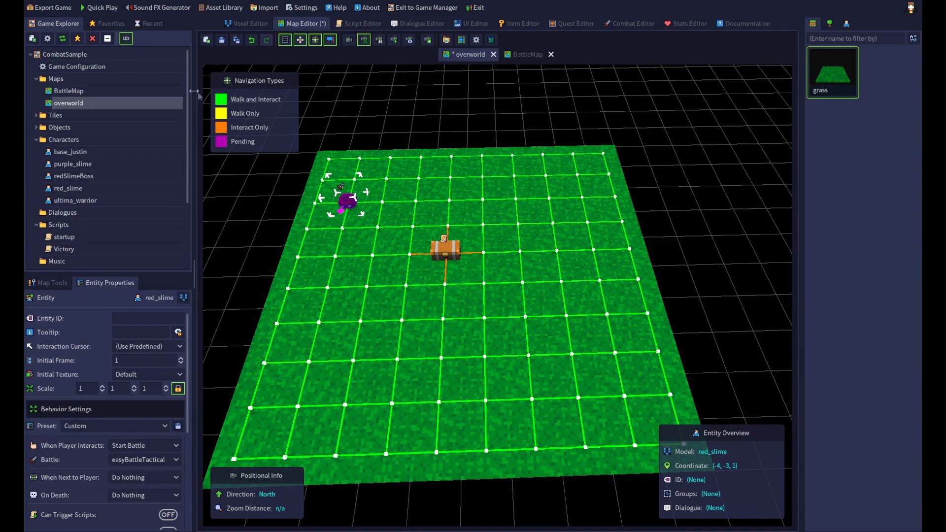
{"action": "left_click", "coordinate": [225, 43]}
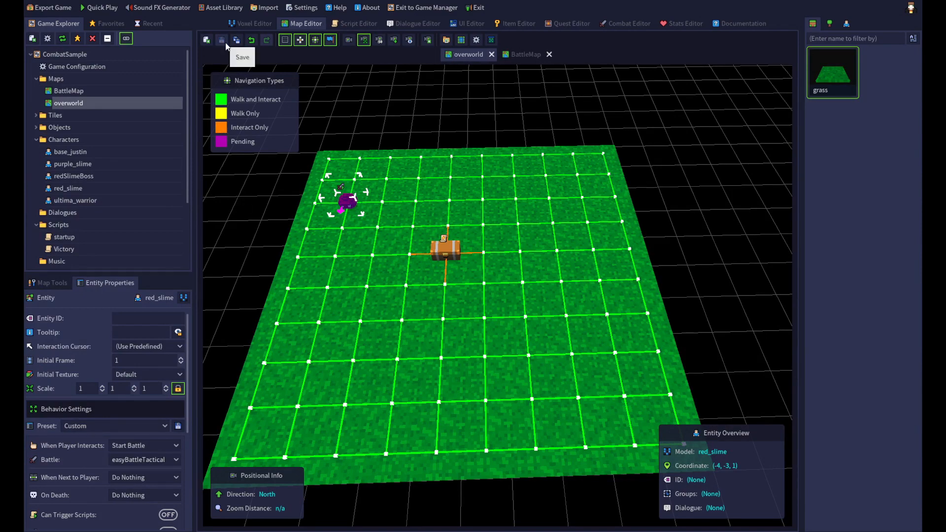
Playtest the game and interact with the overworld red slime to start its tactical battle
{"action": "left_click", "coordinate": [103, 7]}
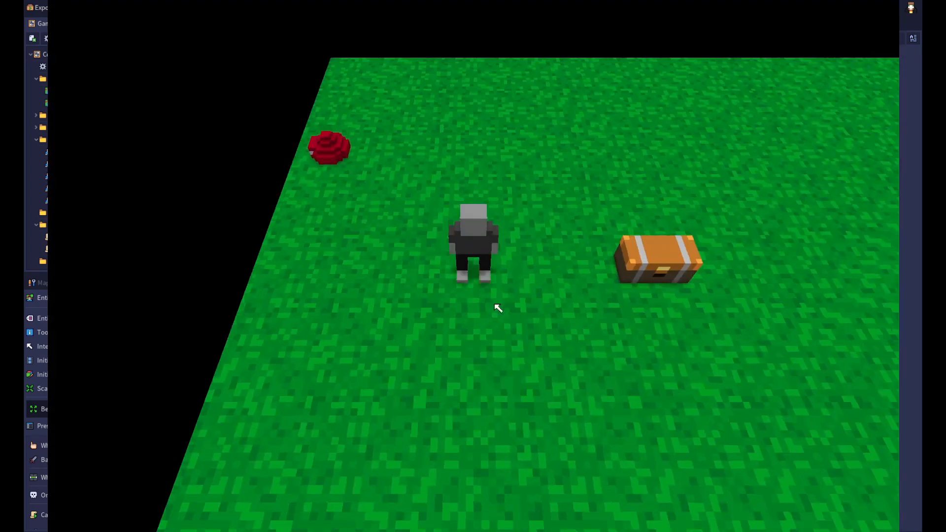
{"action": "left_click", "coordinate": [376, 250]}
{"action": "left_click", "coordinate": [459, 149]}
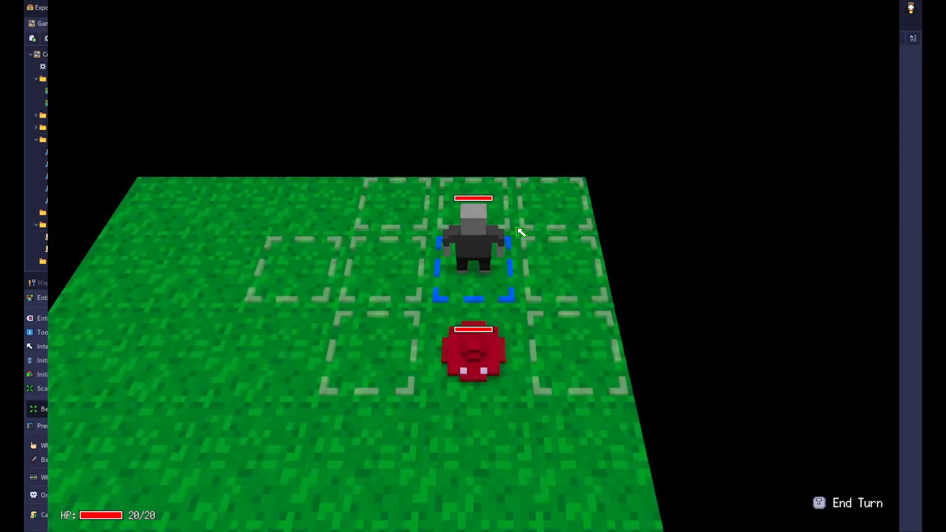
Fight the red slime by attacking, moving and ending turns until the tactical battle is won, and dismiss the victory message
{"action": "left_click", "coordinate": [475, 350]}
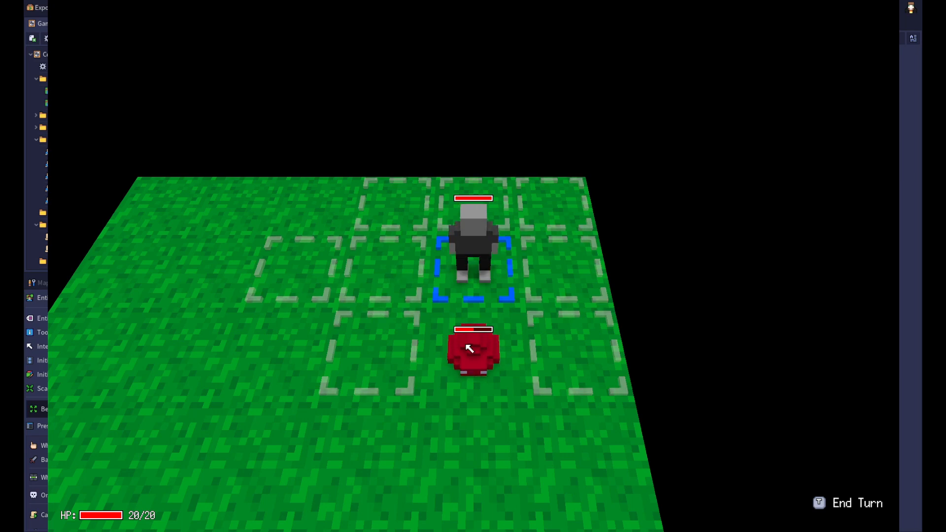
{"action": "left_click", "coordinate": [417, 278]}
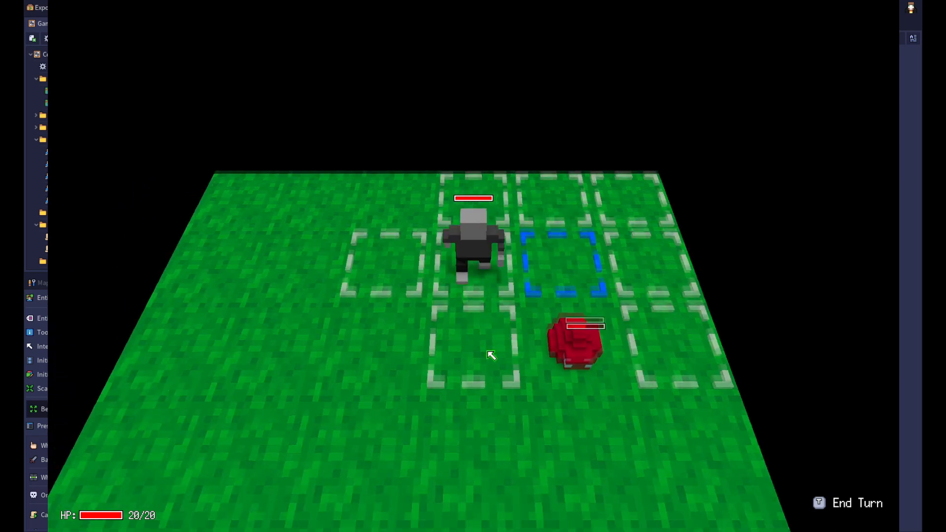
{"action": "left_click", "coordinate": [491, 354]}
{"action": "left_click", "coordinate": [503, 214]}
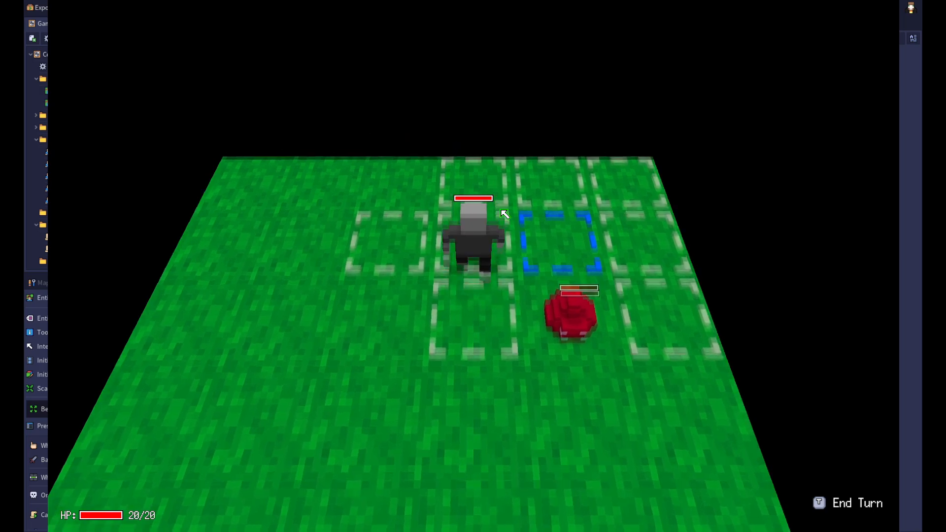
{"action": "left_click", "coordinate": [466, 366]}
{"action": "key", "text": "t"}
{"action": "left_click", "coordinate": [560, 258]}
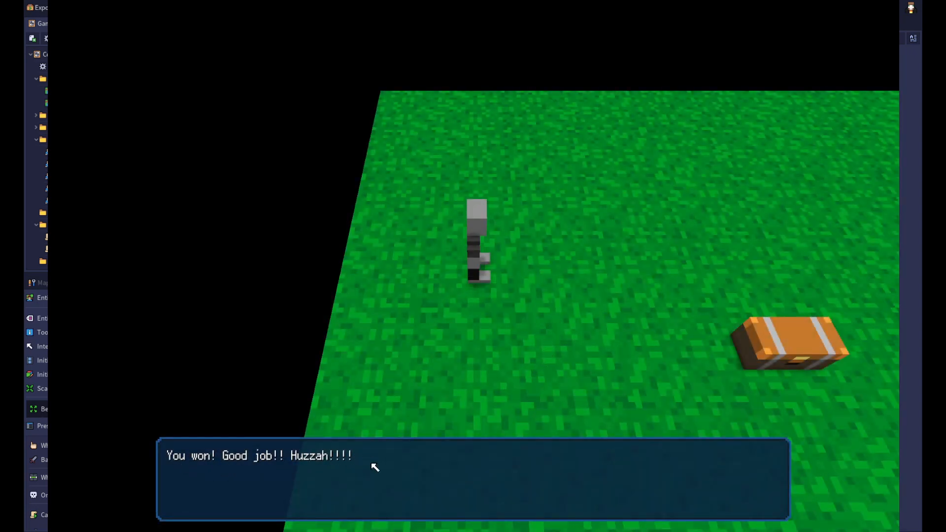
{"action": "left_click", "coordinate": [374, 464]}
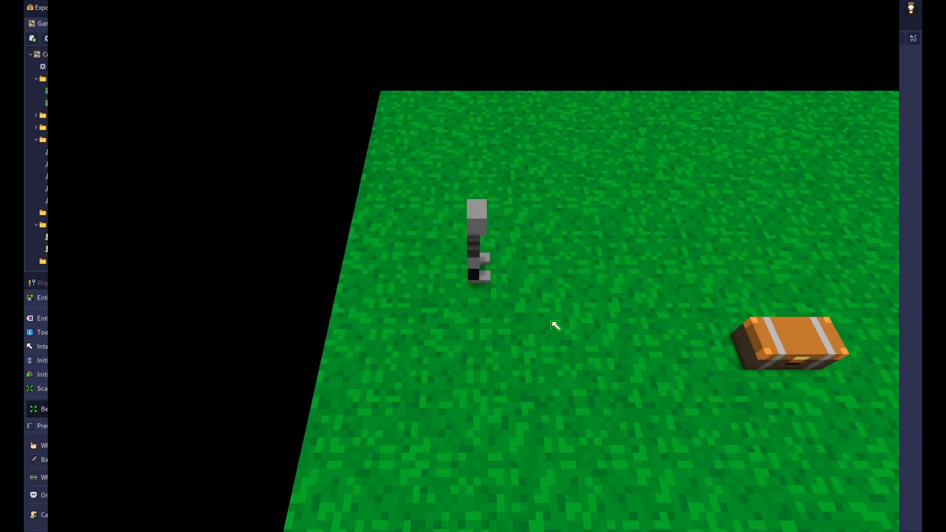
Quit the playtest from the overworld, confirming the exit, and return to the editor
{"action": "key", "text": "Escape"}
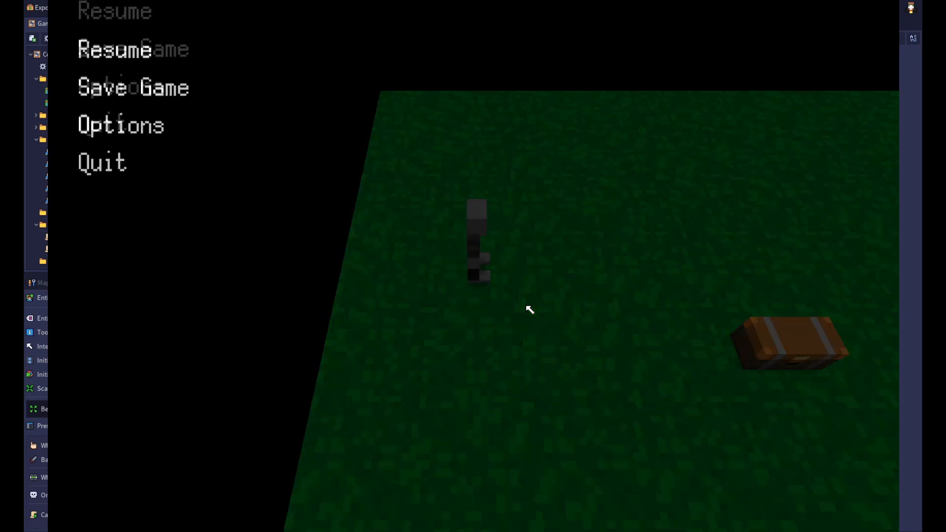
{"action": "left_click", "coordinate": [110, 161]}
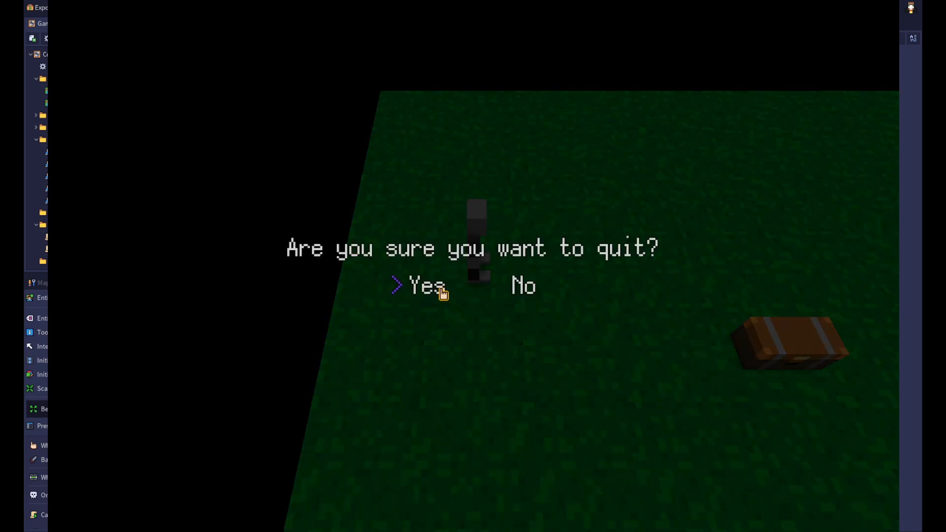
{"action": "left_click", "coordinate": [438, 290]}
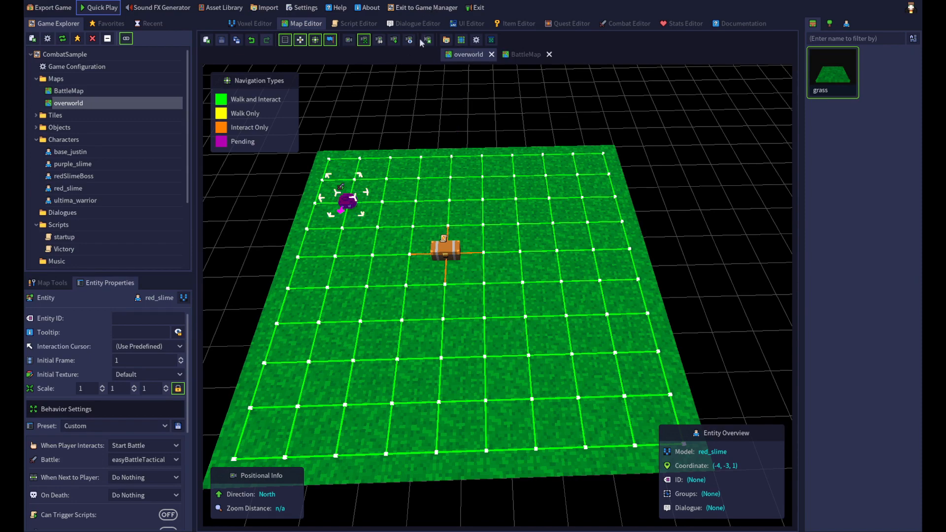
Check the program's version and credits information, close it, and bring up the combat settings for review
{"action": "left_click", "coordinate": [375, 8]}
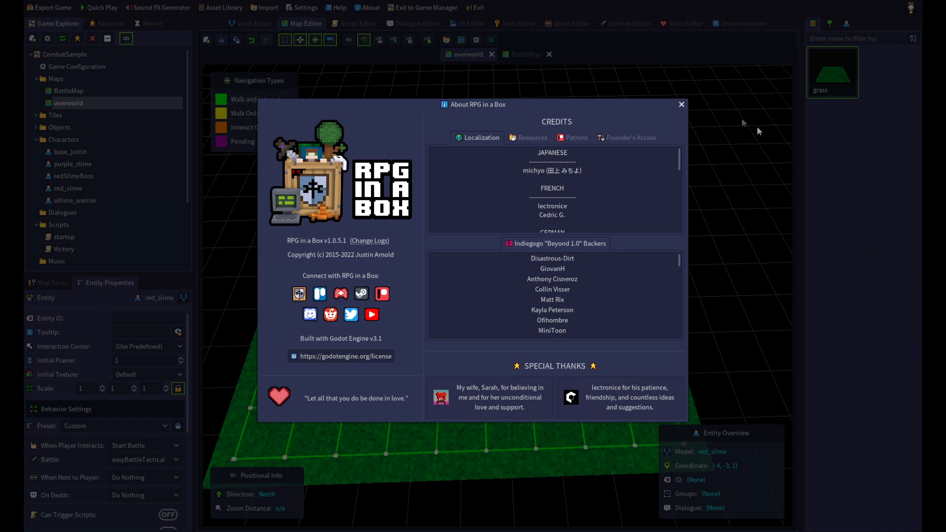
{"action": "left_click", "coordinate": [682, 105]}
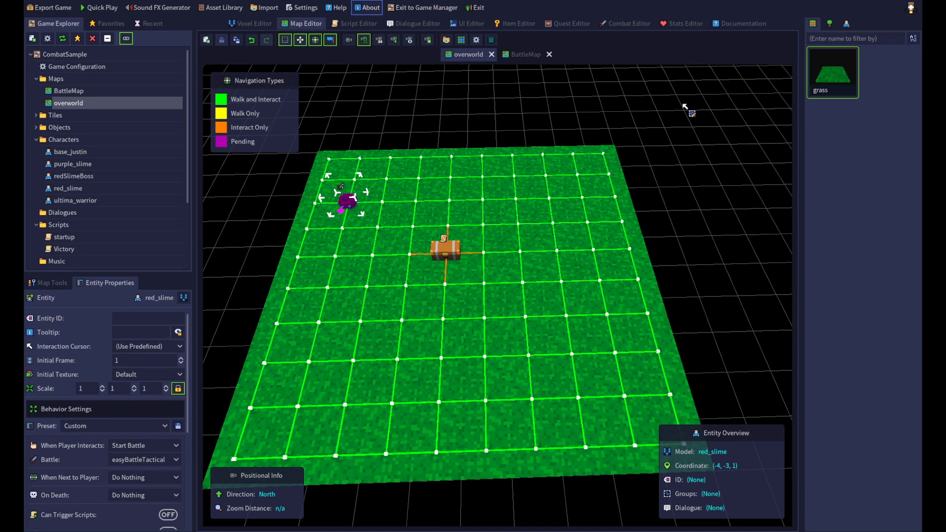
{"action": "left_click", "coordinate": [629, 24]}
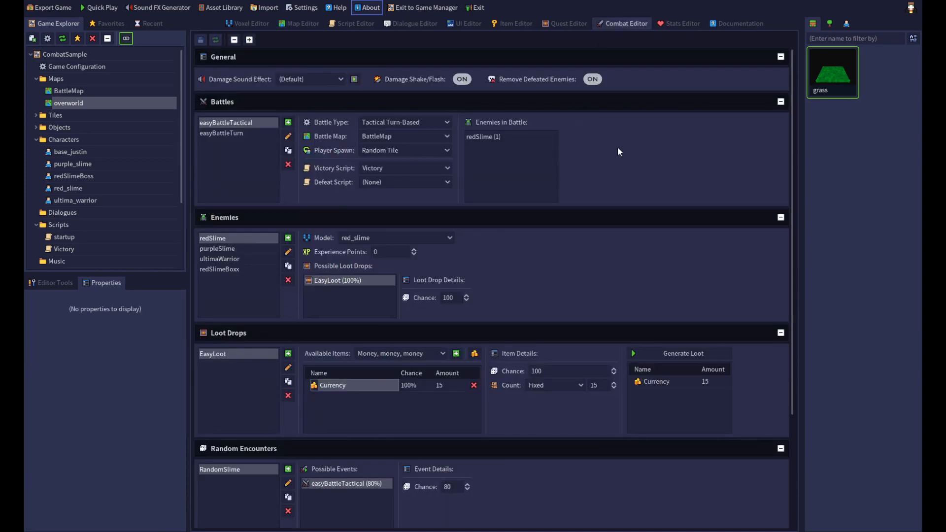